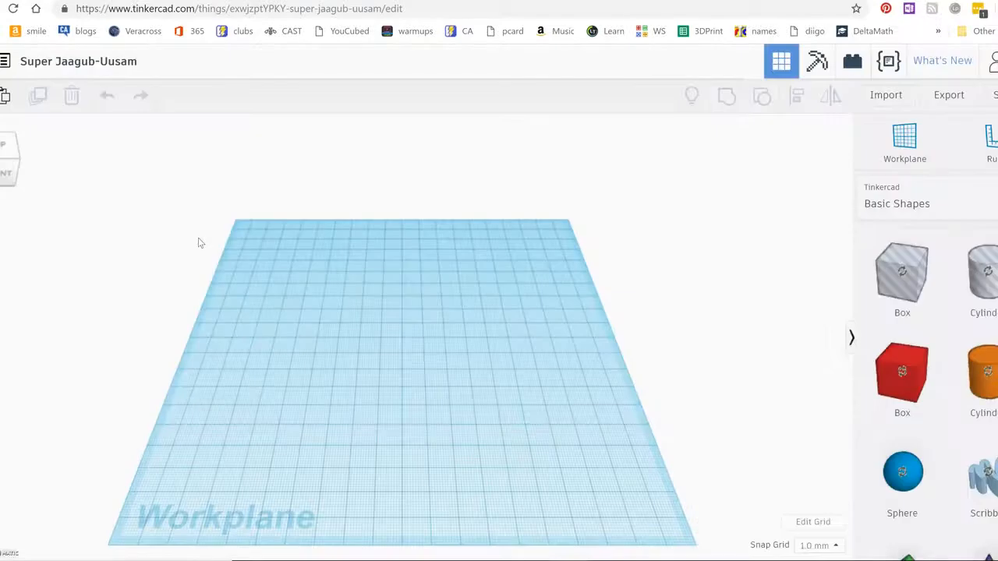
Rename the design to "Frogthatilove" followed directly by the person's first name
click(101, 63)
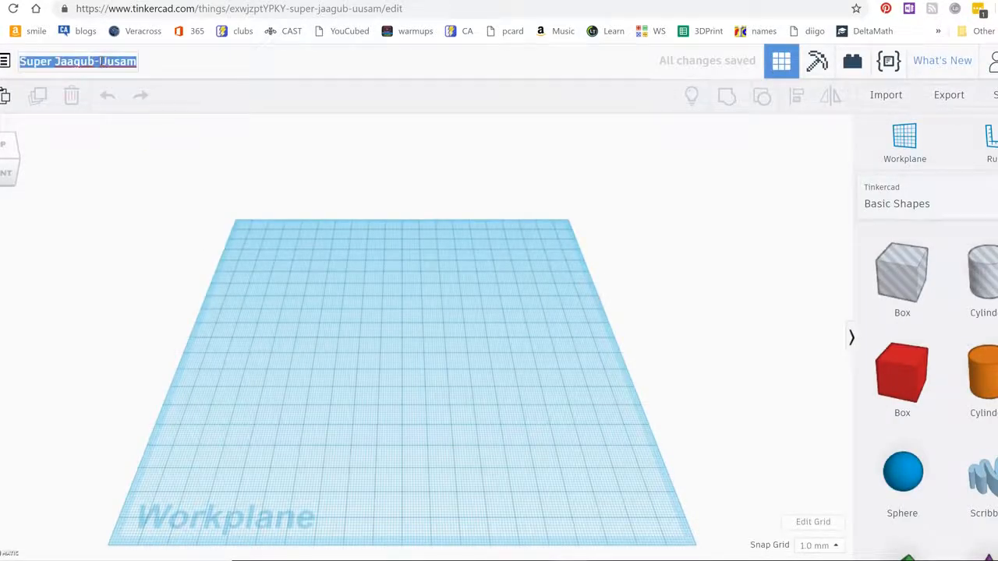
text(Frog)
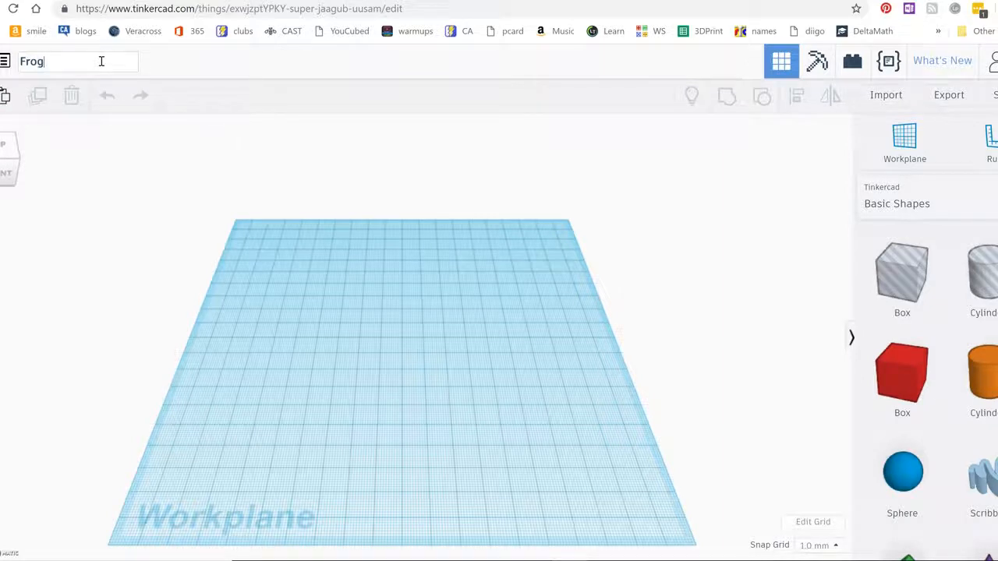
text(thatiloveLeslie)
key(Return)
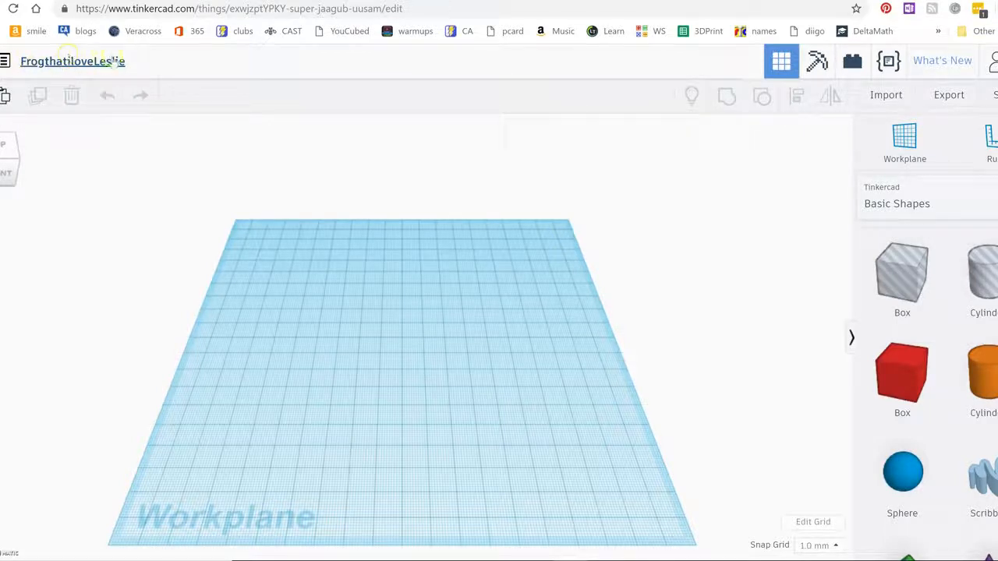
click(178, 301)
Place two solid orange cylinders right of the workplane's center and one hole cylinder near its back edge
drag(983, 374, 510, 346)
drag(985, 380, 489, 405)
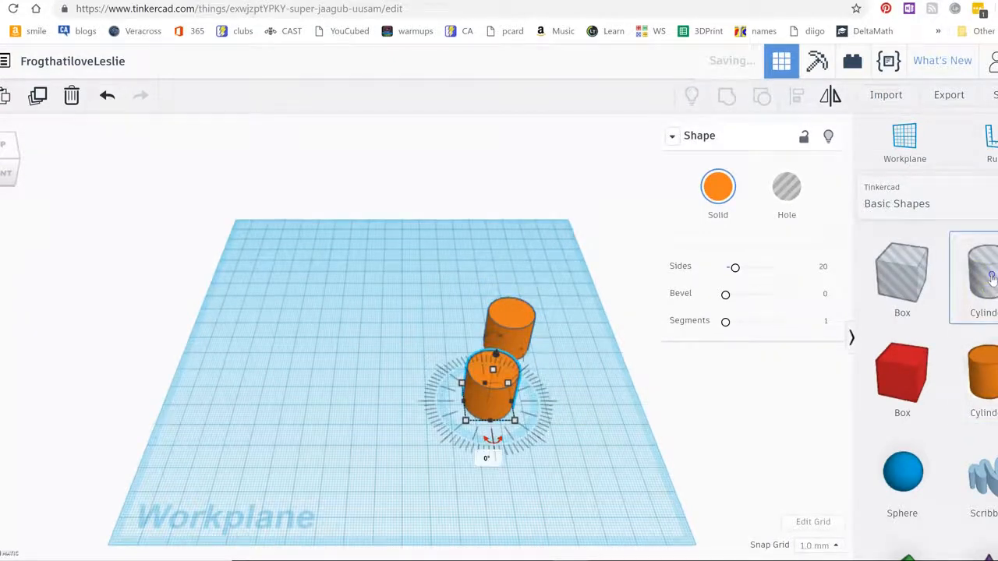
drag(984, 274, 445, 264)
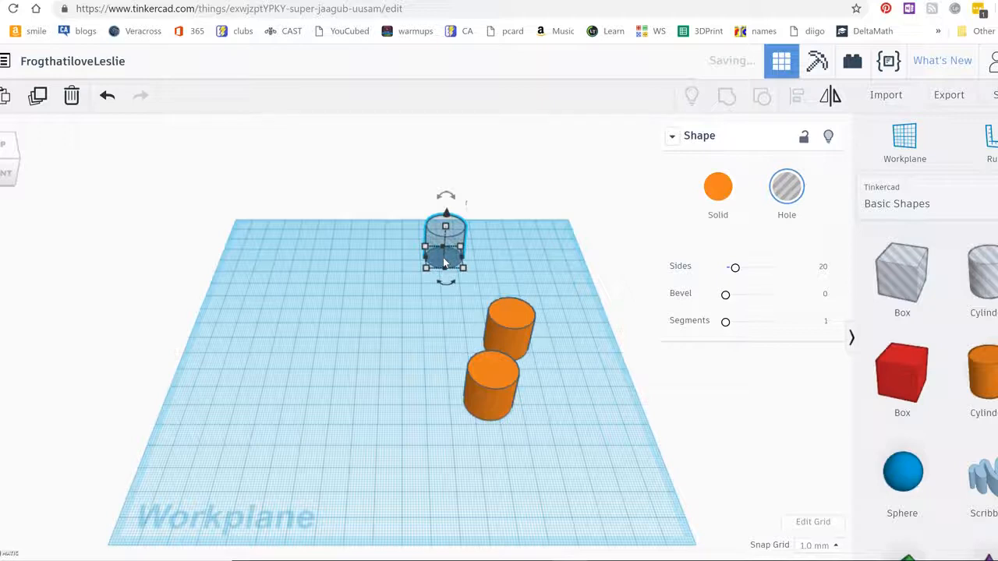
Add a donut slice from page 3 of all shape generators to the workplane's front right area
click(923, 203)
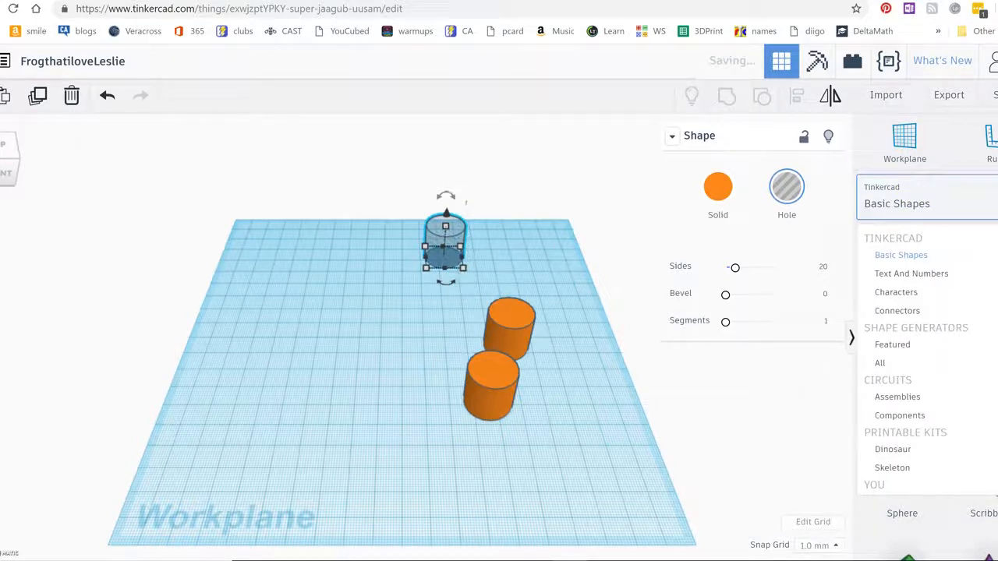
click(886, 364)
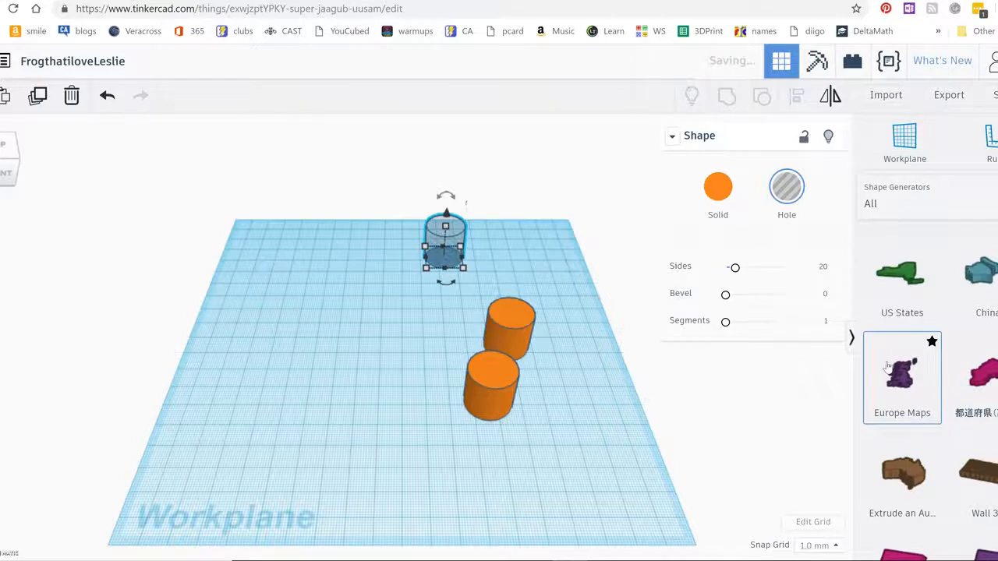
scroll(887, 367, down, 5)
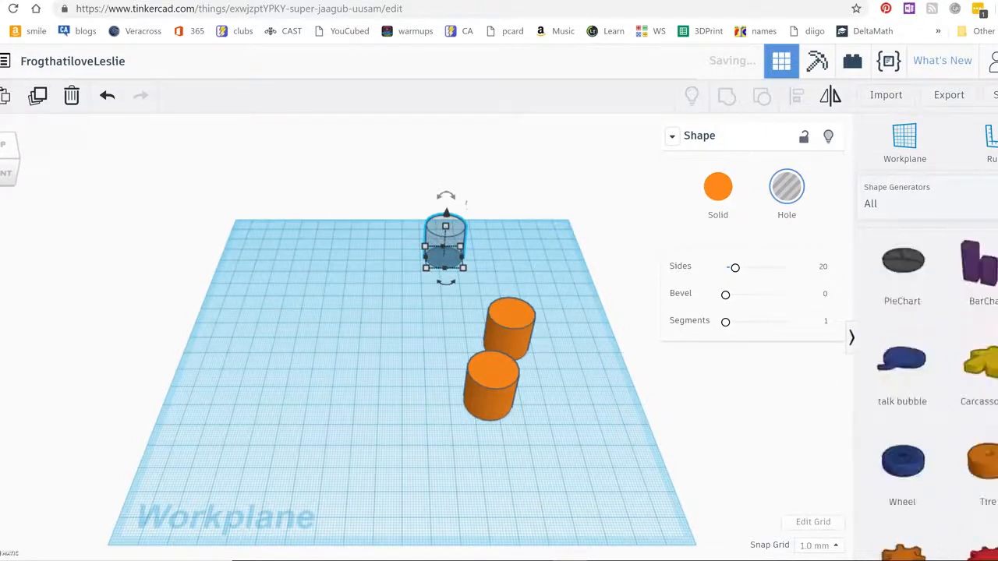
scroll(974, 468, down, 2)
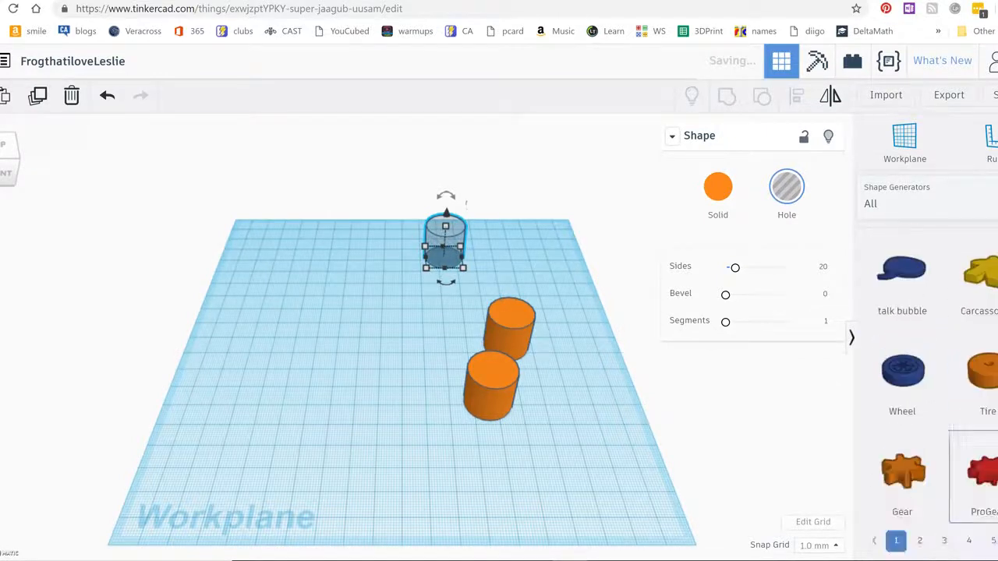
click(945, 541)
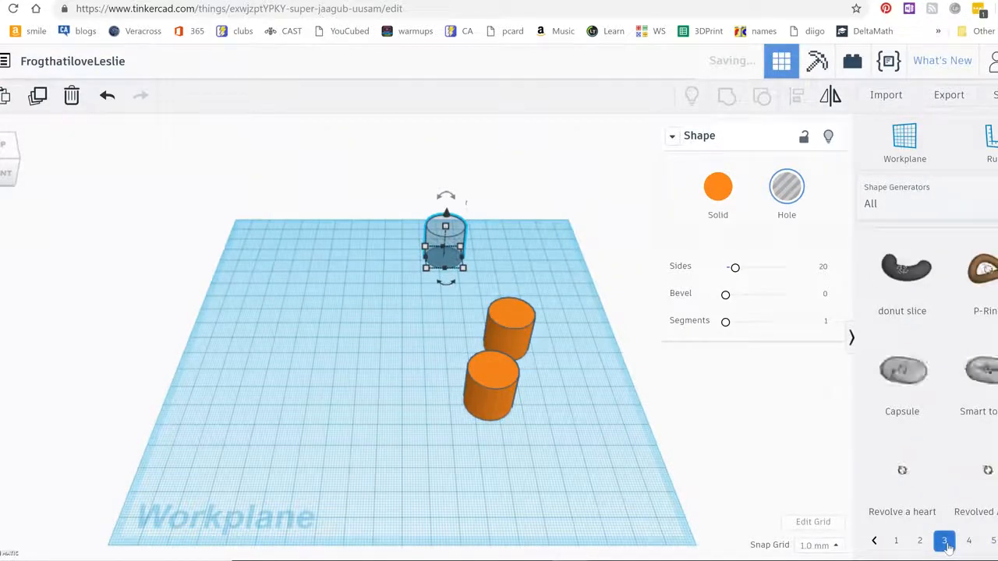
drag(916, 283, 592, 457)
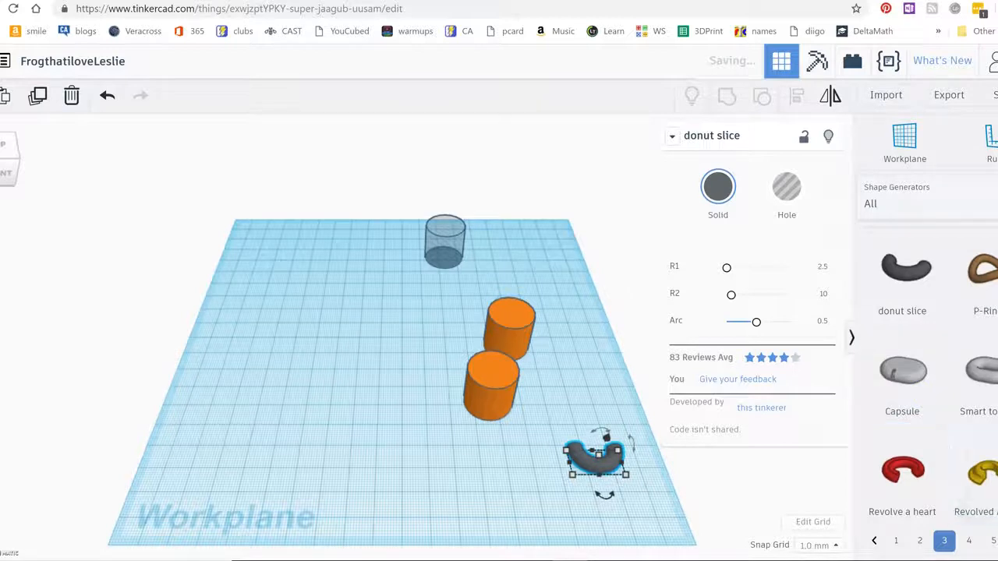
Place two MetaCapsule shapes side by side near the front of the workplane
scroll(923, 397, up, 2)
scroll(905, 406, up, 1)
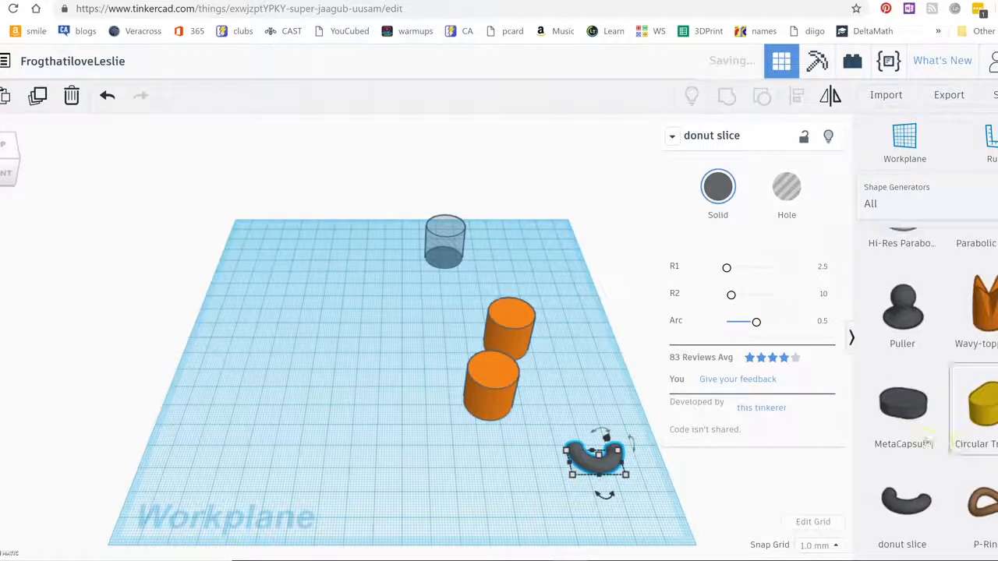
drag(861, 437, 486, 490)
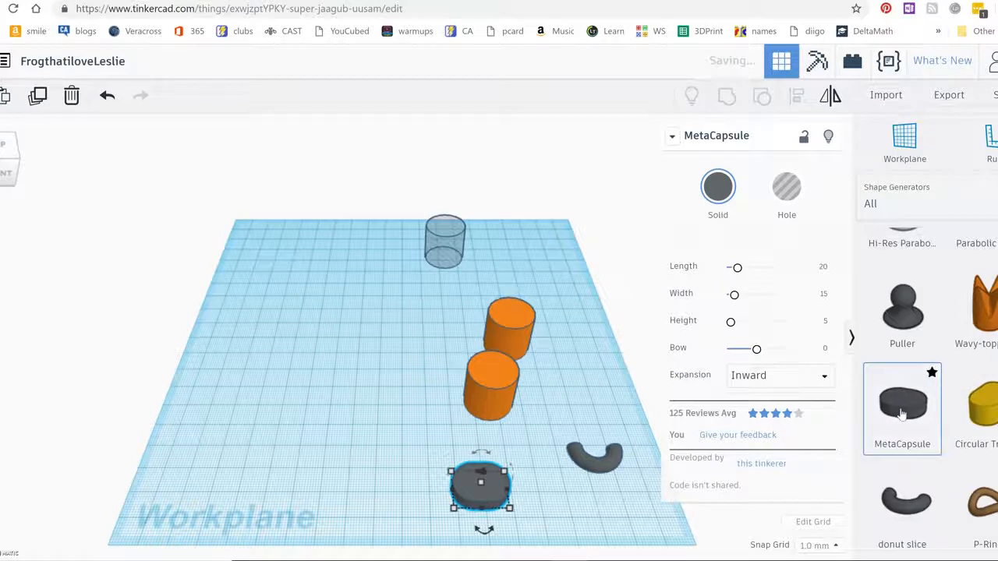
drag(903, 414, 401, 471)
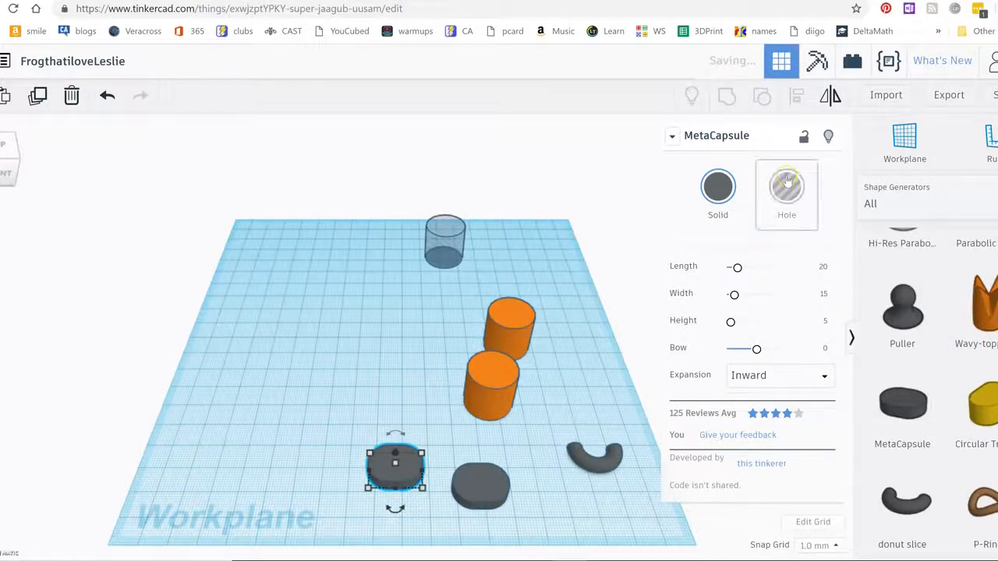
Add a solid red box from the basic shapes at the workplane's back left corner
click(950, 209)
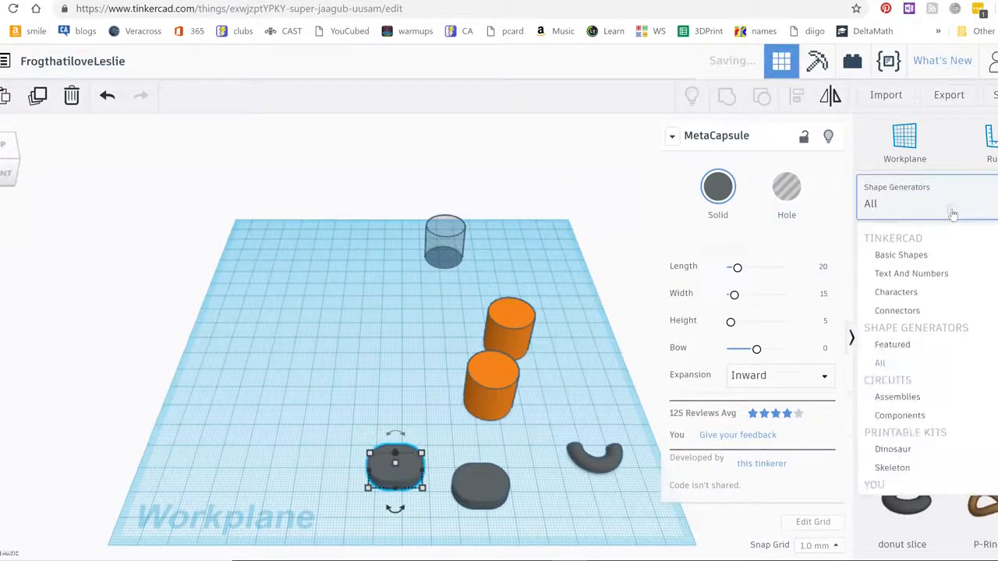
click(890, 258)
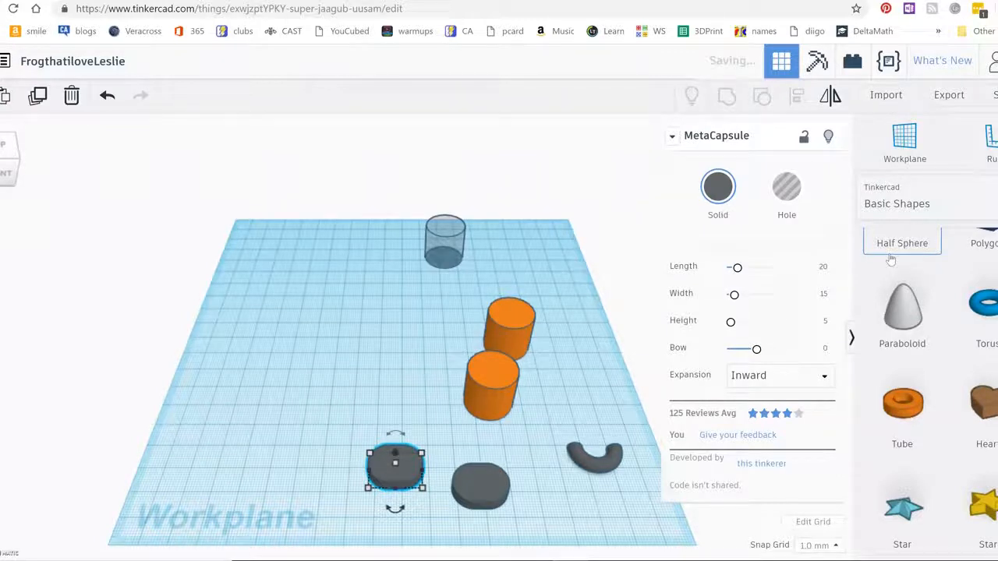
scroll(891, 260, up, 5)
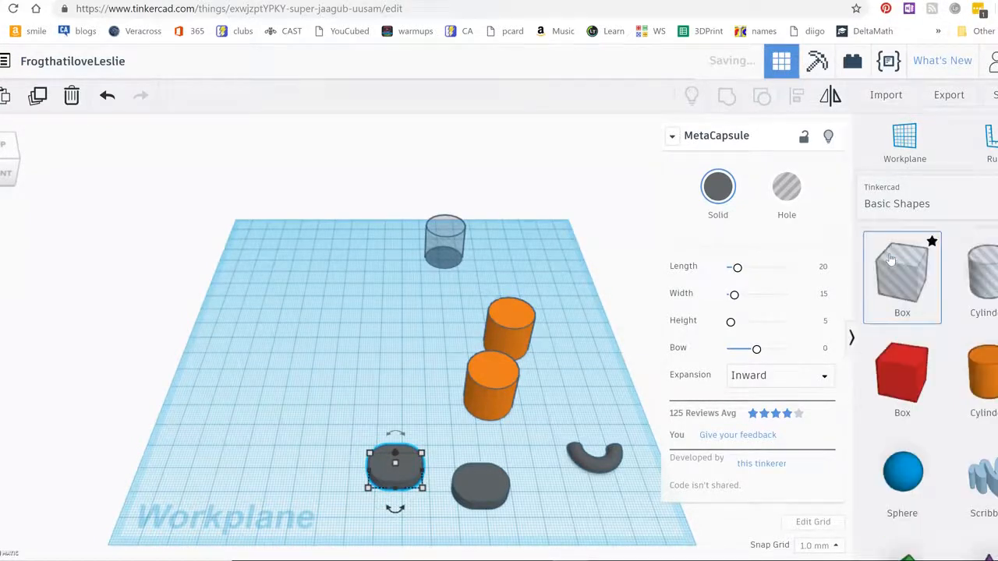
drag(894, 379, 252, 253)
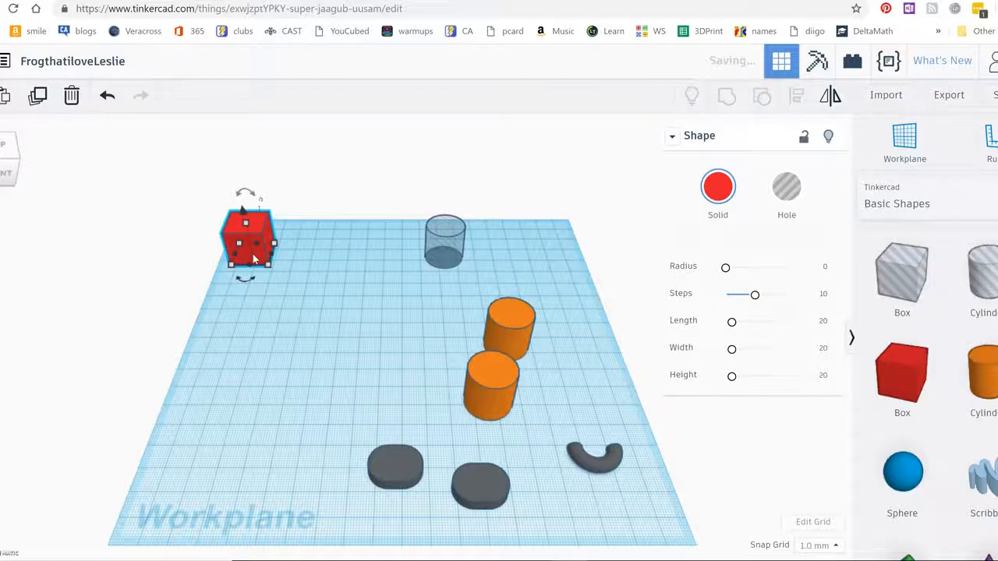
Move the rear orange cylinder away from the other one and set its front-to-back size to 9.78 mm
click(511, 330)
drag(511, 328, 575, 296)
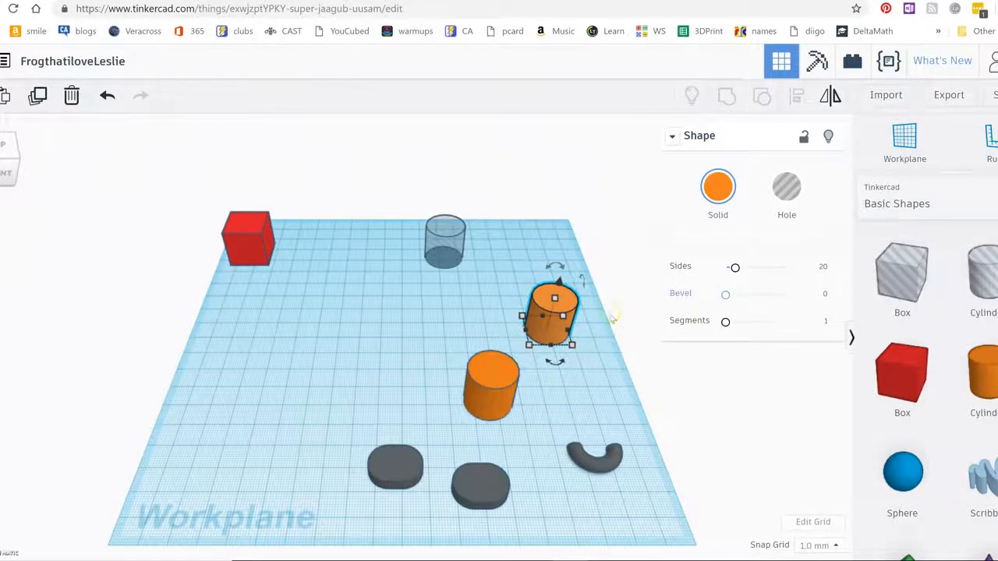
mouse_move(573, 345)
click(624, 329)
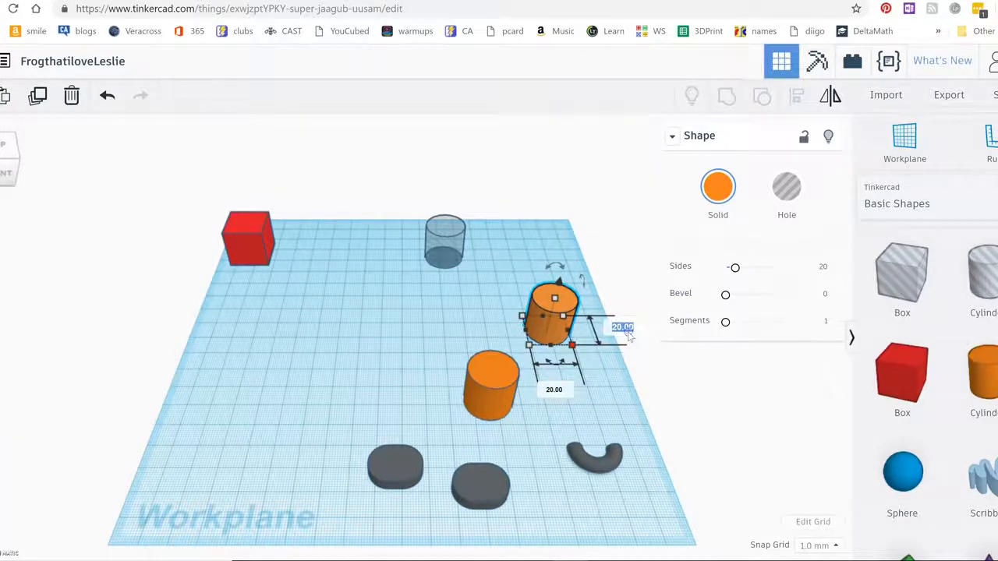
text(9.78)
key(Return)
click(545, 381)
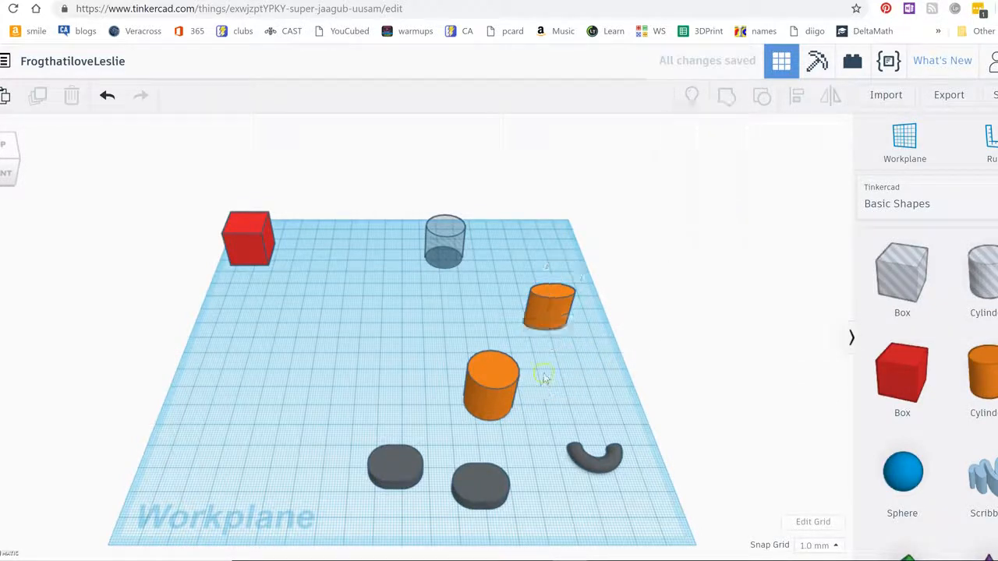
Set the side-to-side width of the rear orange cylinder to 9.78 mm
click(557, 311)
mouse_move(563, 318)
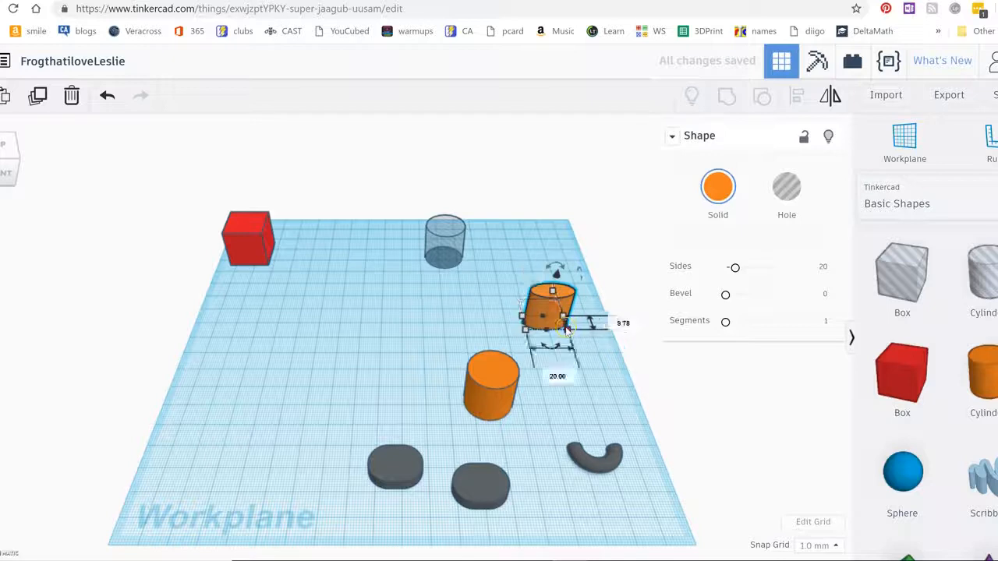
click(557, 376)
text(9.78)
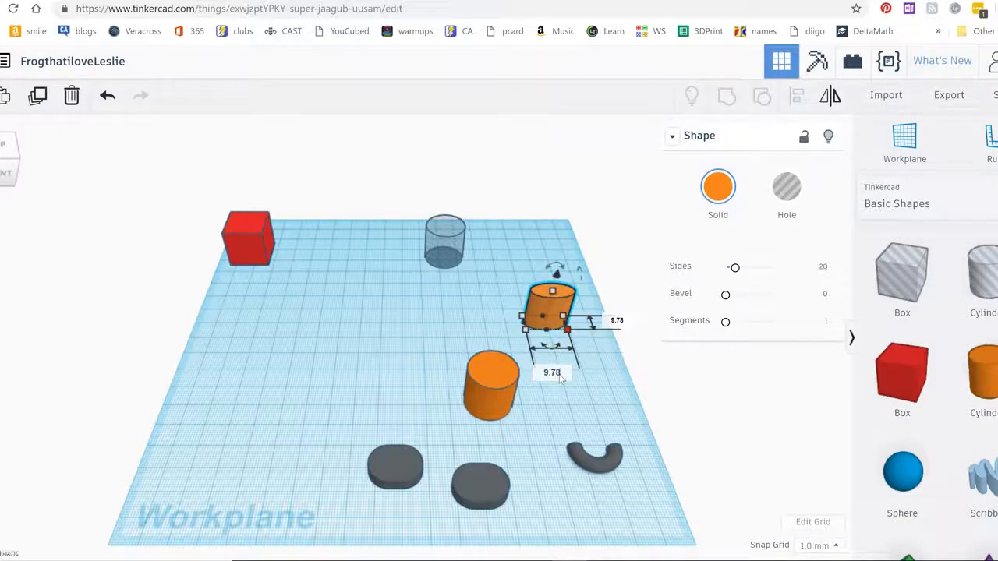
key(Return)
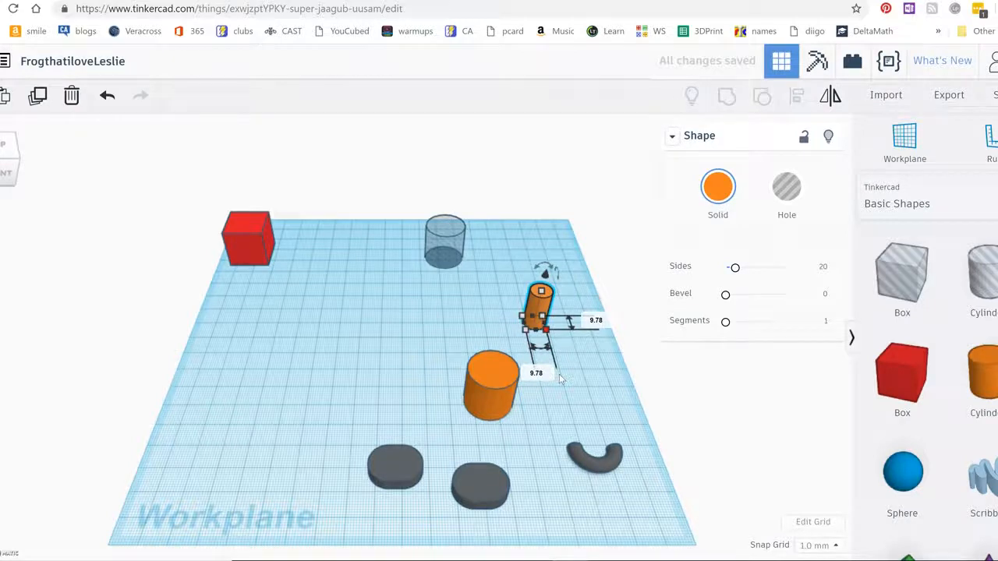
click(584, 371)
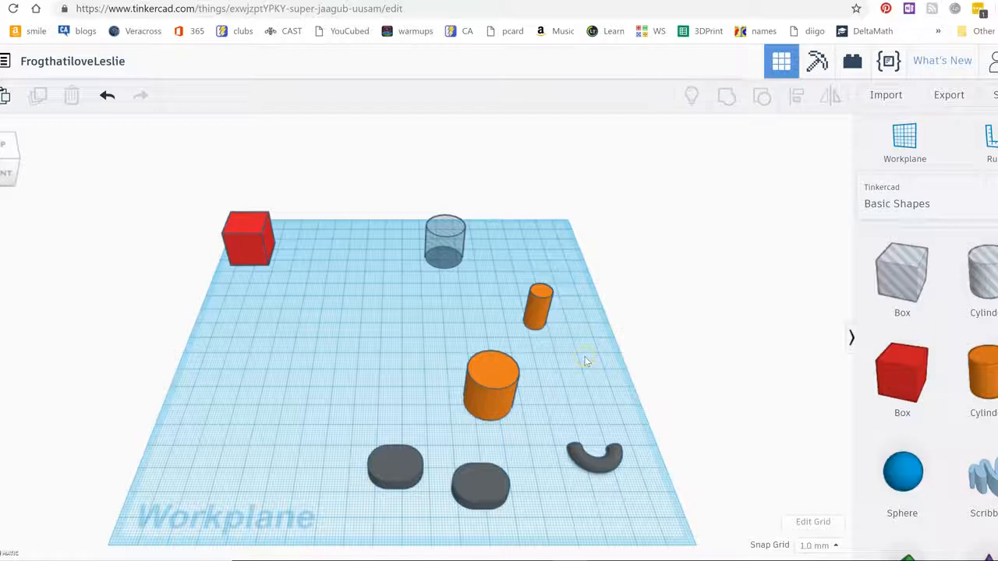
Set the height of the narrow orange cylinder to 2.67 mm
click(537, 304)
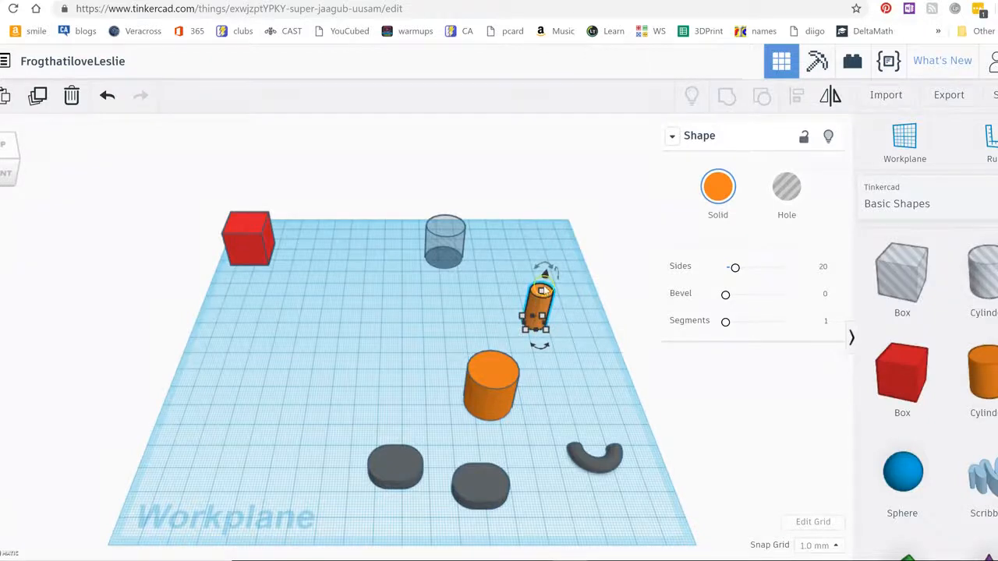
mouse_move(544, 294)
click(599, 310)
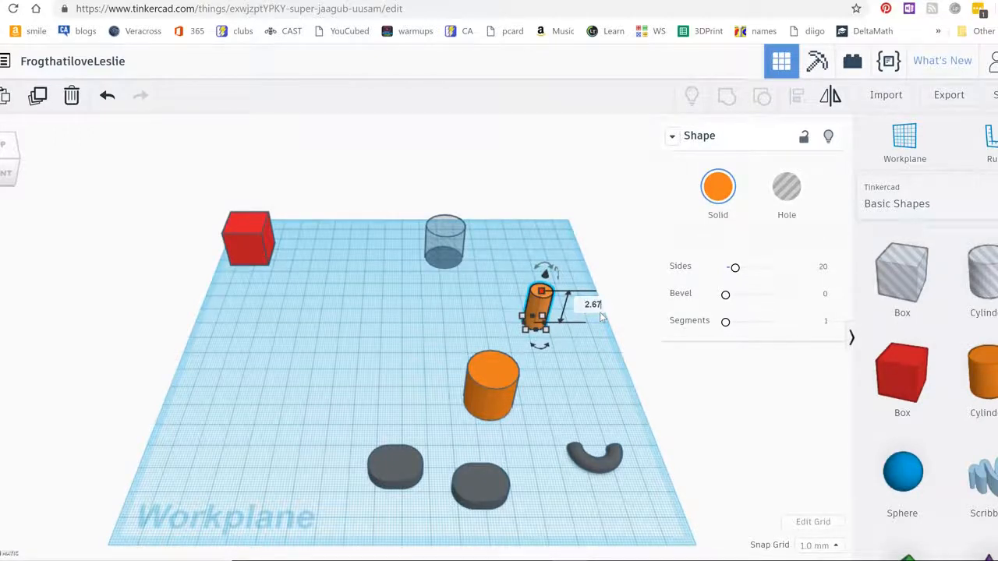
key(Return)
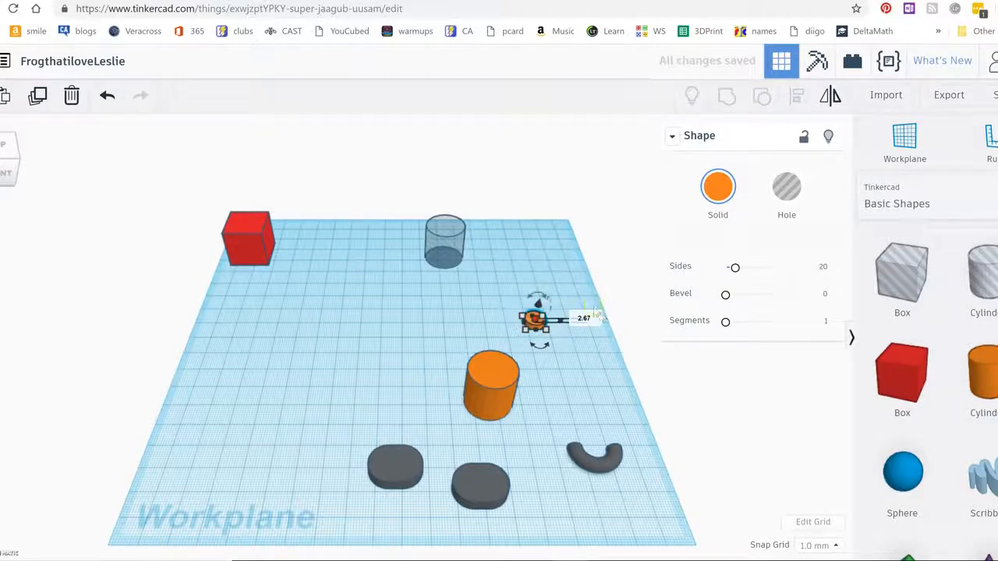
click(569, 290)
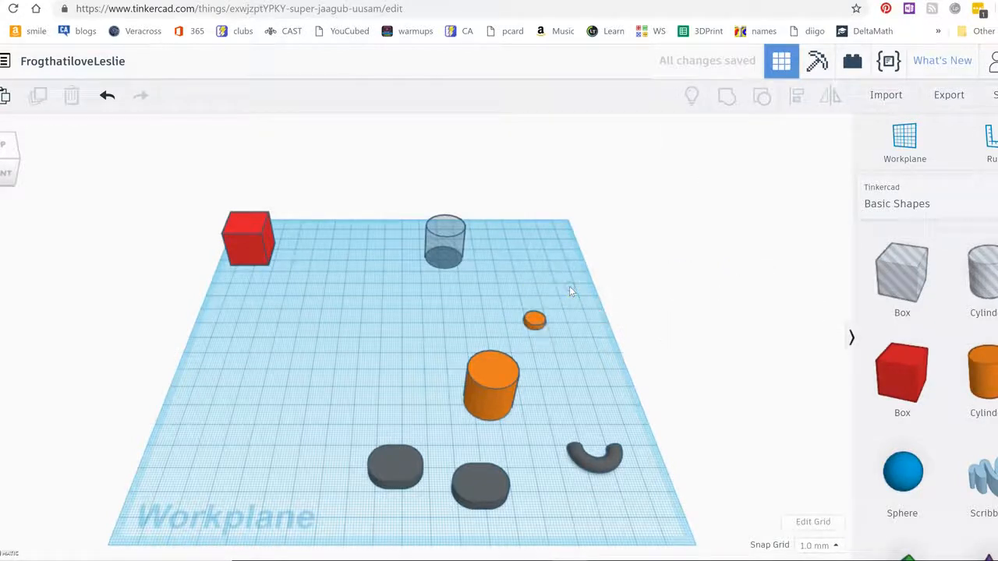
Duplicate the small orange disc, move the copy beside the original, and undo the last stray adjustment to the copy
click(537, 321)
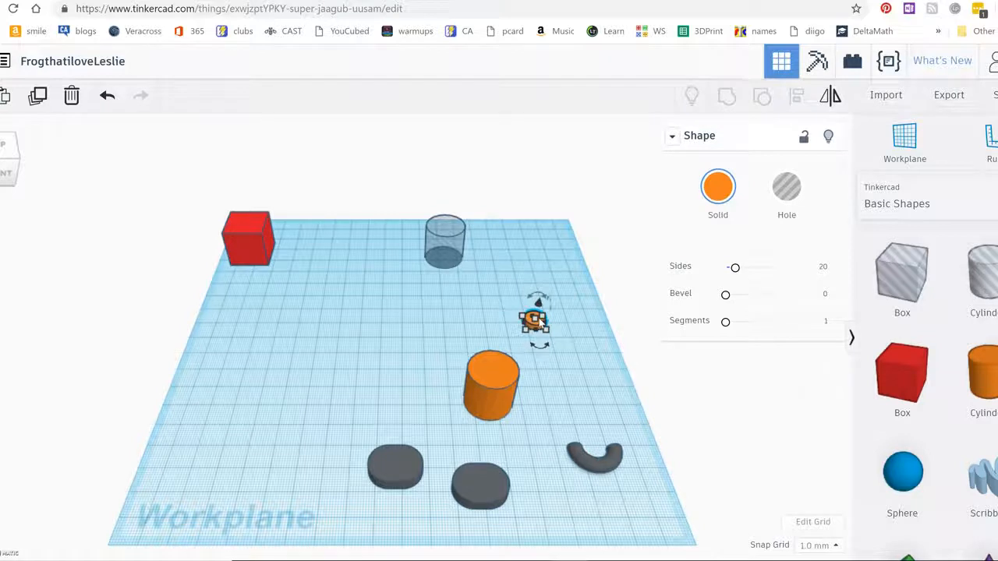
drag(538, 322, 543, 323)
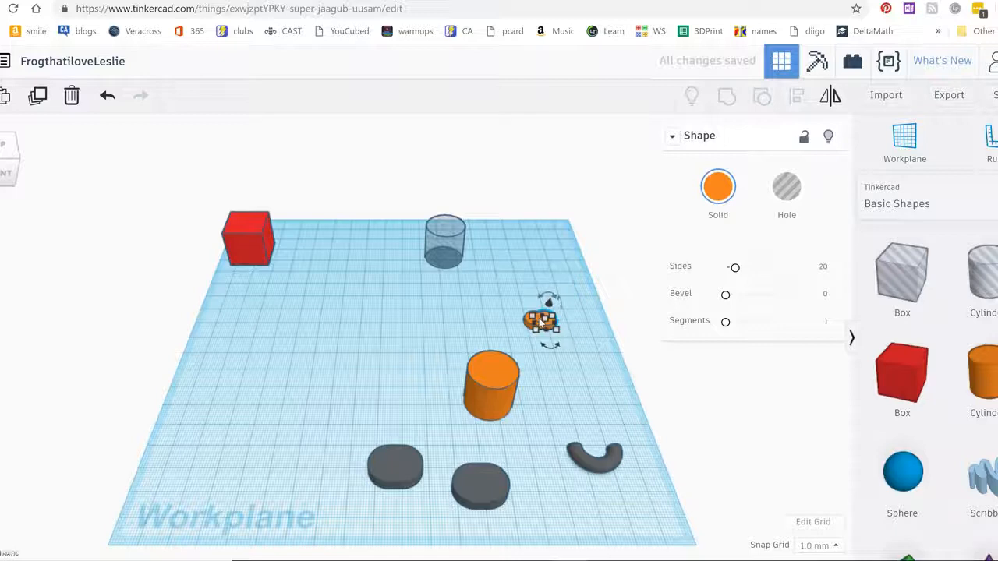
click(563, 344)
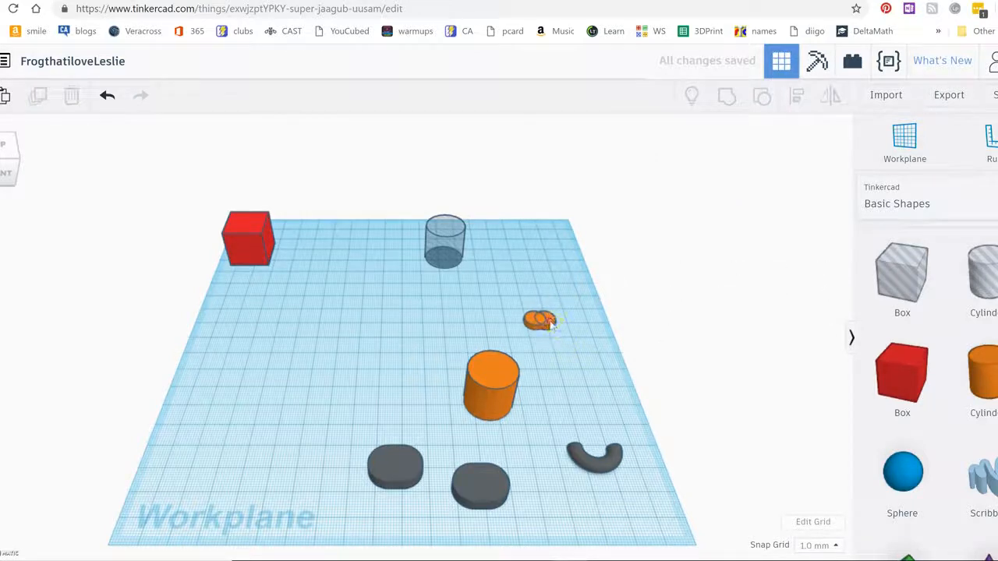
click(557, 322)
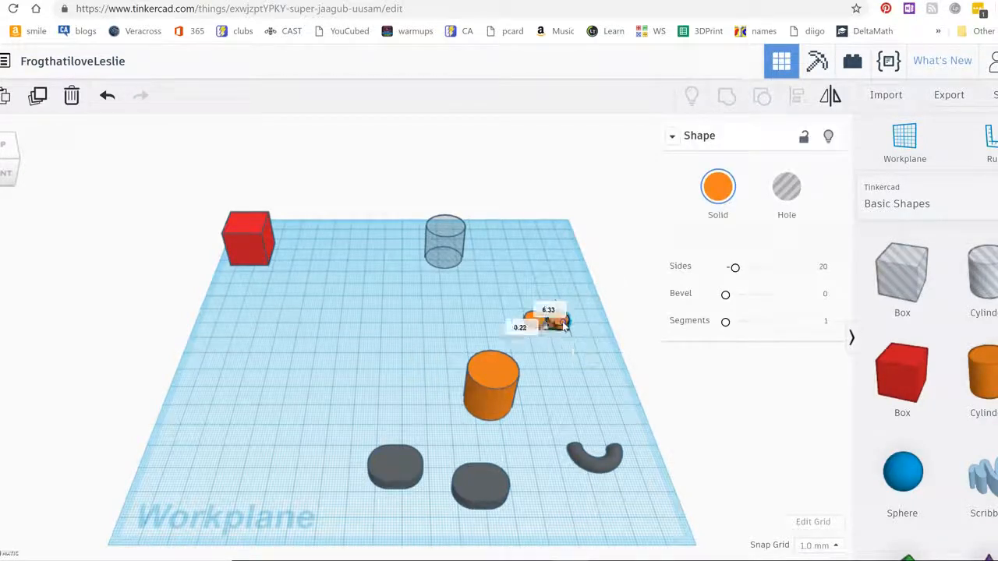
drag(565, 327, 567, 331)
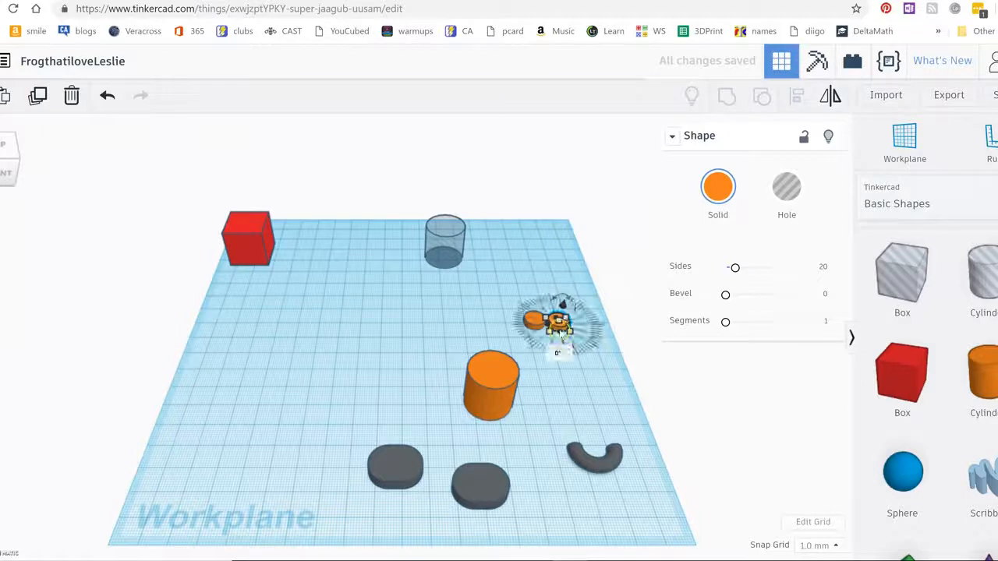
drag(576, 319, 580, 318)
key(ctrl+z)
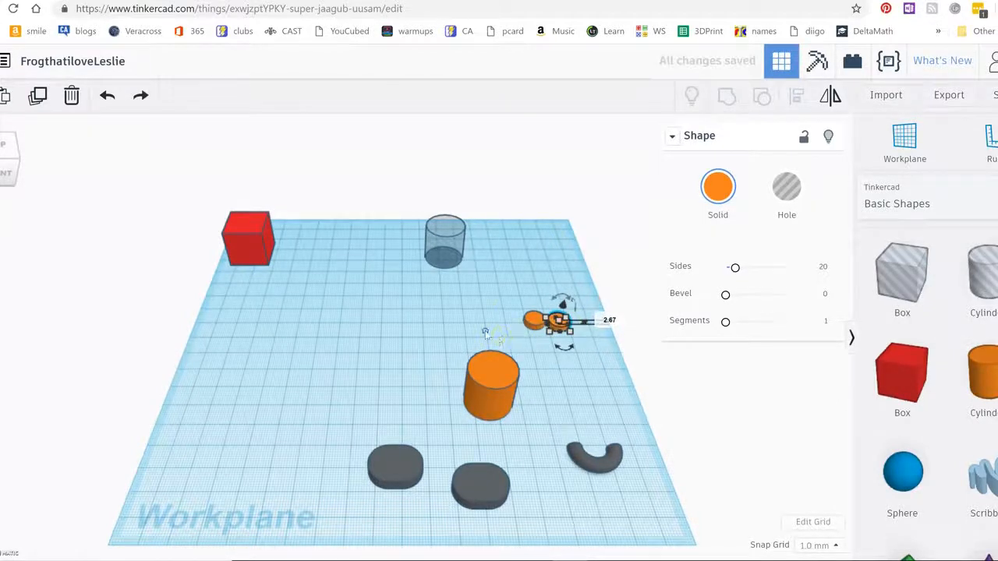
Spread the two small orange discs apart, moving the copy about 14 mm outward and the original in the opposite direction
click(485, 329)
drag(560, 324, 587, 318)
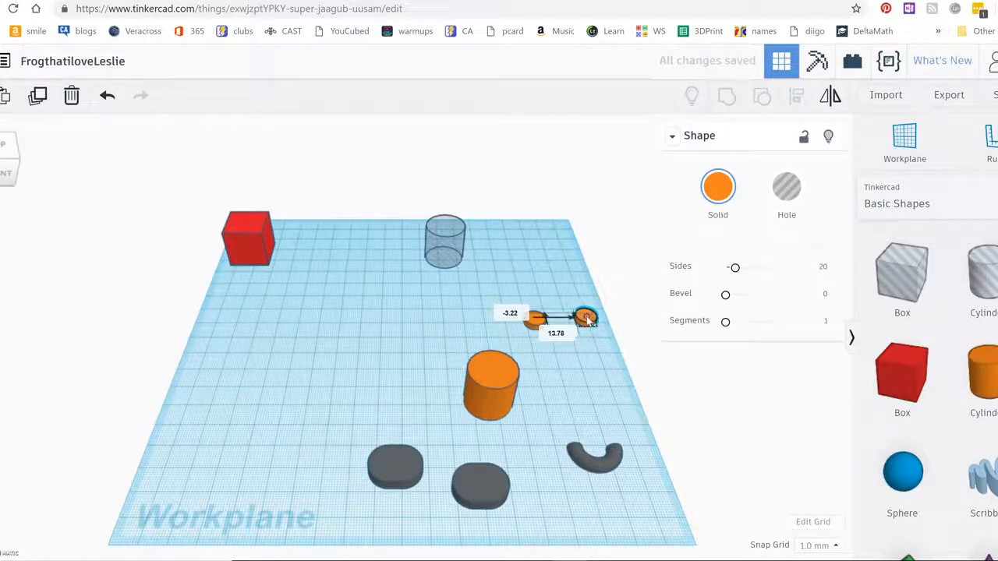
click(557, 358)
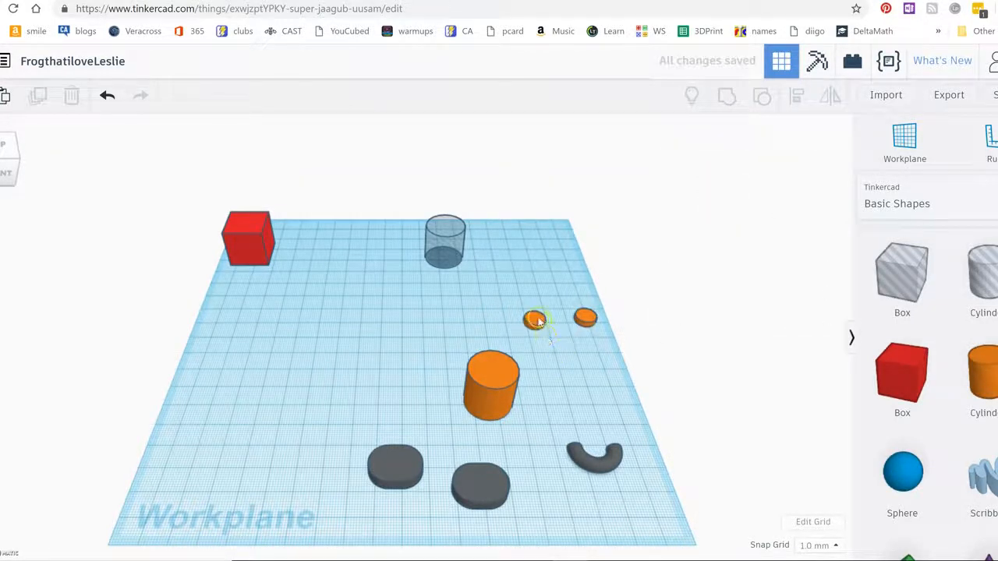
drag(527, 320, 504, 315)
click(563, 356)
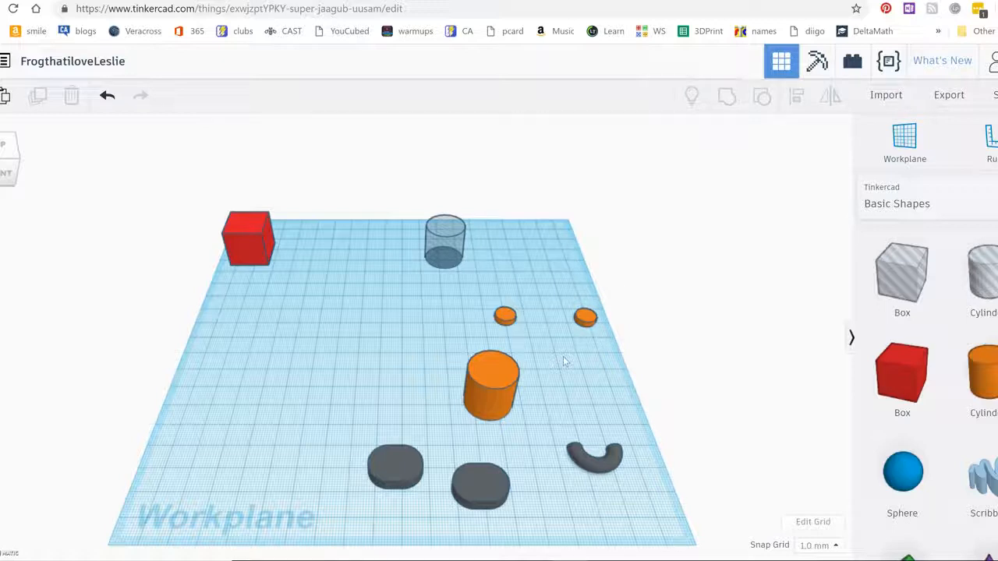
Set both the width and the depth of the transparent hole cylinder to 6.85 mm
click(440, 248)
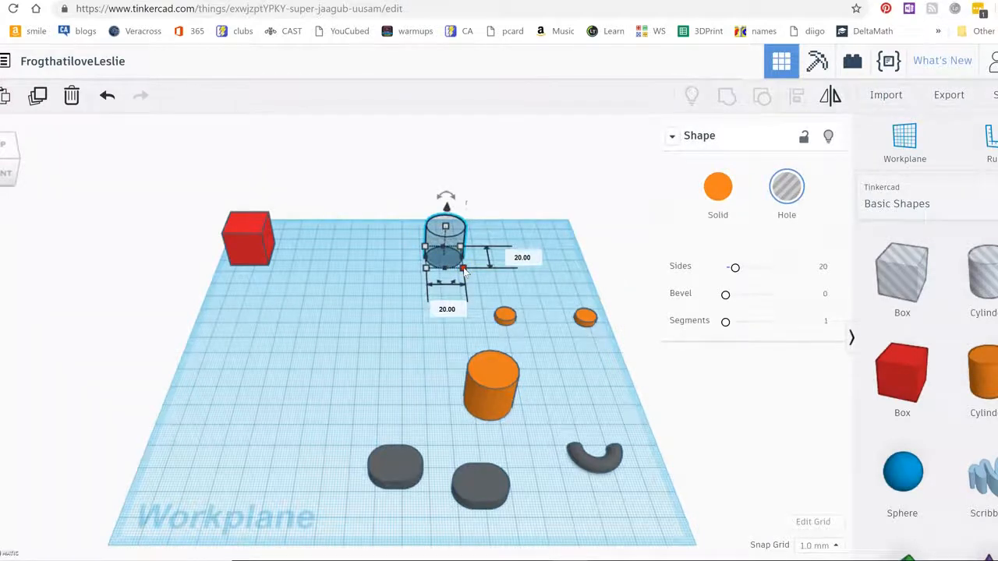
click(456, 311)
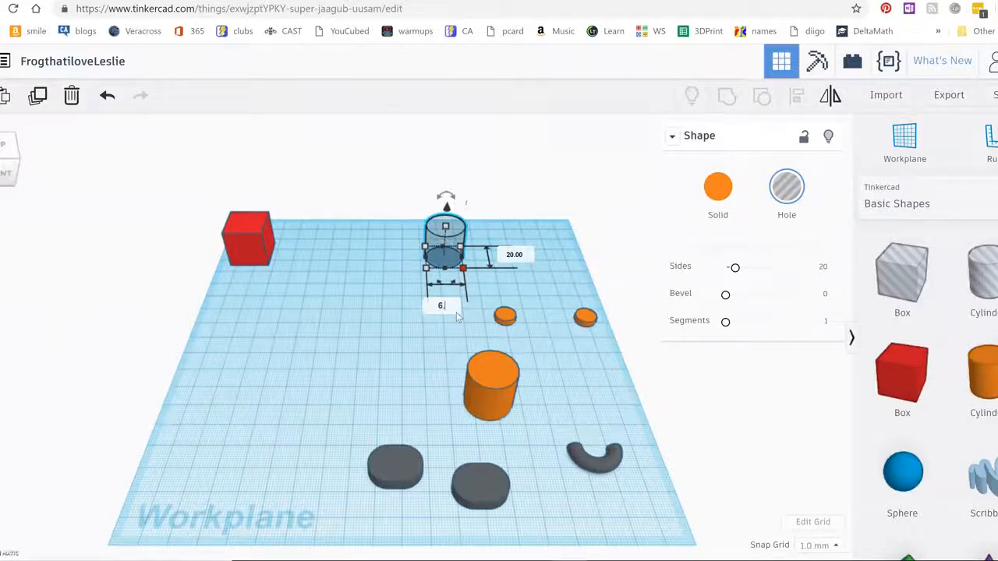
text(6.85)
click(526, 250)
text(6)
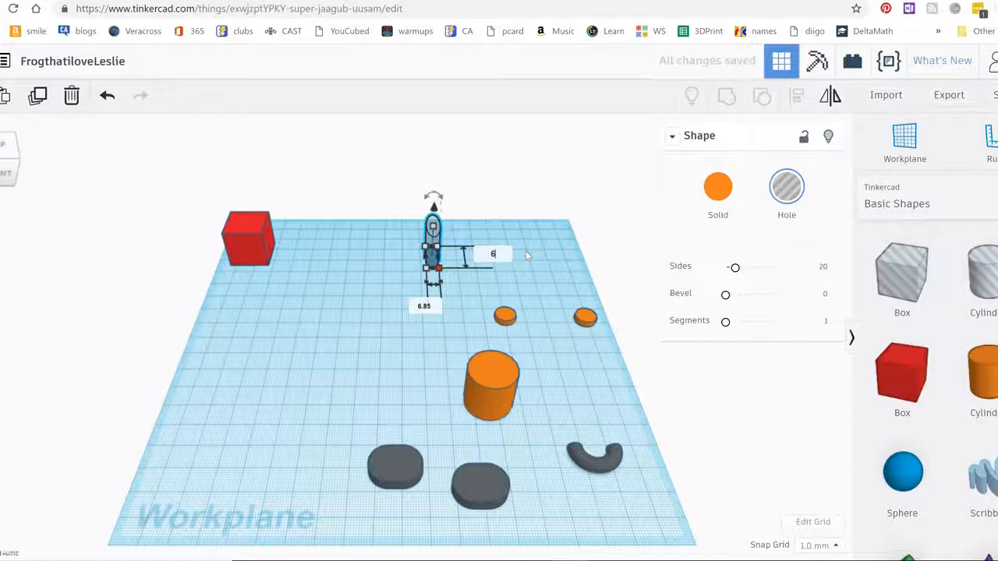
text(.65)
key(Return)
click(511, 244)
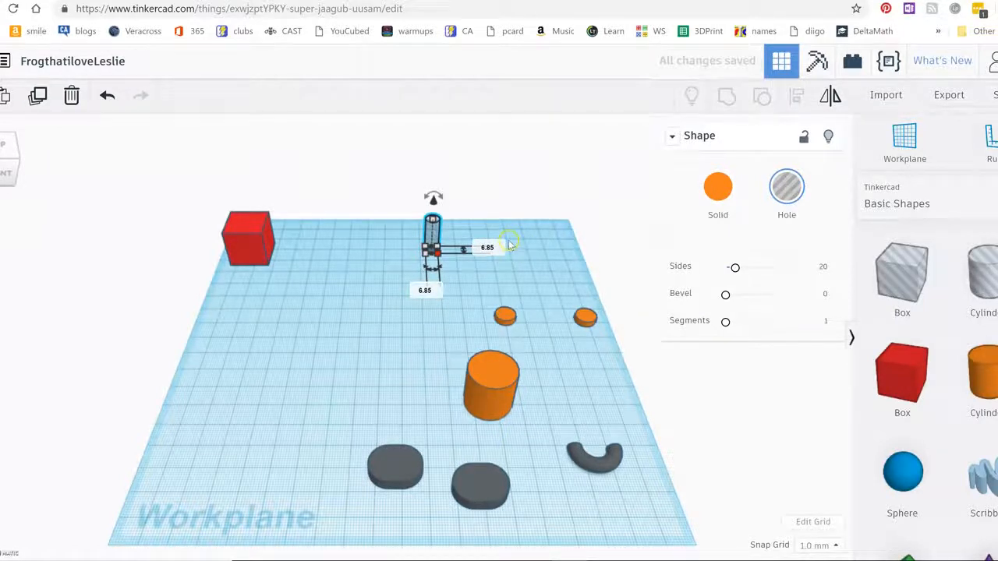
Set the height of the narrow hole cylinder to 2.67 mm
click(432, 220)
click(431, 219)
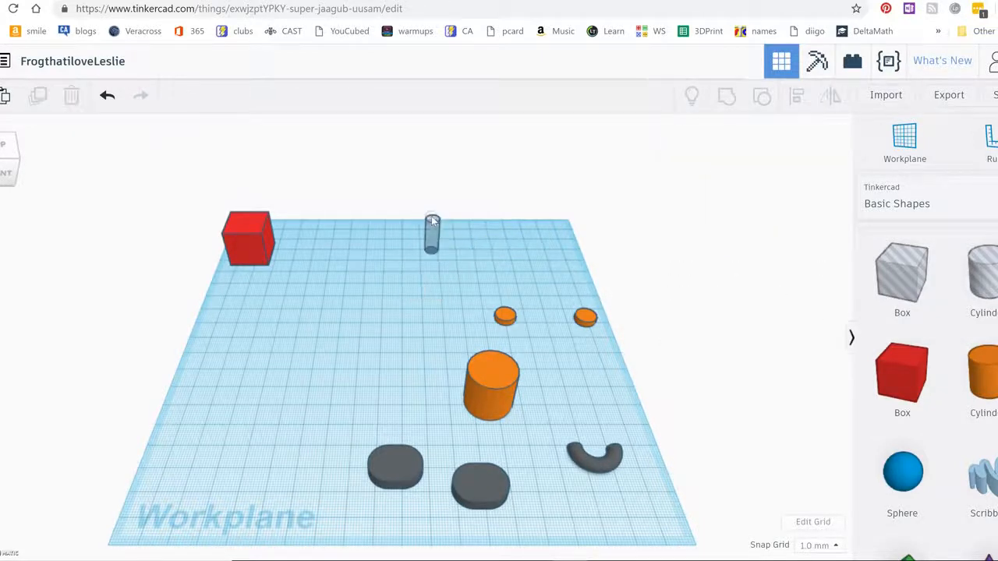
click(434, 233)
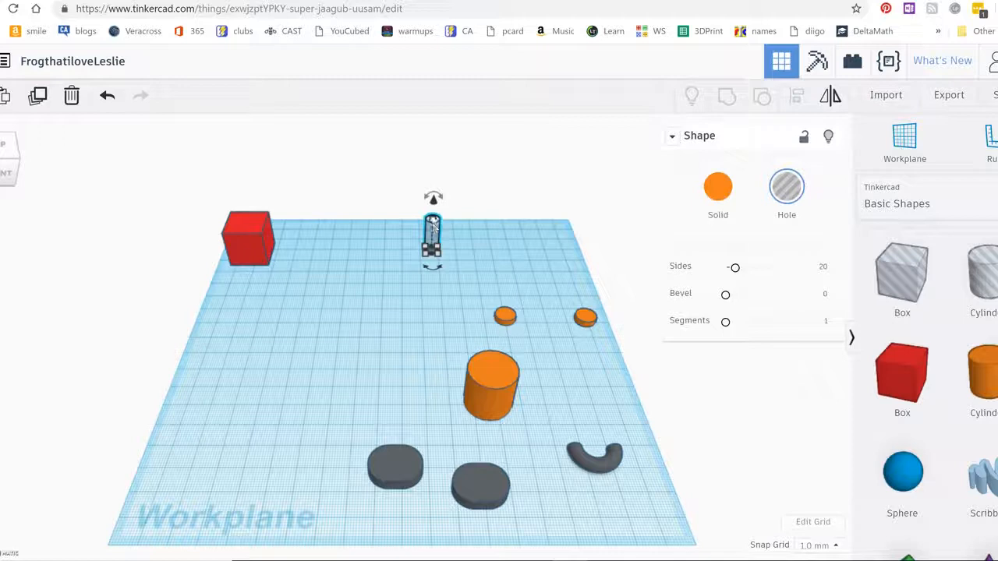
click(492, 237)
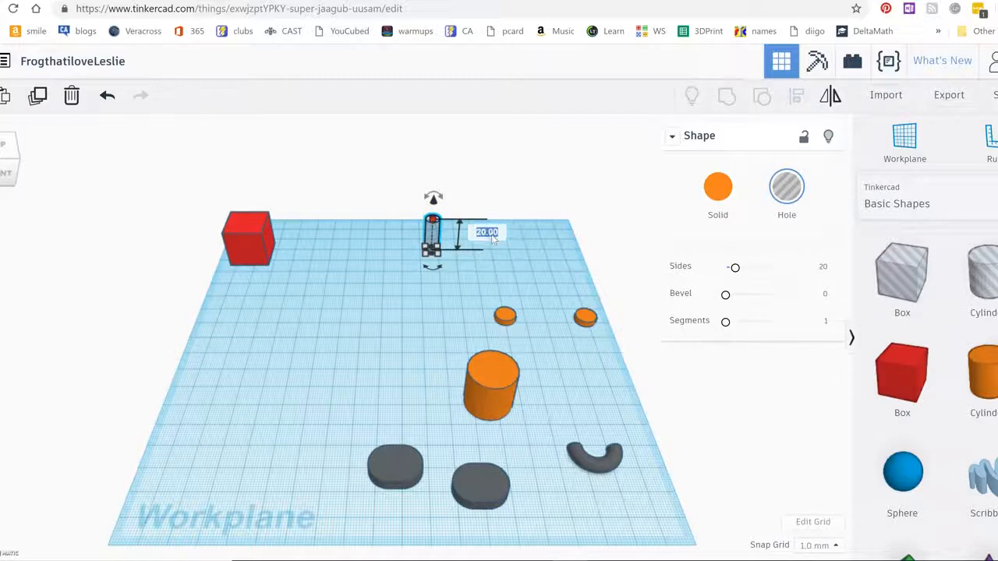
text(2.67)
key(Return)
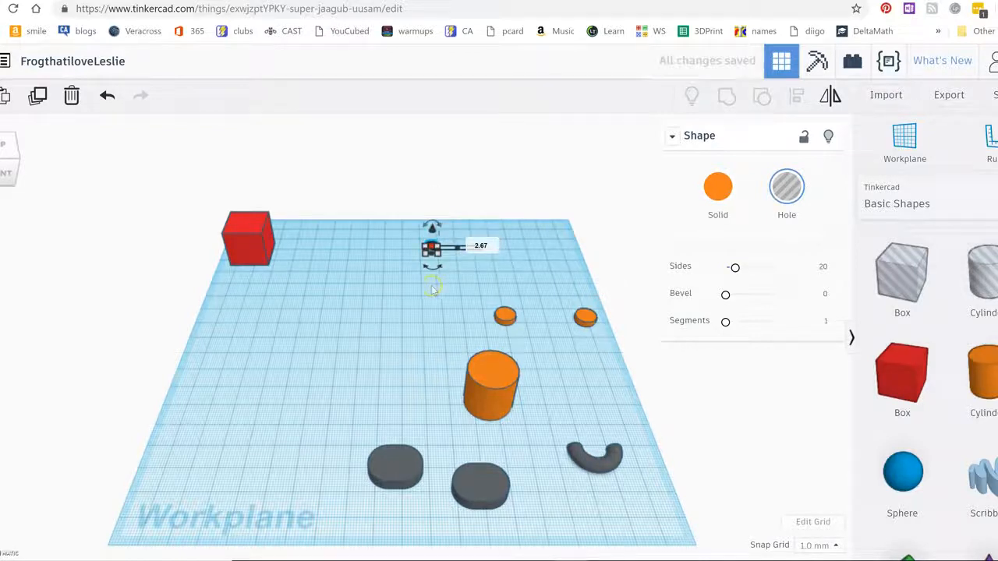
click(432, 286)
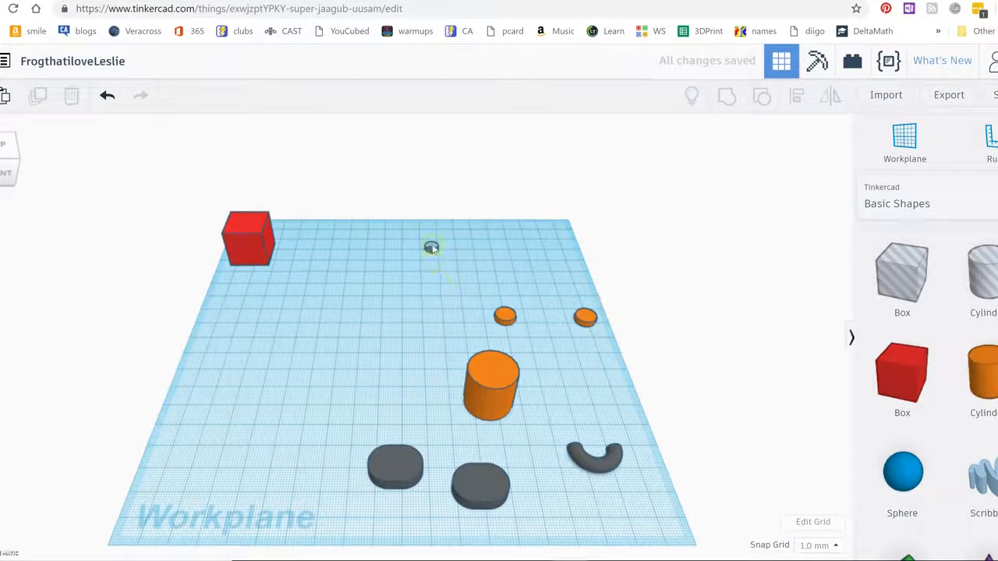
Duplicate the small hole disc and move the copy about 64 mm sideways along the rear of the workplane
click(431, 247)
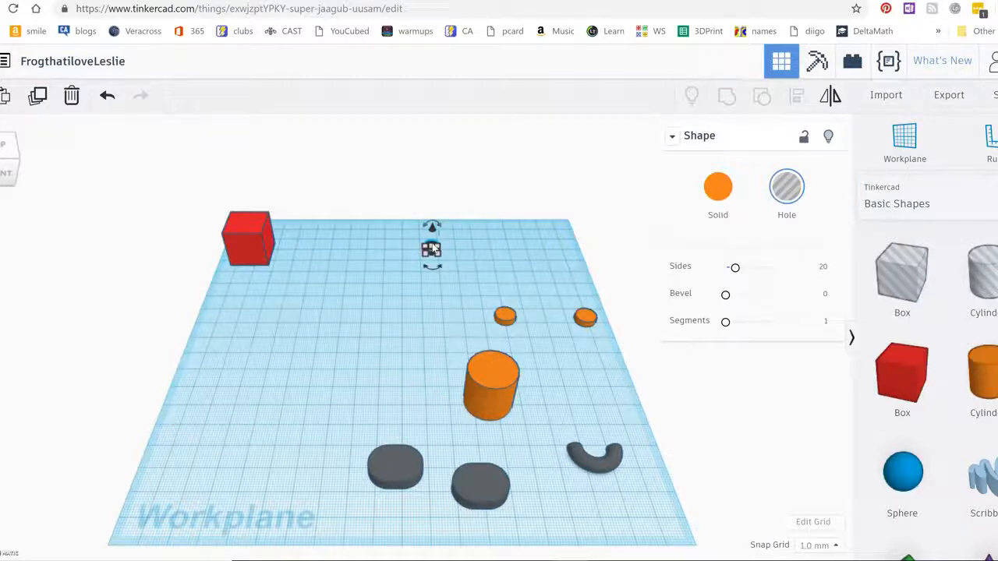
click(502, 245)
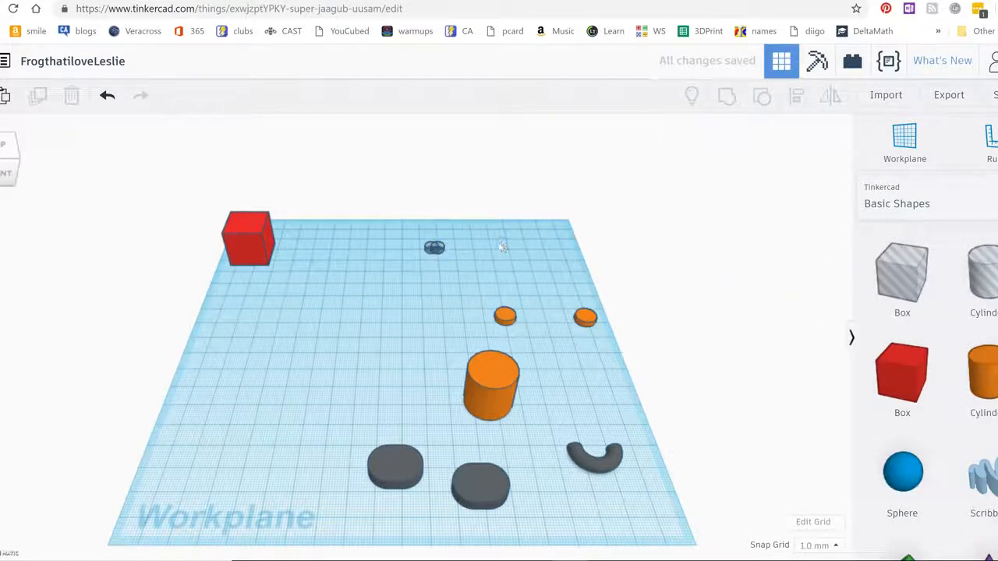
drag(441, 251, 553, 243)
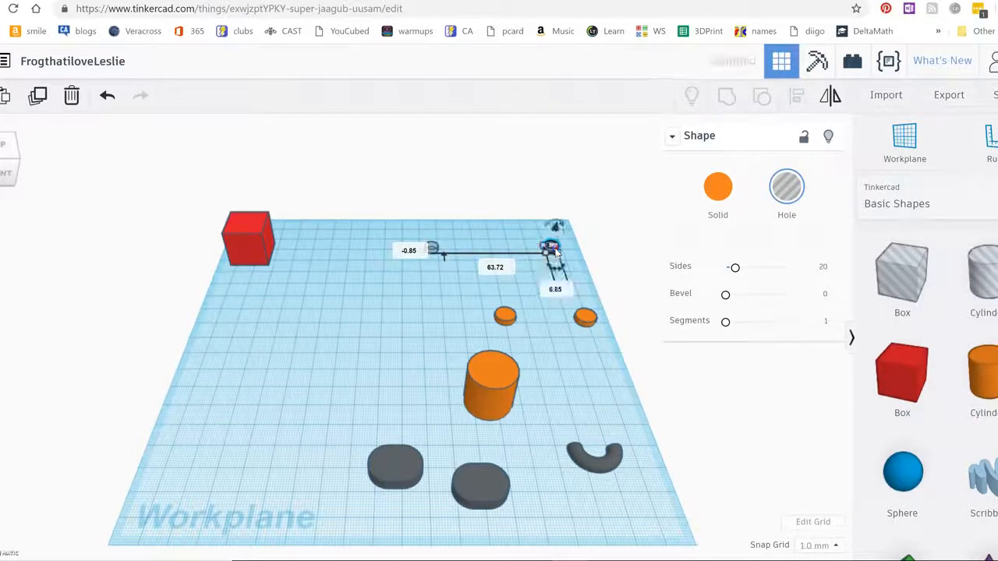
click(405, 310)
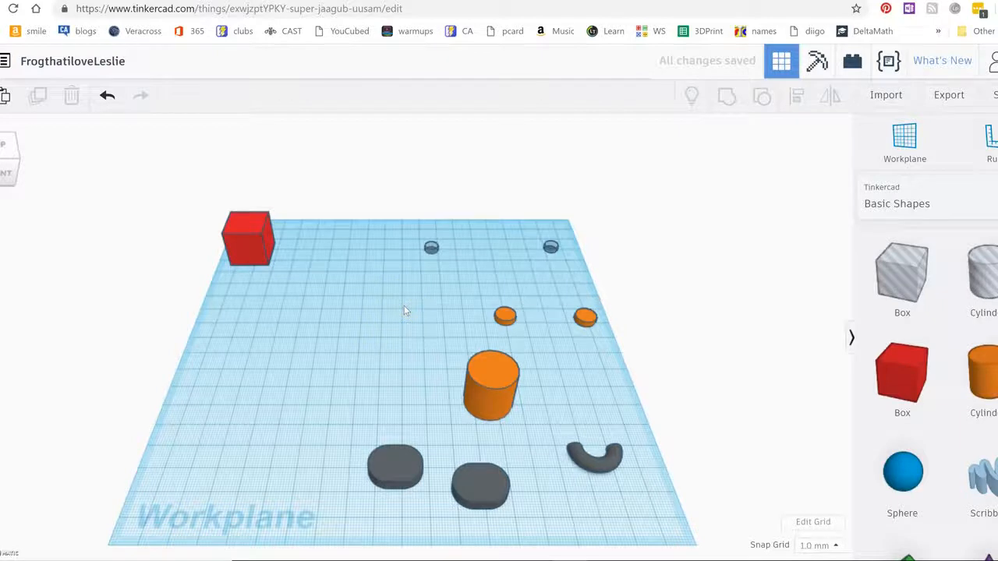
In top view, move the original hole disc onto the small orange disc nearer the middle of the workplane
right_drag(405, 310, 393, 322)
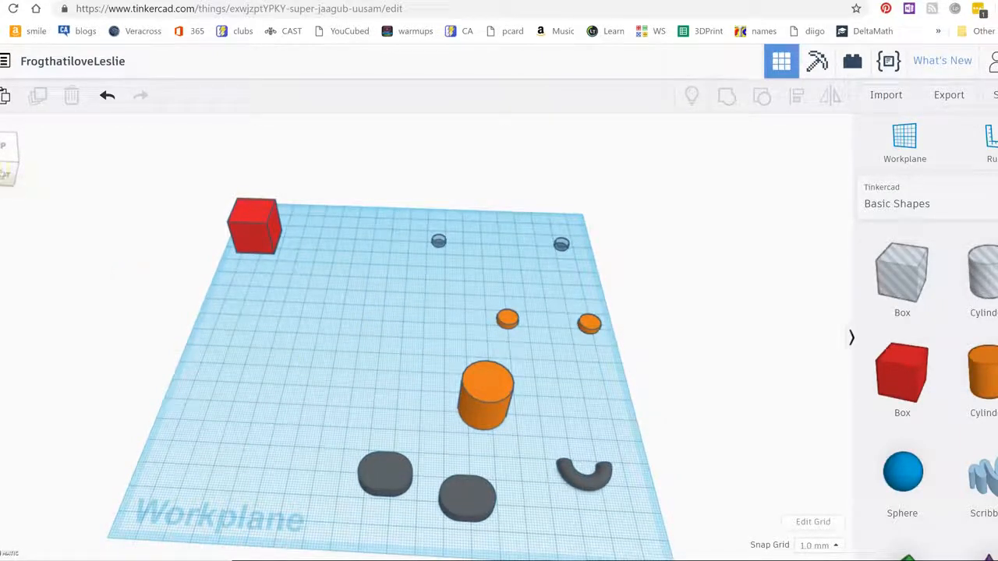
click(3, 150)
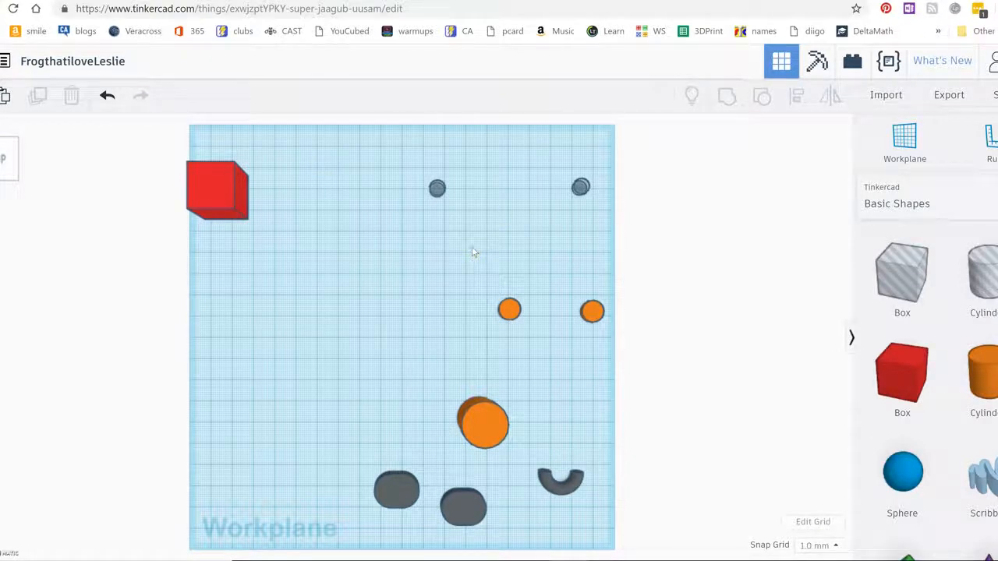
click(438, 190)
drag(438, 190, 509, 309)
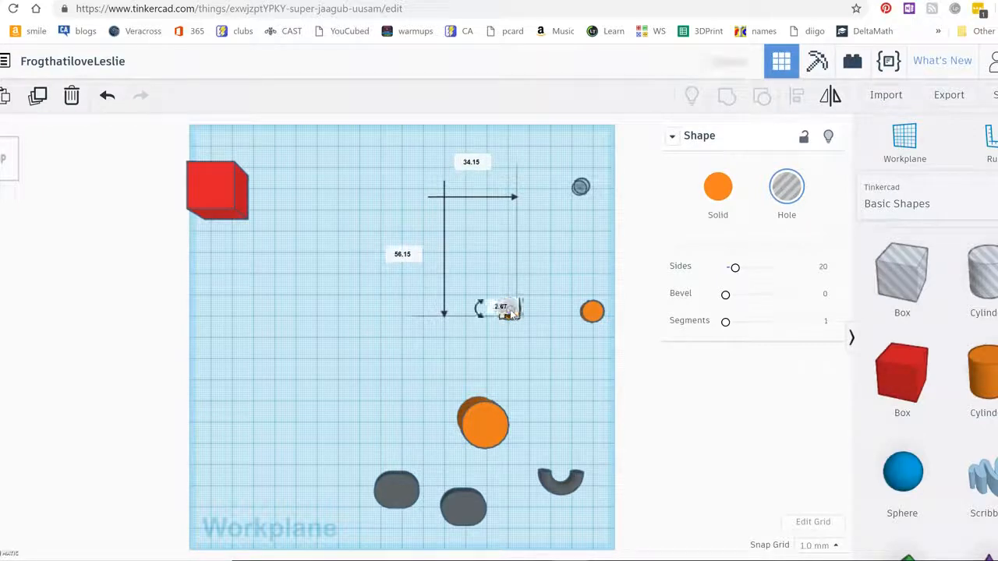
click(542, 217)
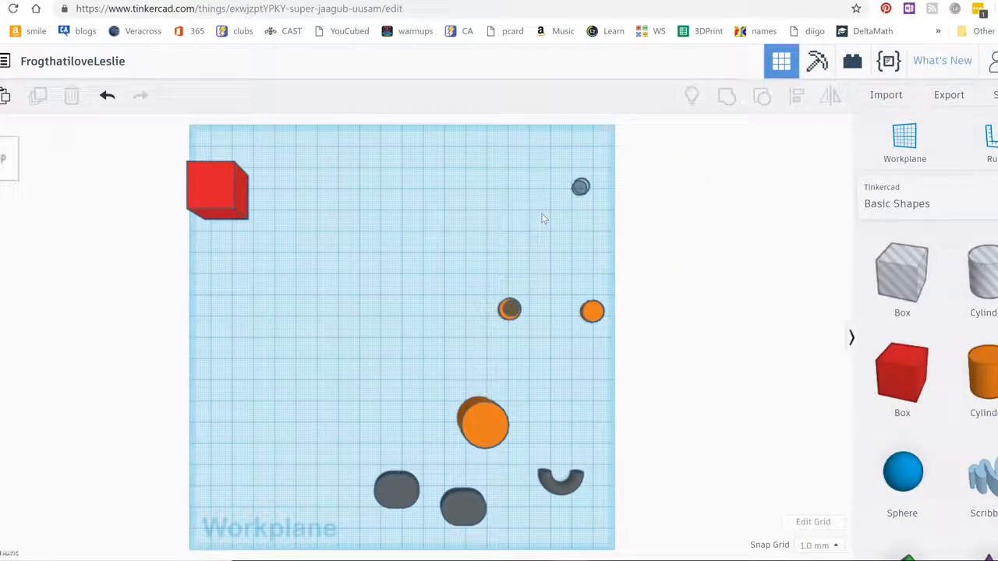
Align the overlapping hole disc and small orange disc on their centers in both horizontal directions
drag(475, 272, 538, 343)
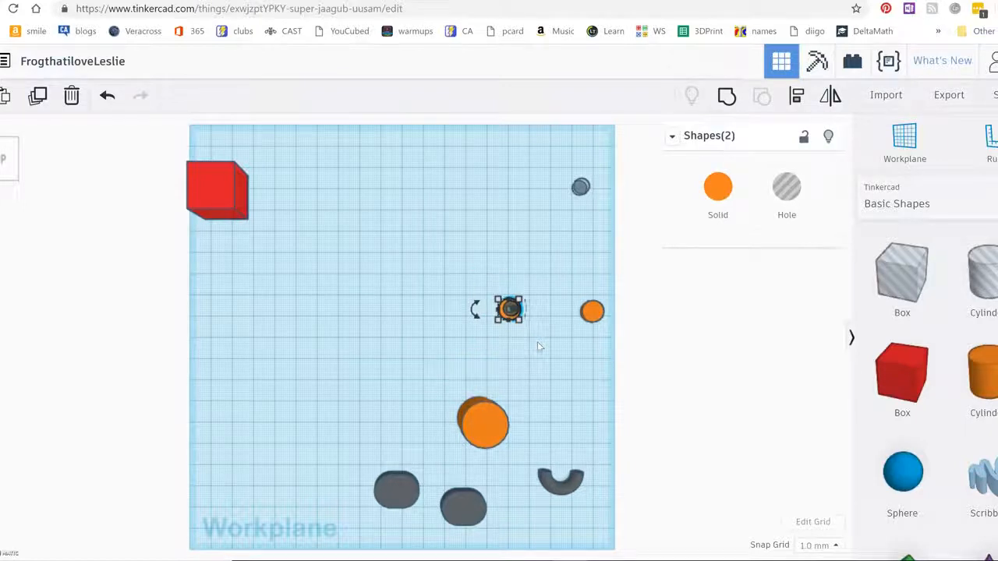
click(796, 97)
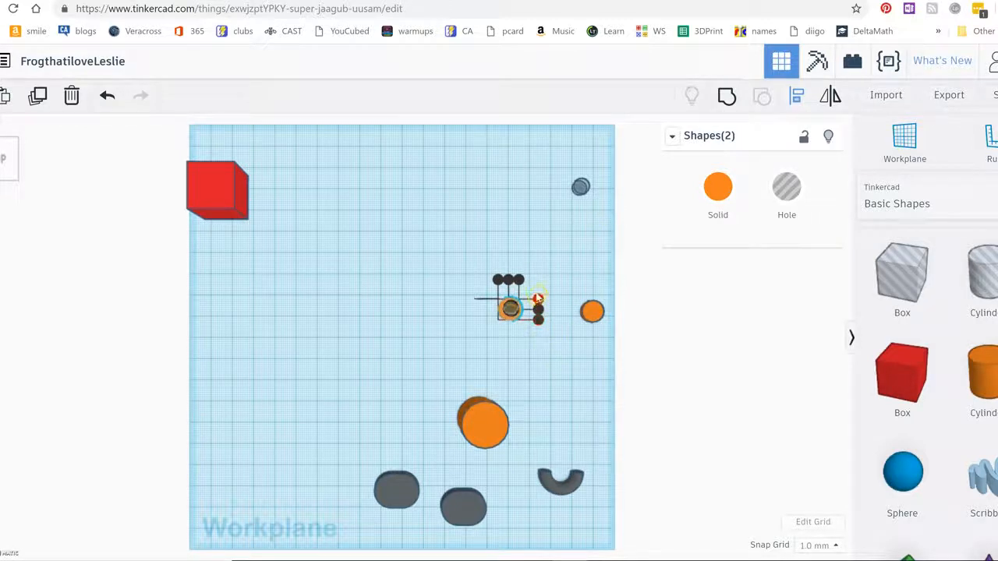
right_drag(424, 341, 430, 269)
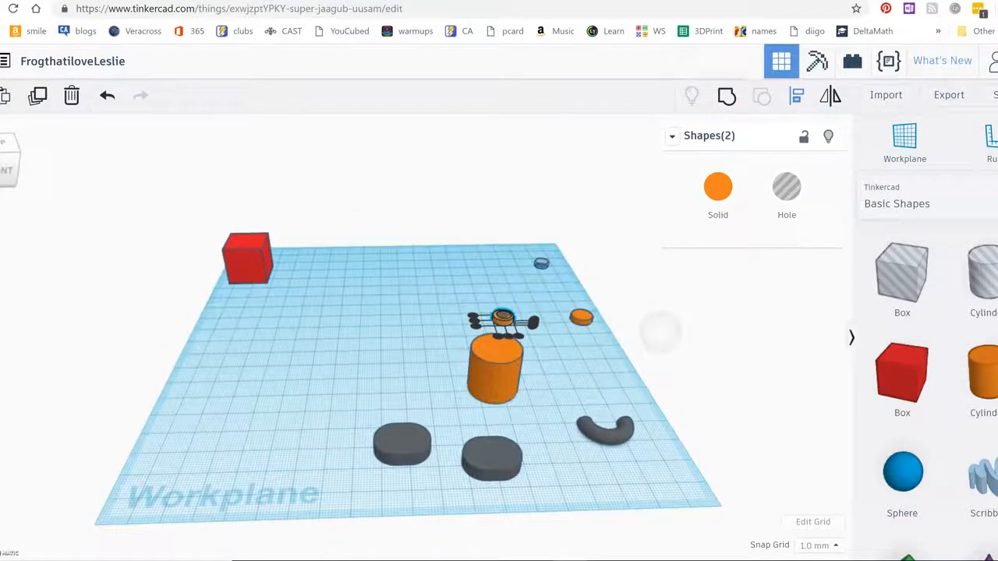
right_drag(660, 334, 627, 393)
click(505, 372)
click(484, 336)
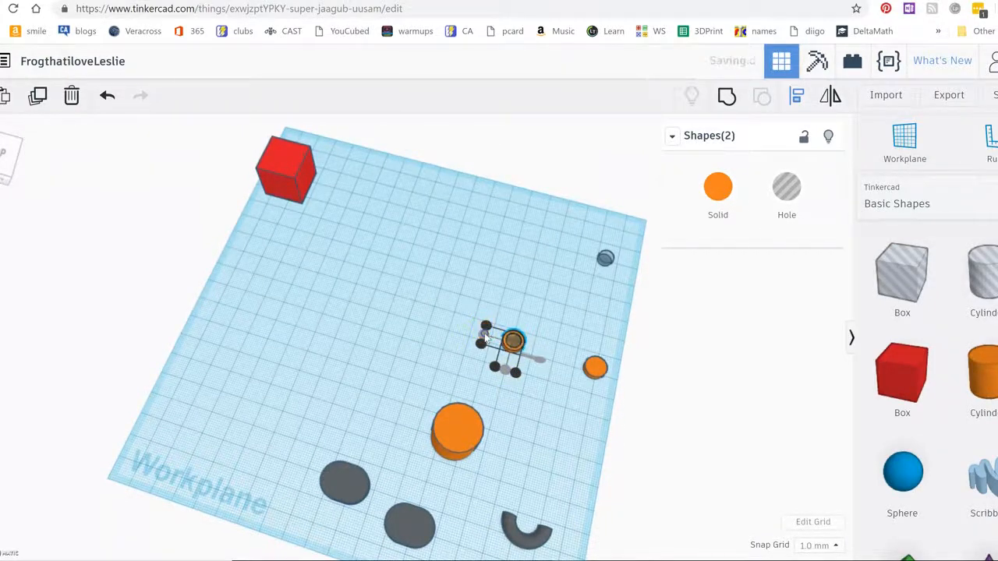
click(445, 326)
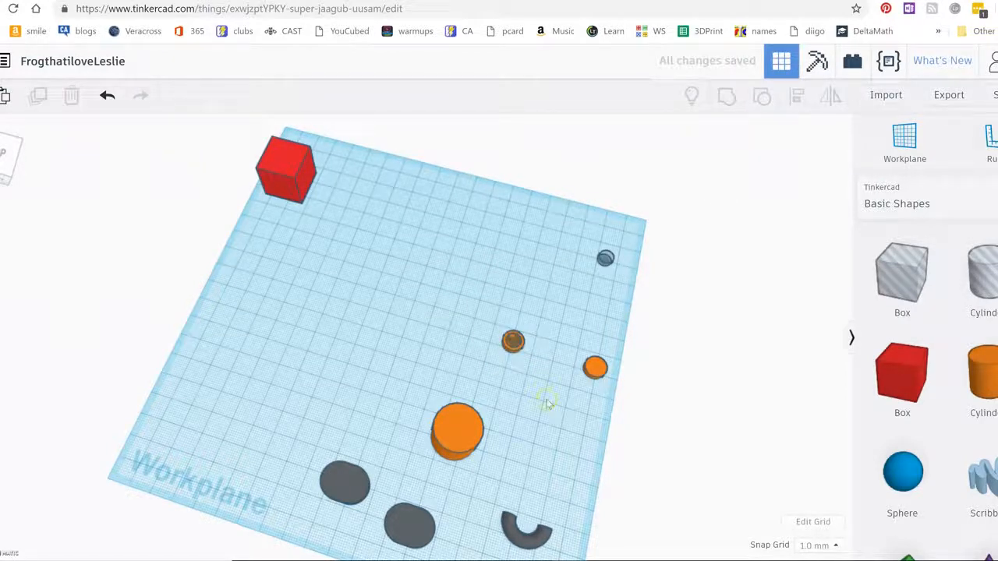
Raise the hole disc inside the small orange disc to 2 mm above the workplane
right_drag(548, 404, 565, 312)
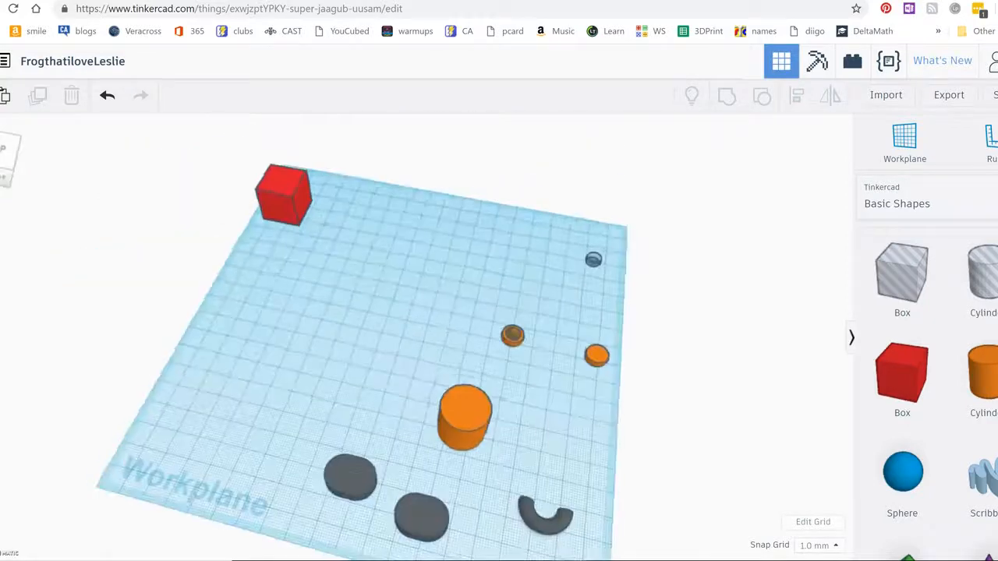
click(512, 335)
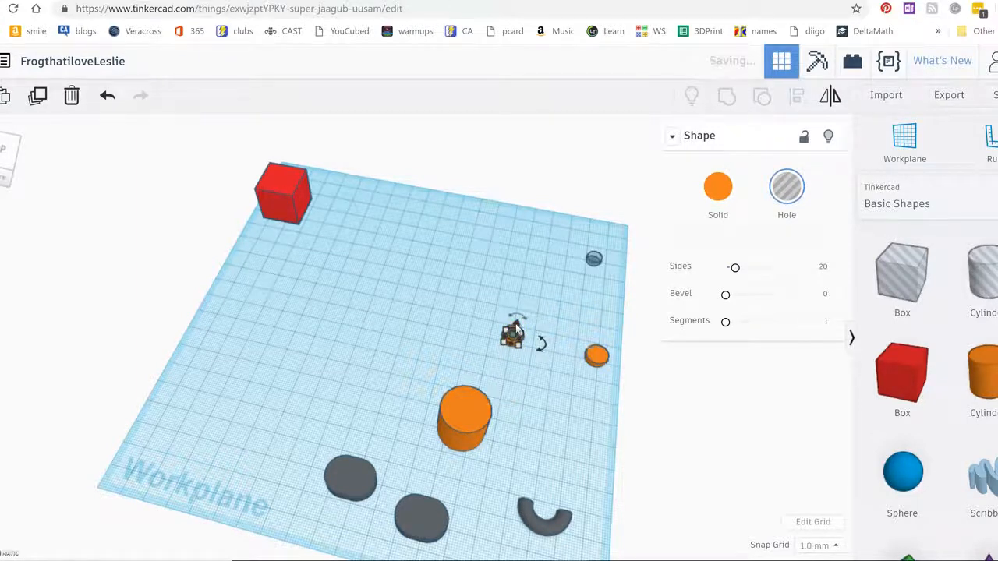
drag(518, 326, 539, 347)
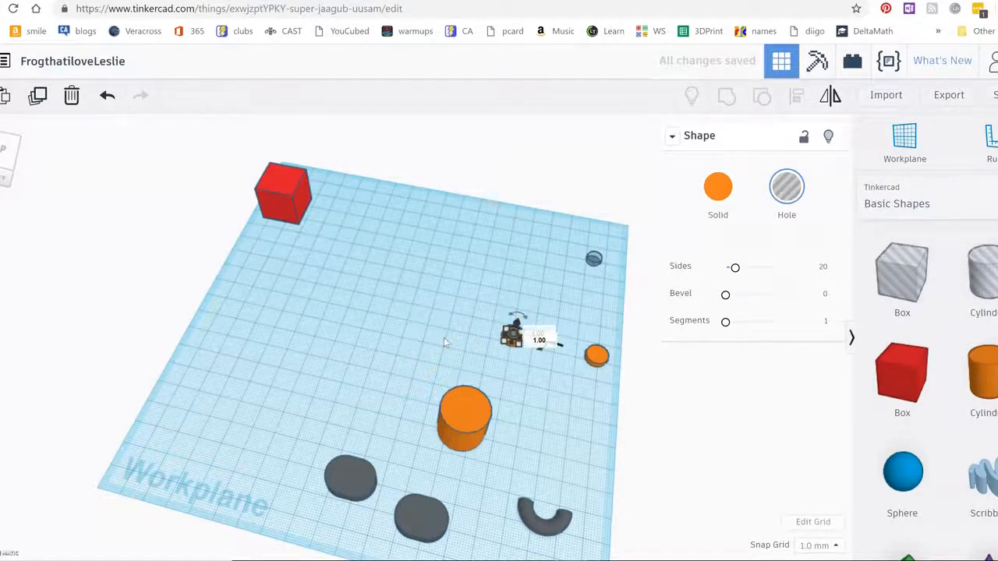
click(443, 337)
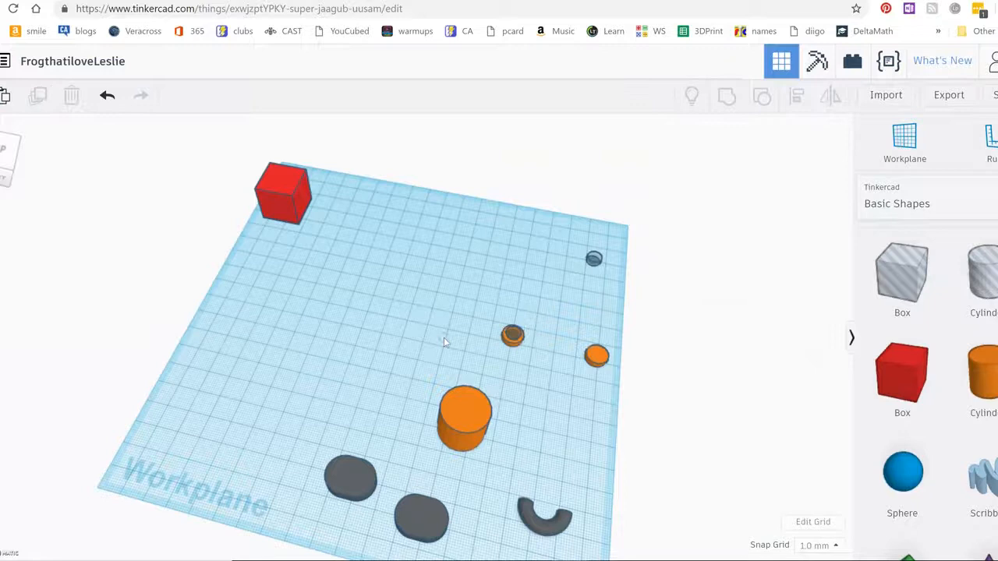
click(513, 337)
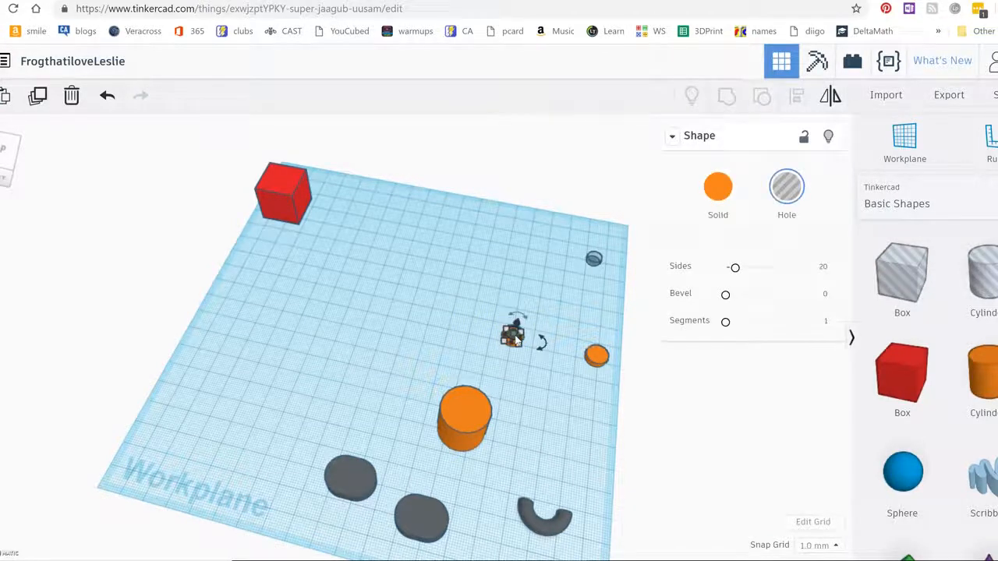
drag(516, 324, 516, 322)
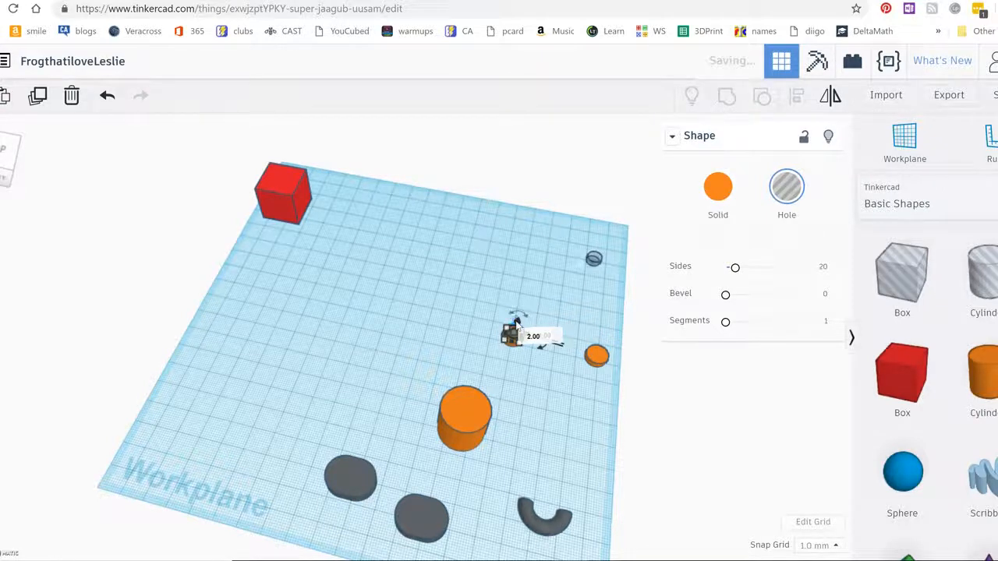
click(472, 349)
mouse_move(471, 350)
right_down()
mouse_move(475, 316)
mouse_move(479, 363)
right_up()
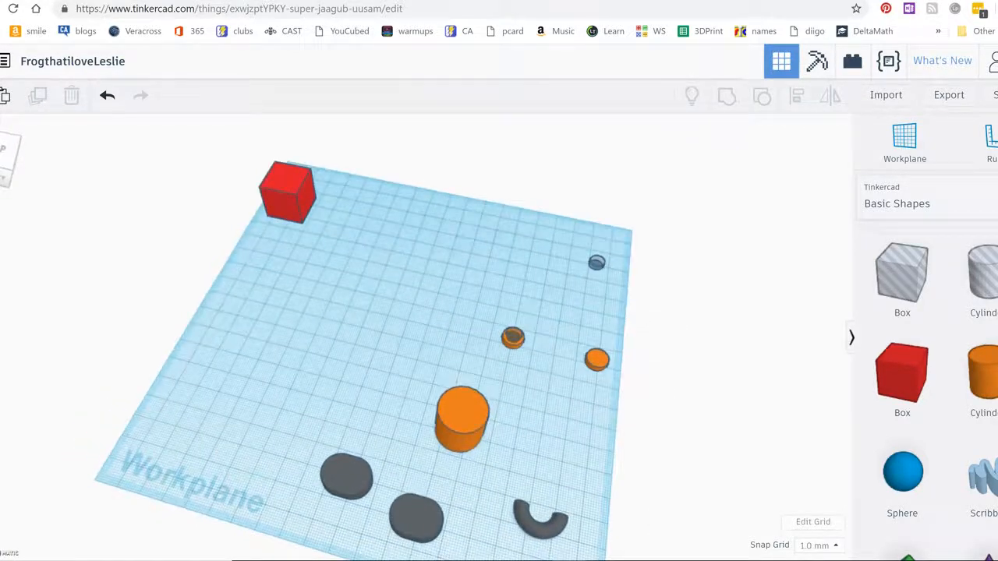
Group the raised hole disc with its small orange disc to cut a shallow round recess
drag(497, 303, 555, 378)
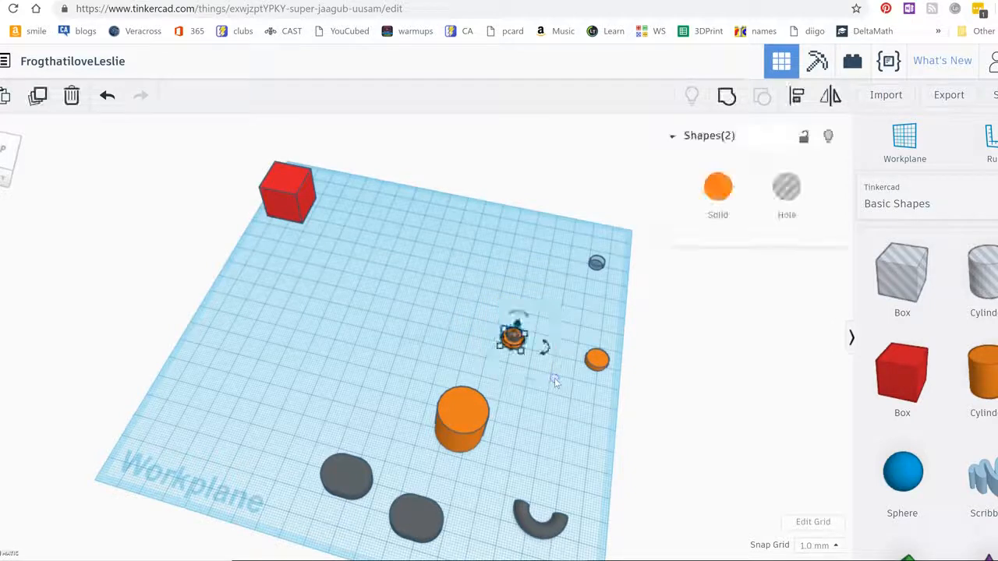
click(731, 97)
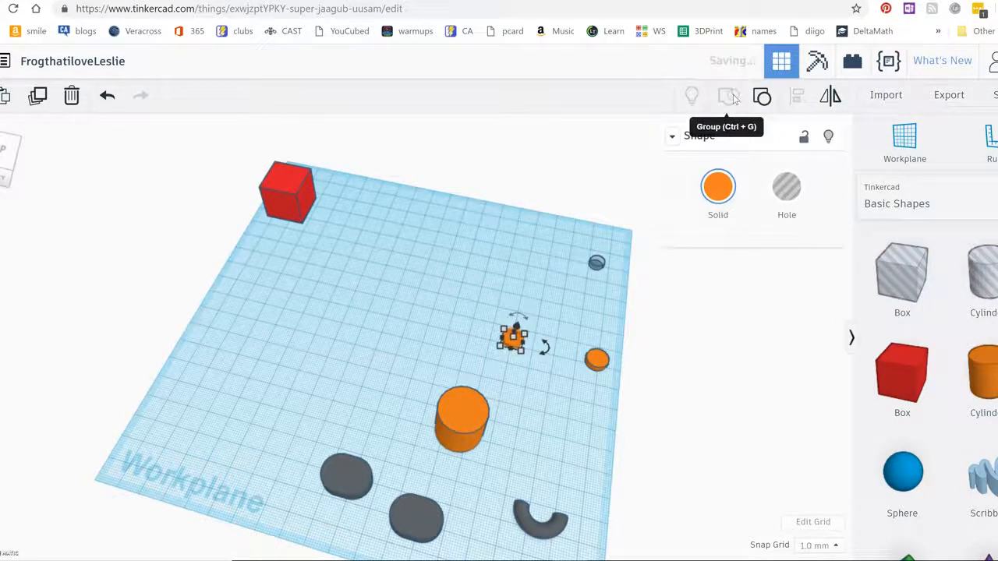
click(659, 276)
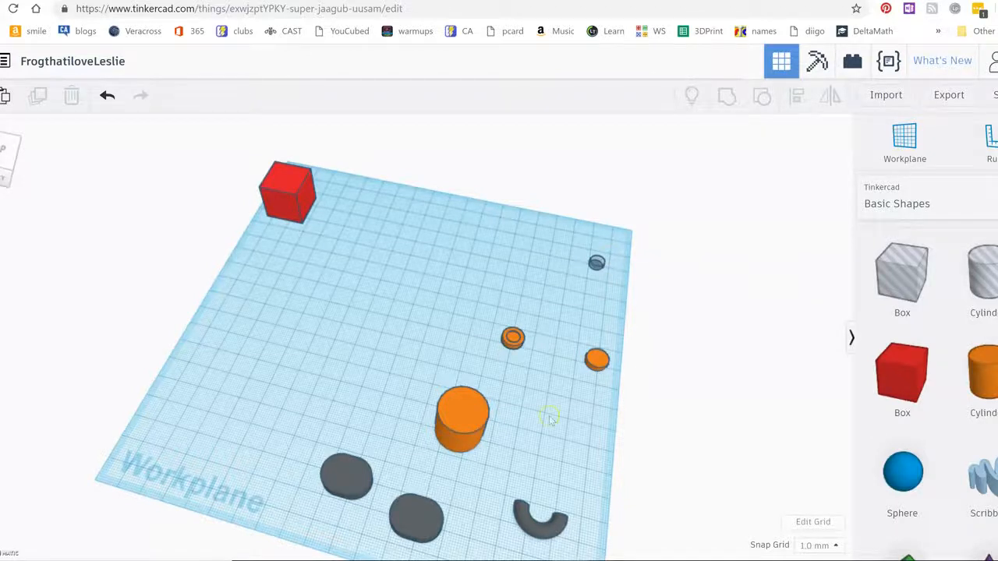
Delete the leftover hole disc and uncut small orange disc, and paste a copy of the recessed disc
drag(575, 240, 631, 445)
key(Delete)
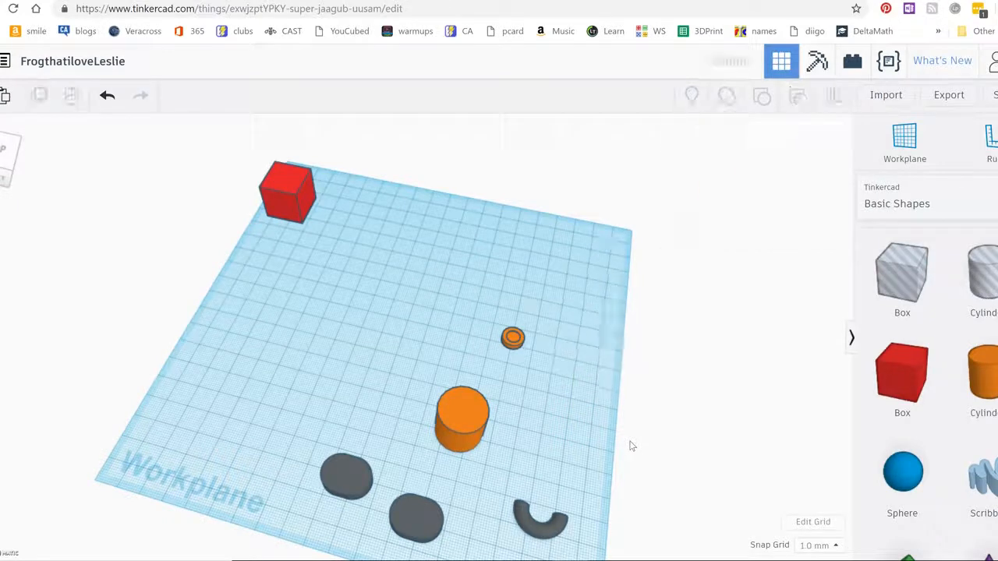
drag(496, 318, 538, 372)
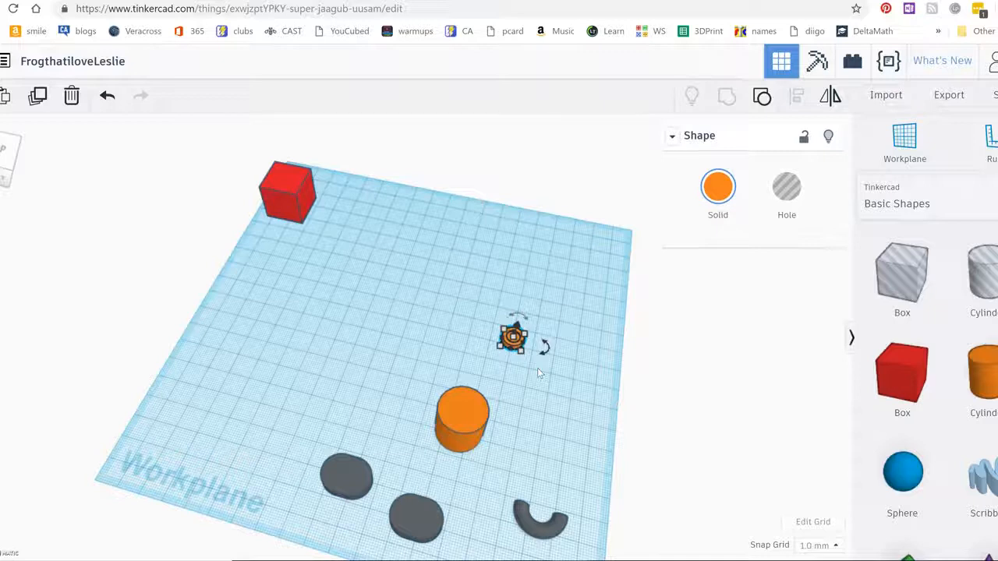
key(ctrl+v)
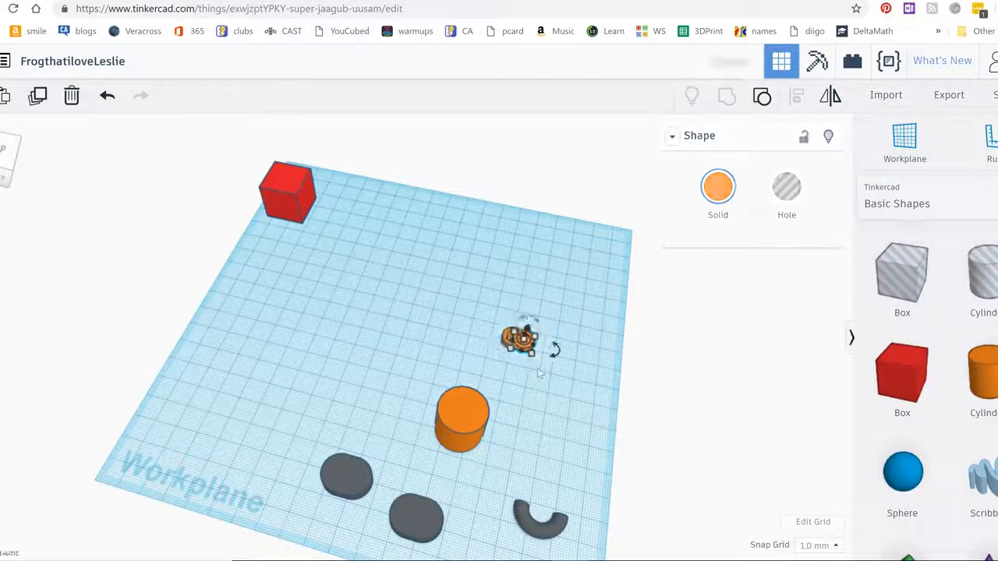
Move the copied recessed disc clear of the original, keeping its size, so the two stand side by side
drag(534, 341, 557, 347)
key(ctrl+z)
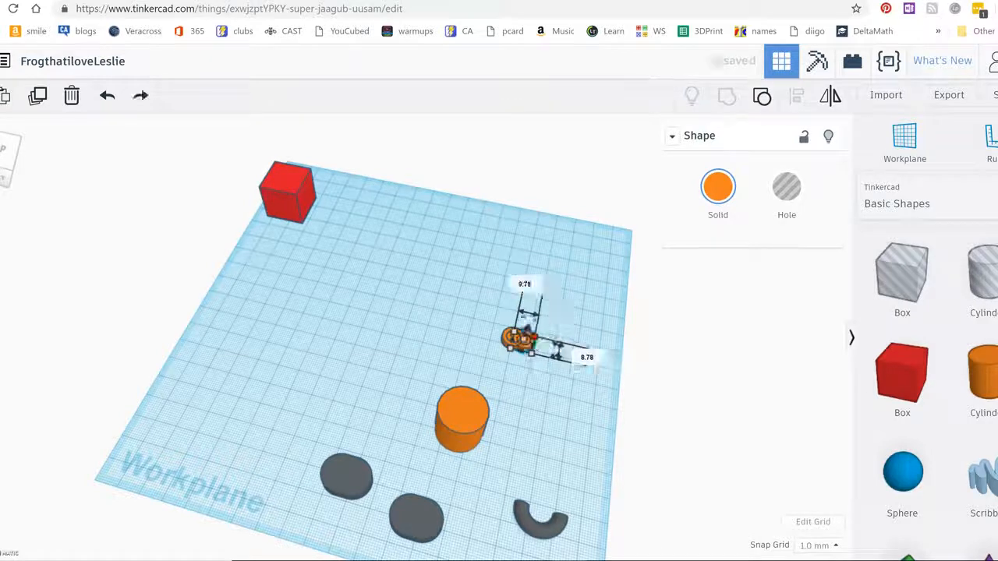
click(546, 403)
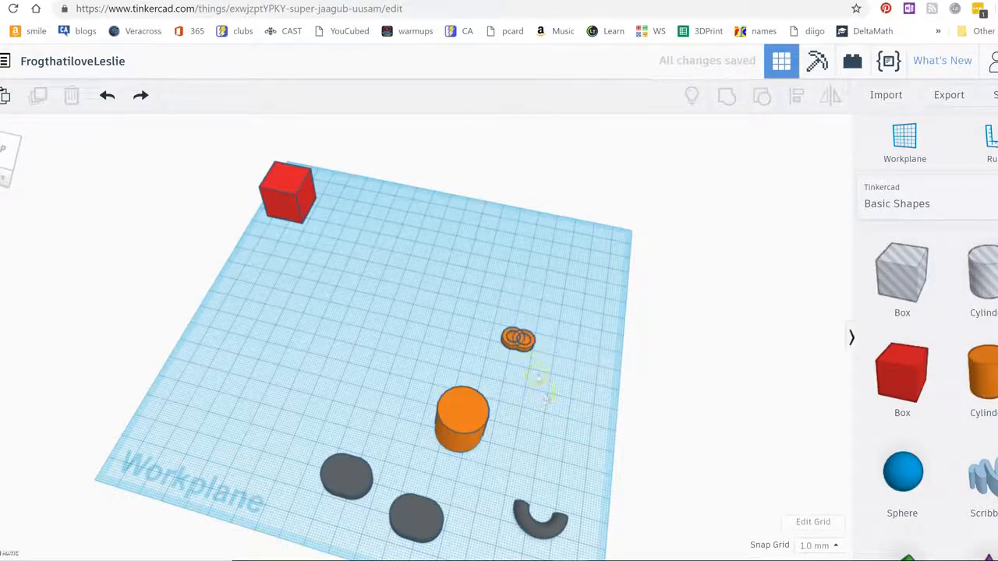
drag(529, 345, 570, 353)
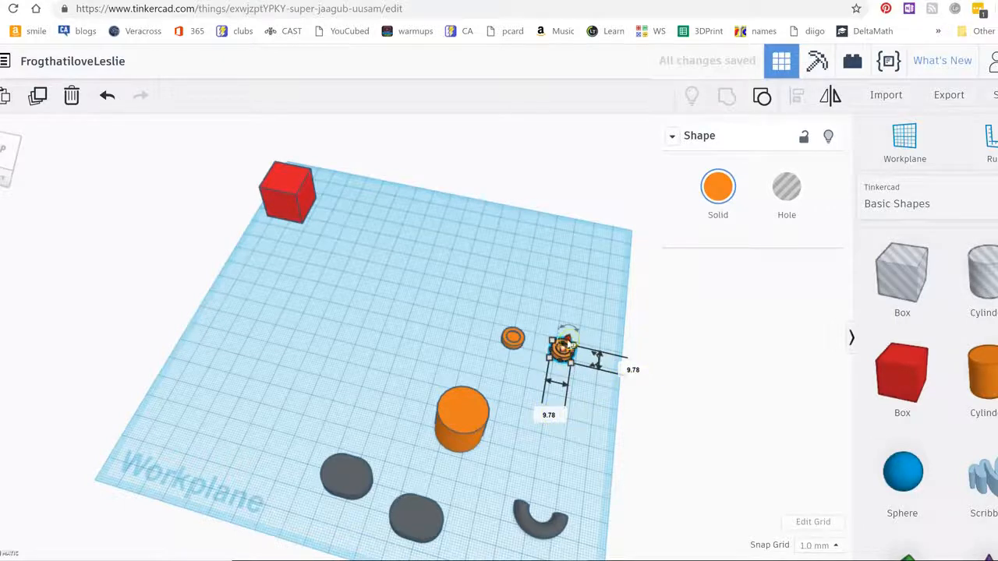
click(608, 428)
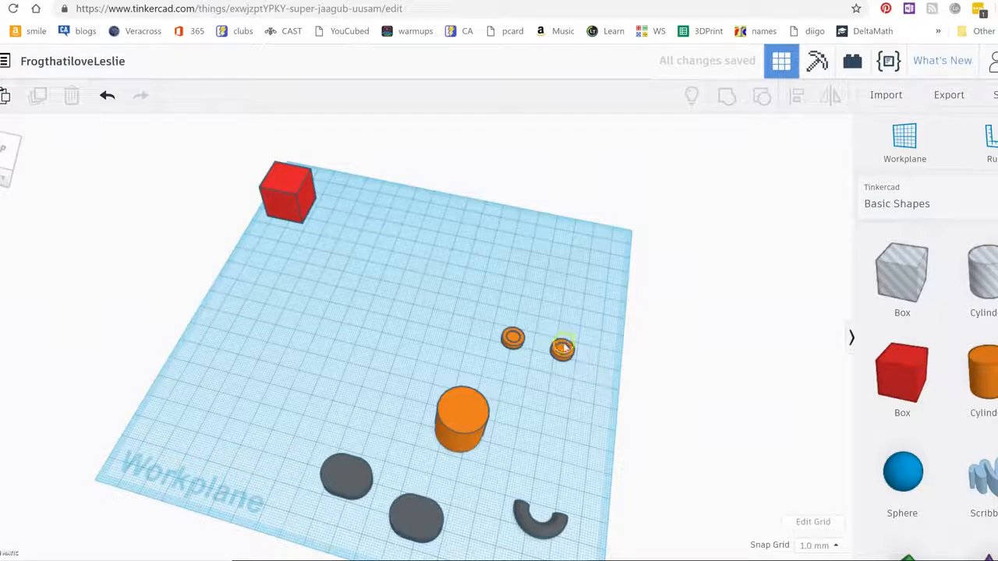
mouse_move(565, 348)
mouse_down()
mouse_move(571, 311)
mouse_move(569, 353)
mouse_up()
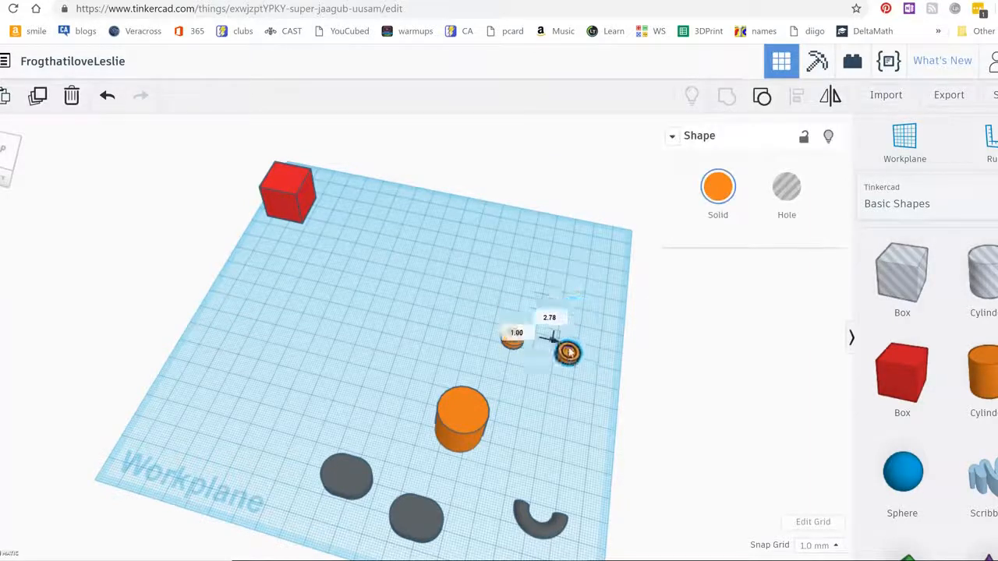
click(582, 420)
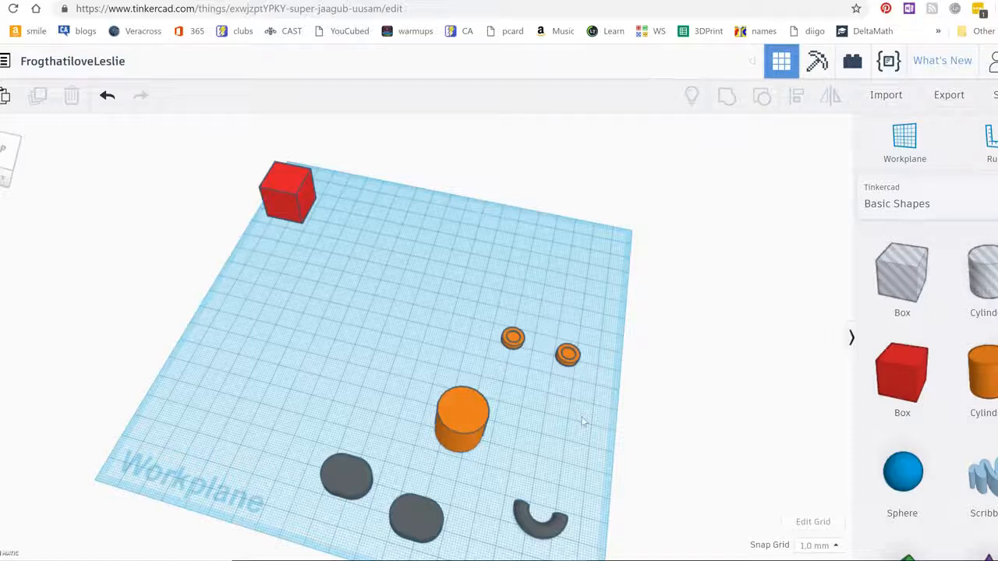
Move the large orange cylinder away from the capsules, set its base length to 18.9 mm and reduce its width to match
click(519, 413)
drag(434, 406, 317, 347)
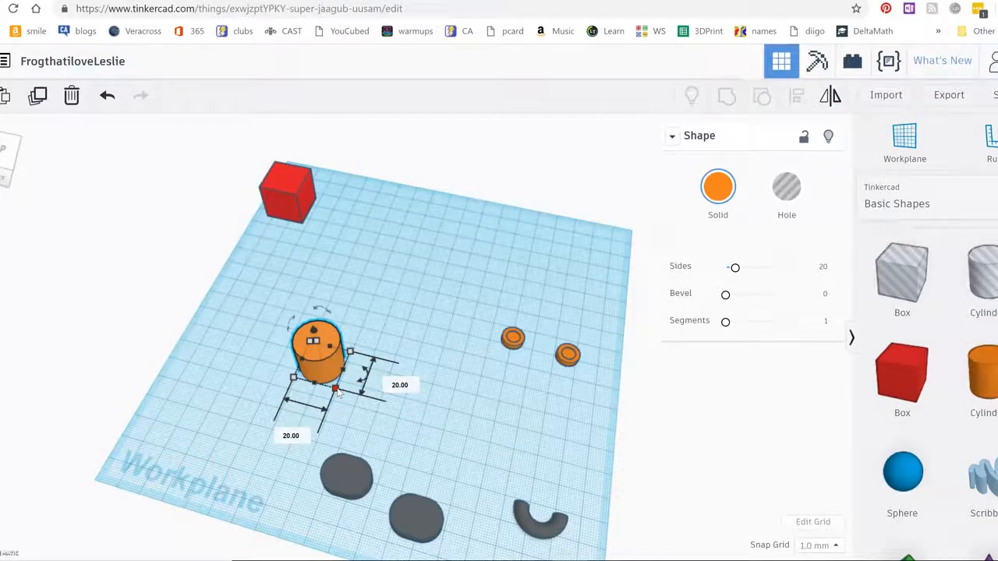
click(292, 436)
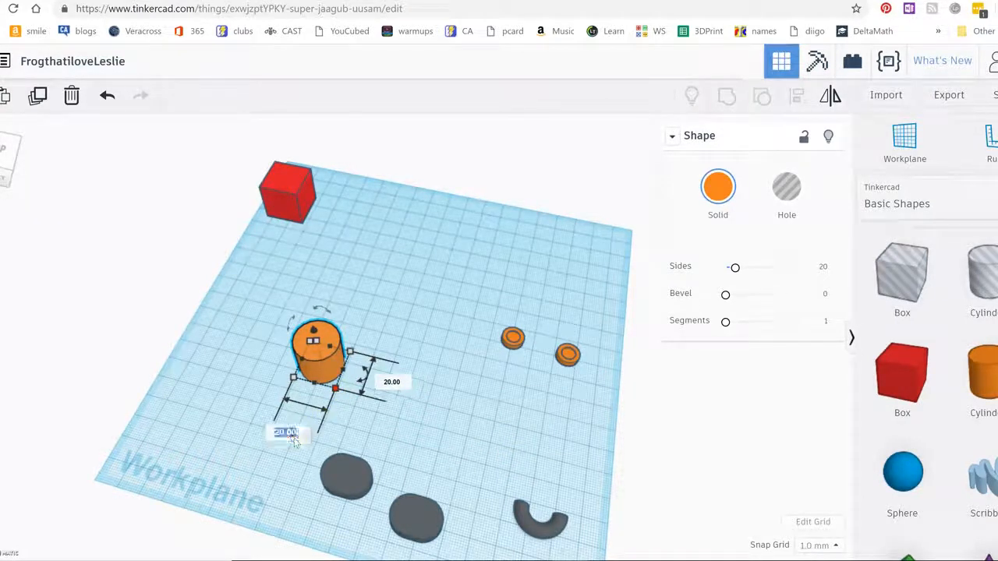
text(18.9)
click(387, 384)
text(18)
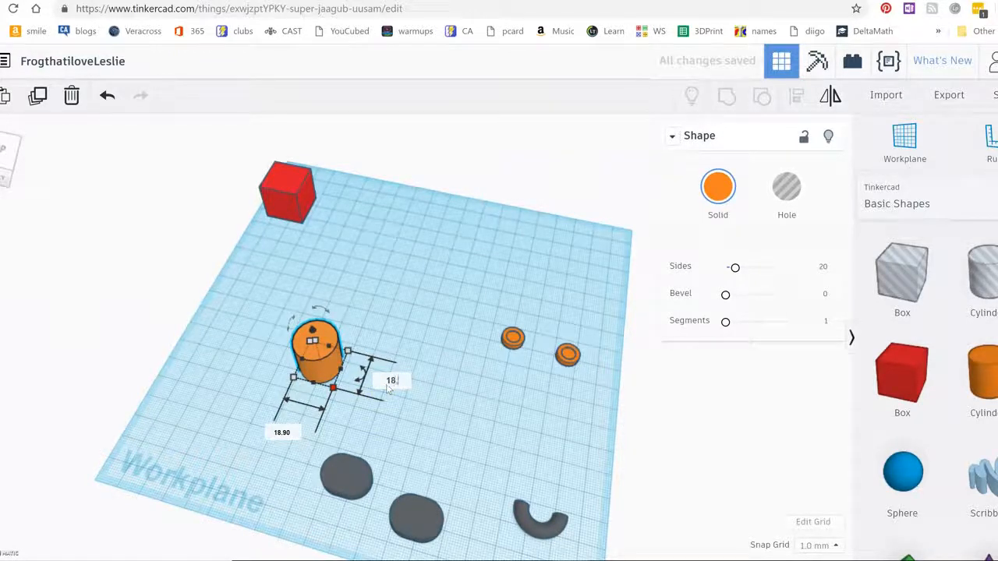
key(Return)
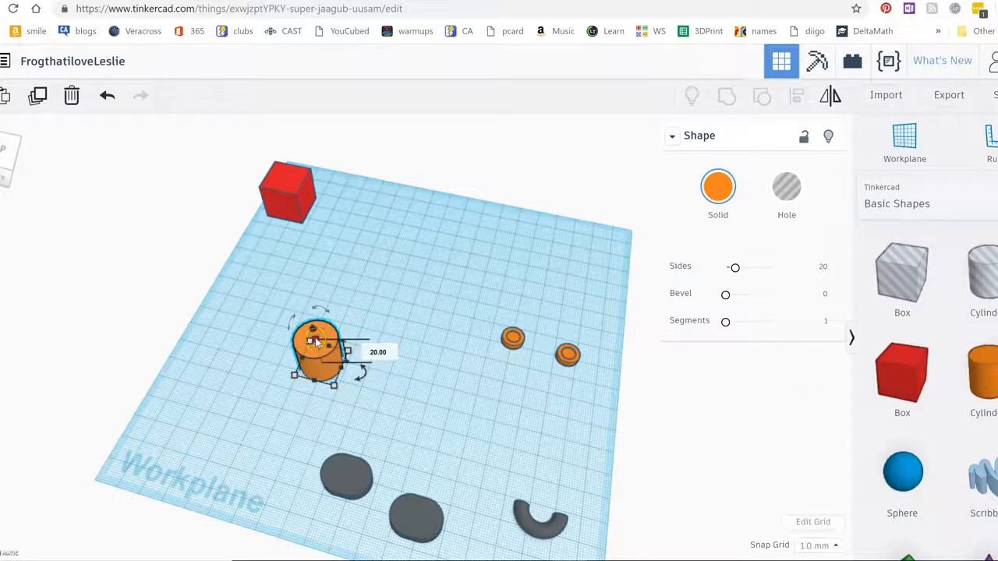
Set the large orange cylinder's height to 6.23 mm
click(369, 355)
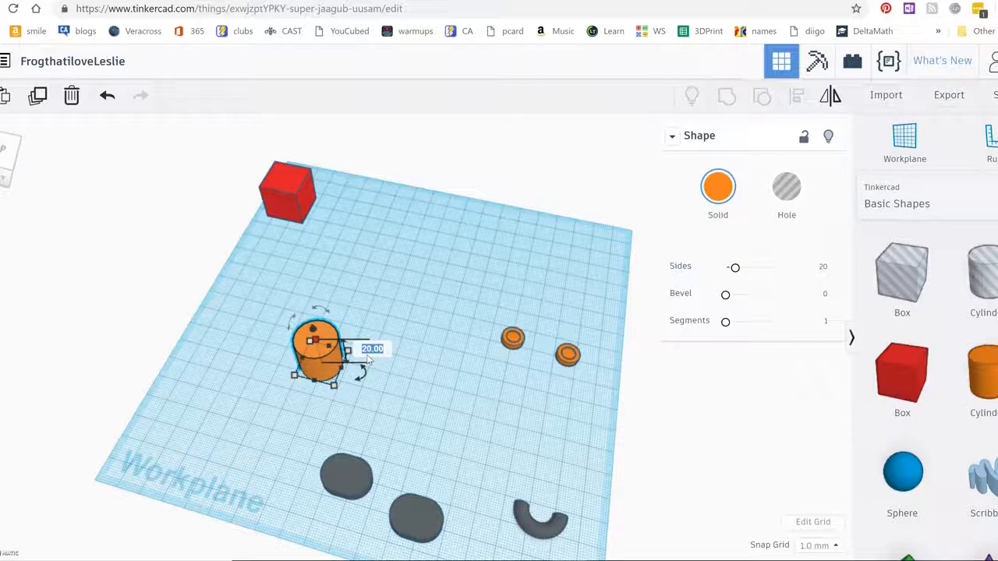
text(6.23)
key(Return)
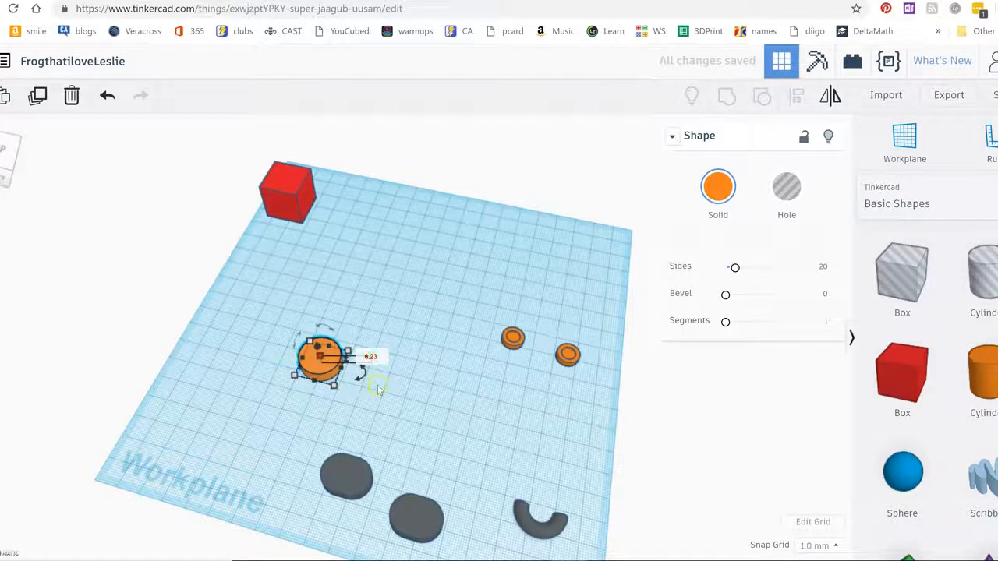
click(378, 388)
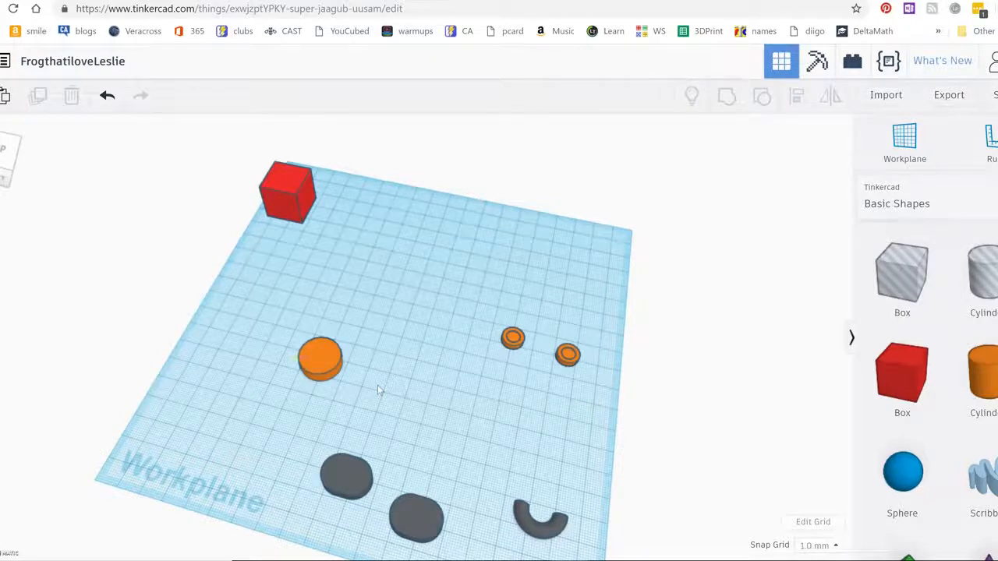
click(317, 369)
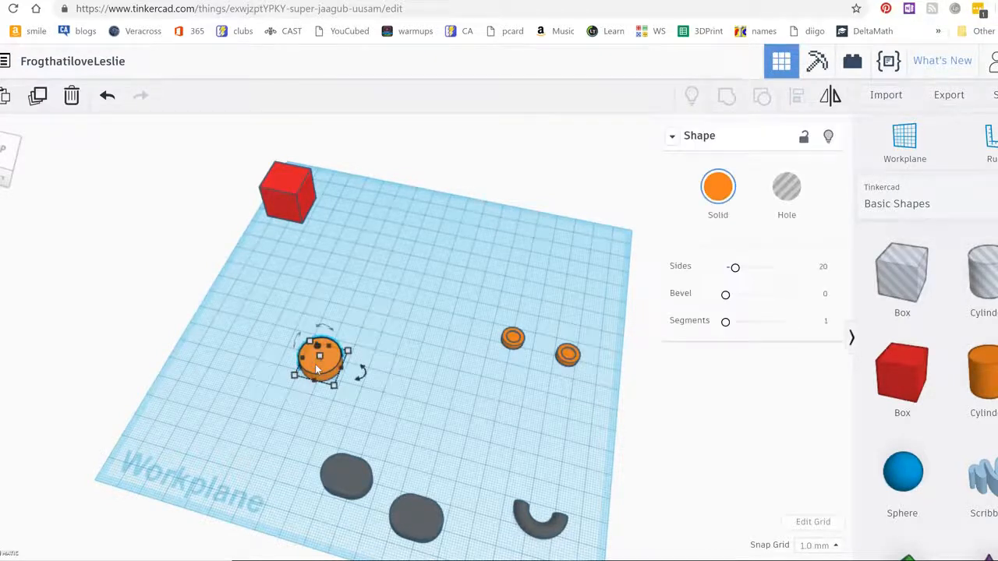
click(407, 411)
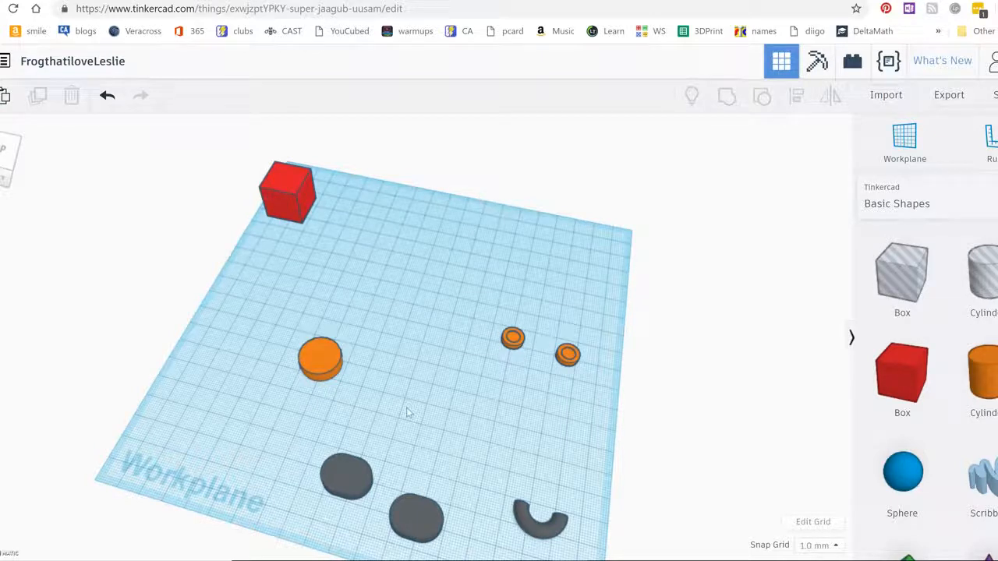
Duplicate the large orange disc and arrange the two discs side by side, slightly overlapping, near the workplane's center as the frog's head
click(319, 356)
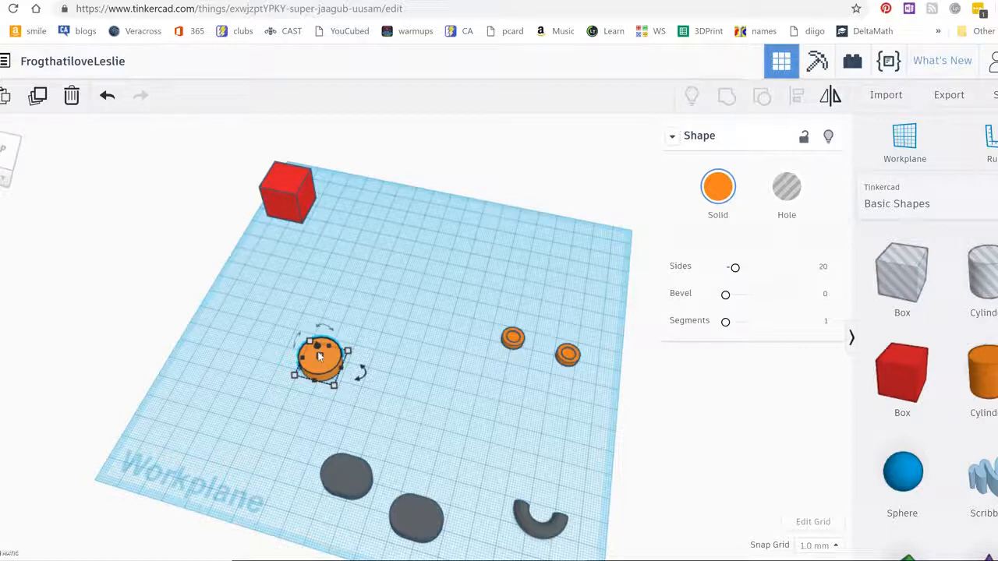
key(ctrl+v)
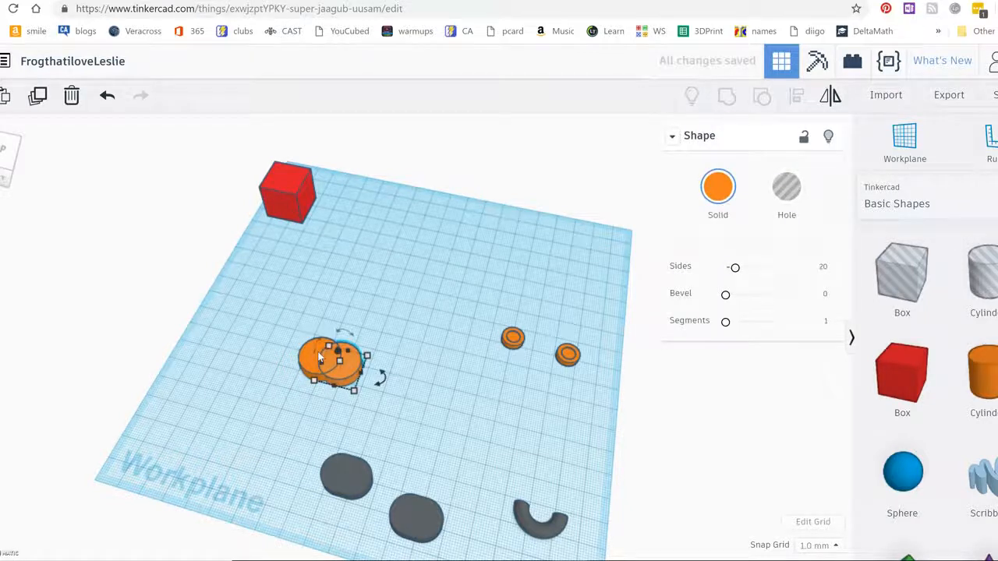
click(410, 381)
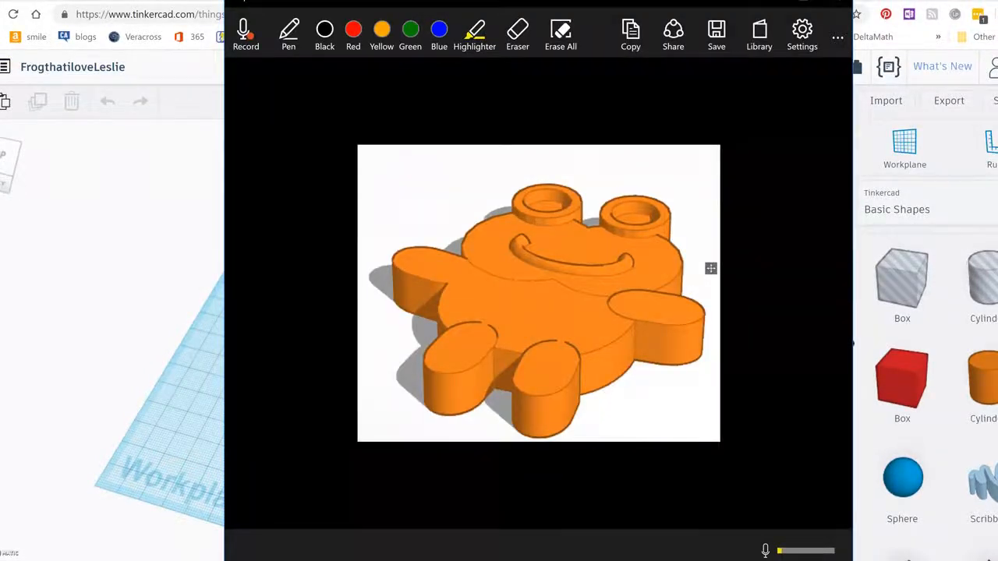
click(92, 195)
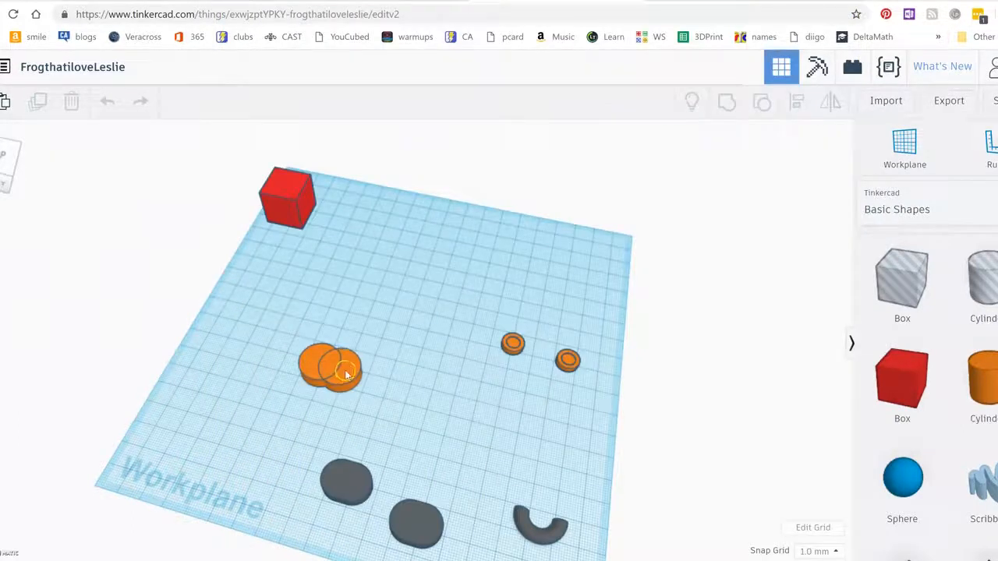
drag(348, 362, 387, 322)
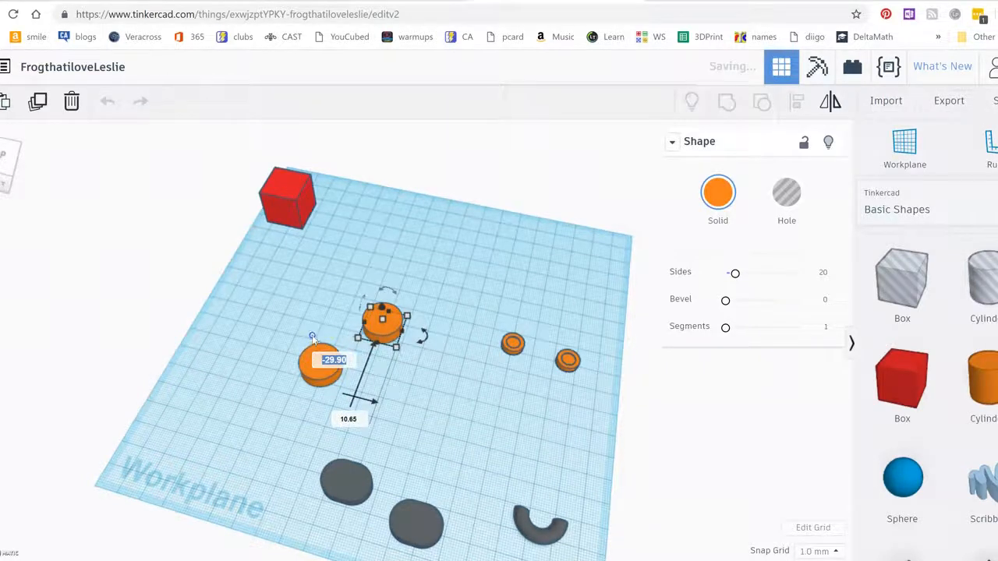
click(326, 361)
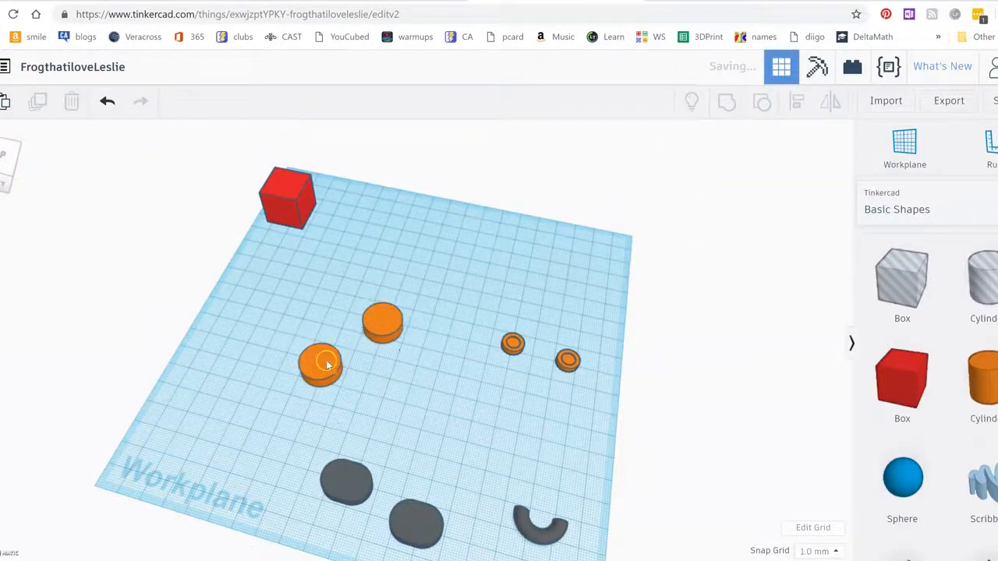
drag(326, 360, 365, 311)
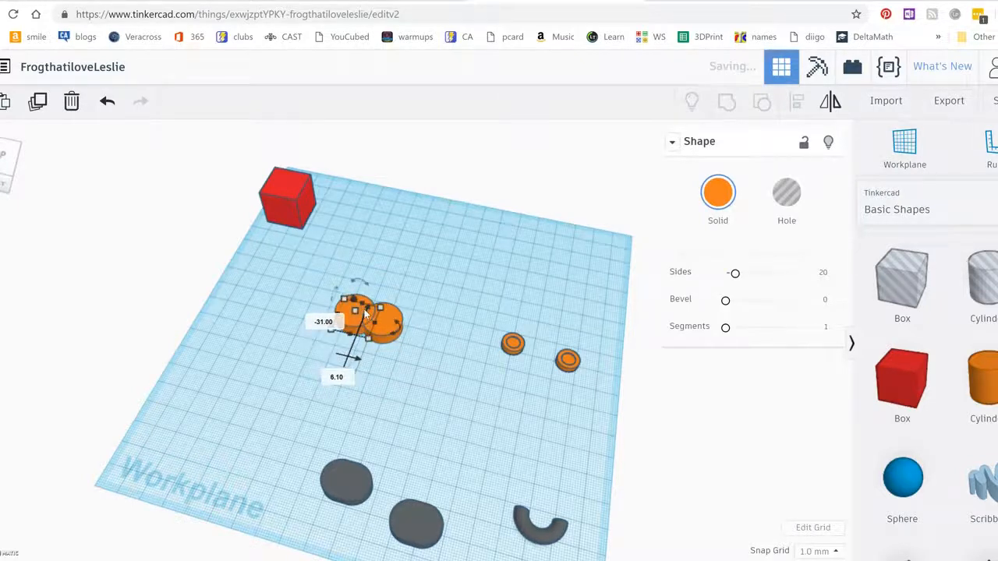
Place the two recessed discs against the back edges of the overlapping head discs as eyes, one on each
drag(514, 348, 367, 294)
drag(570, 367, 397, 305)
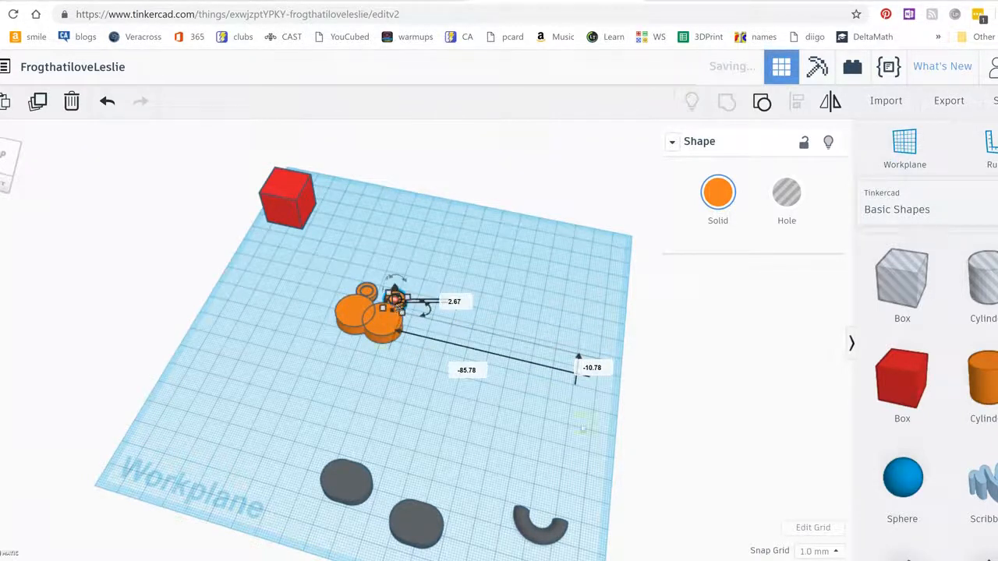
click(637, 400)
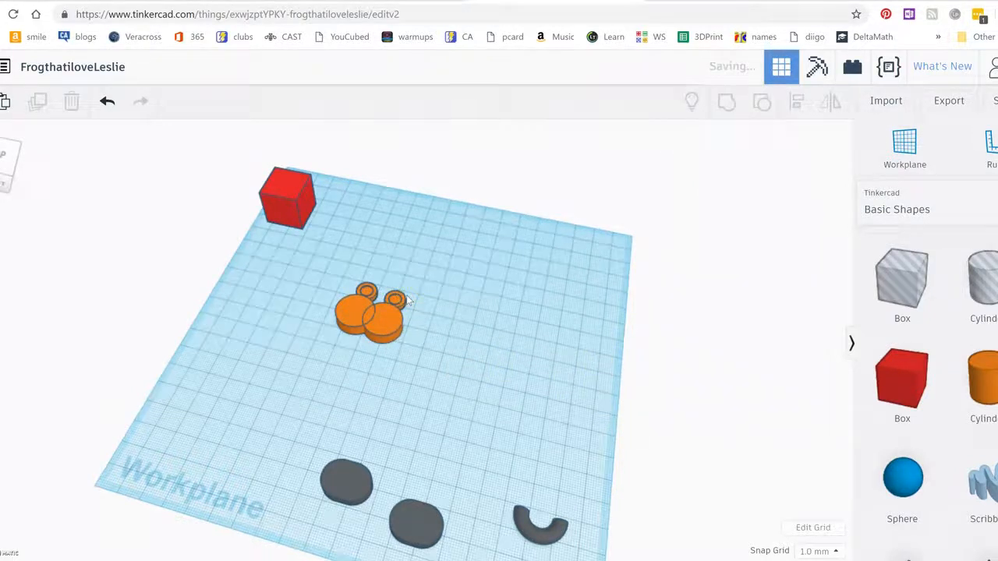
Resize the dark capsule nearer the Workplane label to 26.41 mm long and 23.72 mm wide
click(344, 486)
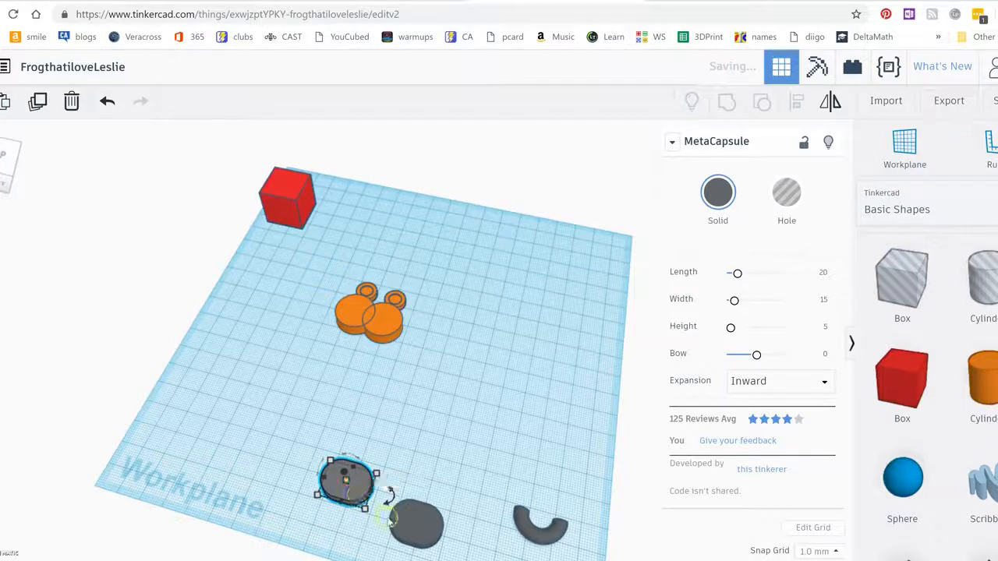
click(367, 509)
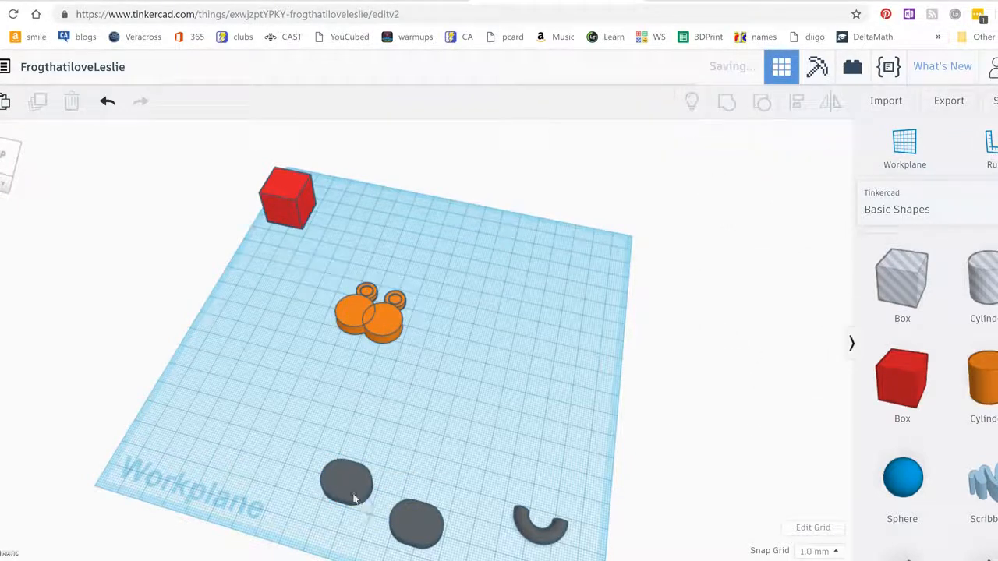
click(357, 496)
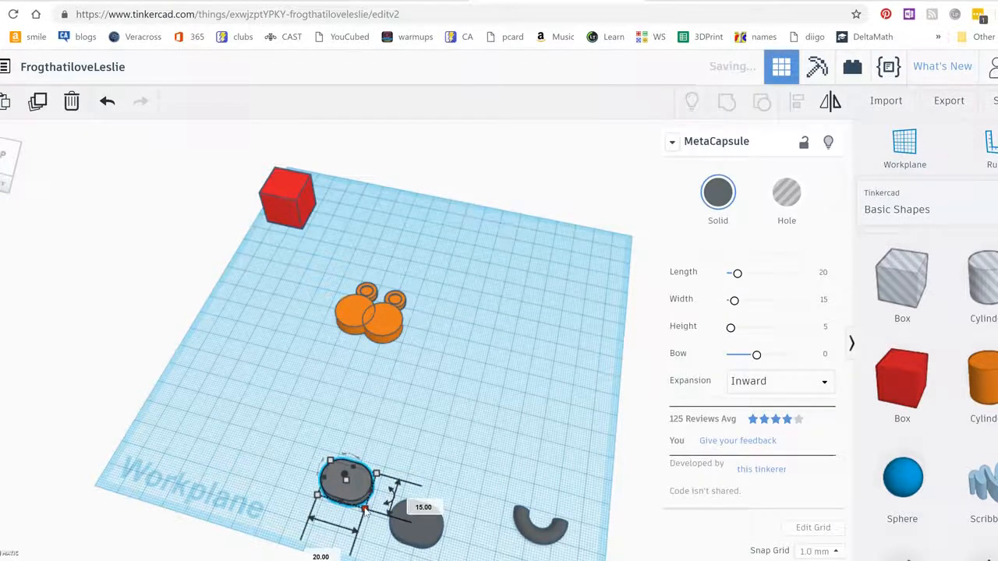
click(328, 554)
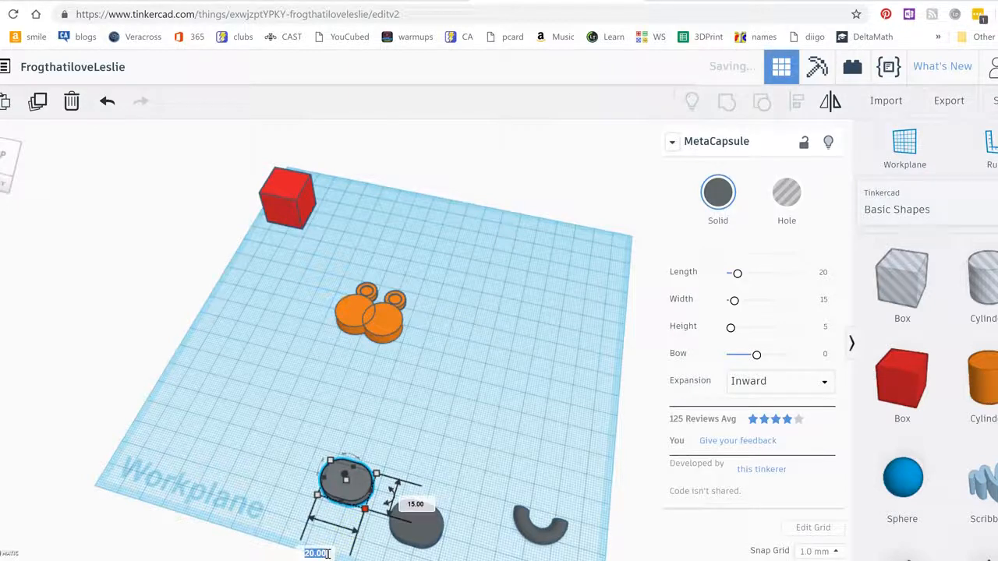
text(26.41)
key(Return)
click(429, 509)
text(23.7)
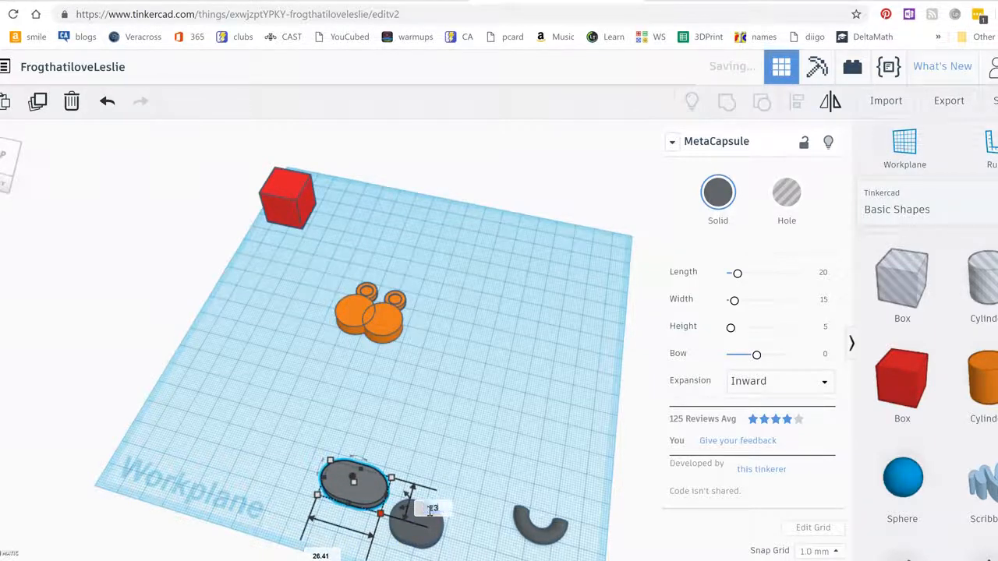
text(2)
key(Return)
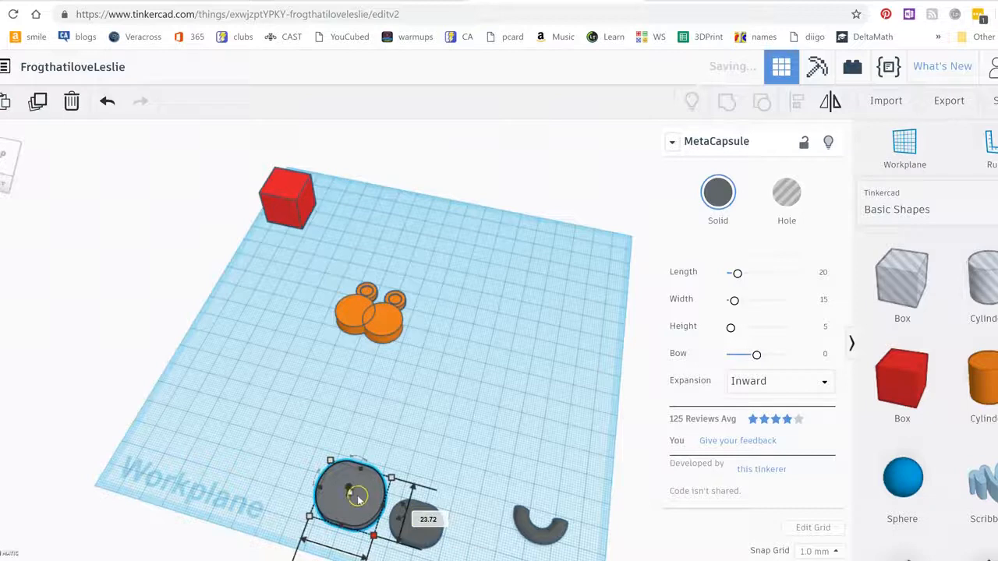
Set the enlarged capsule's height to 6.23 mm
drag(349, 492, 415, 499)
click(415, 499)
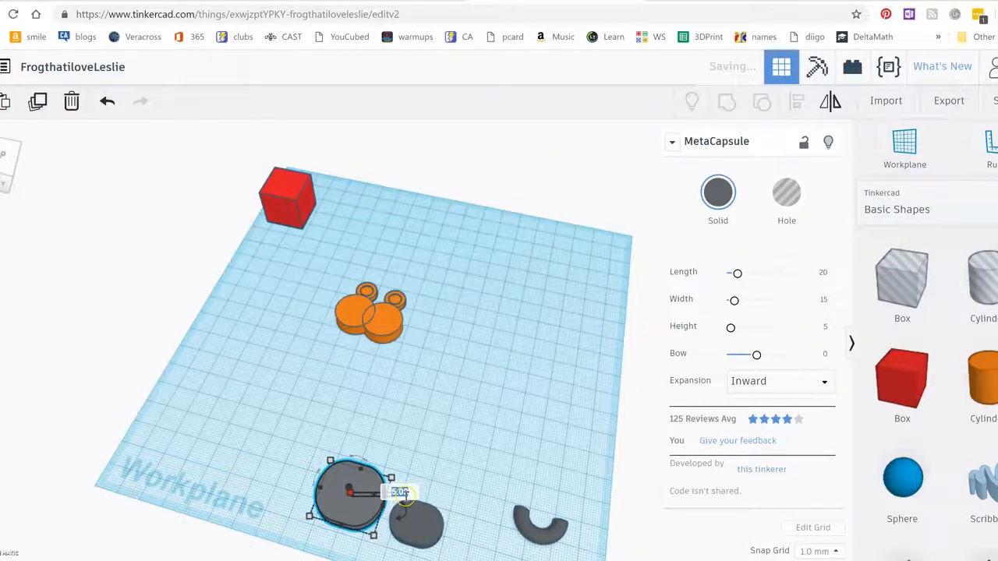
text(6.23)
key(Return)
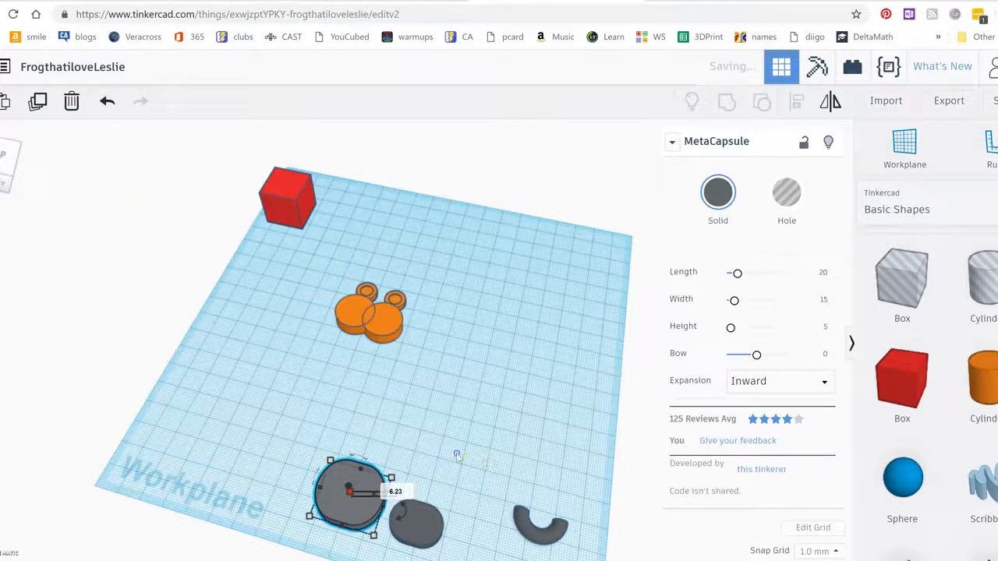
Move the enlarged capsule against the front of the orange head discs, overlapping them, as the frog's body
click(459, 457)
drag(337, 494, 345, 337)
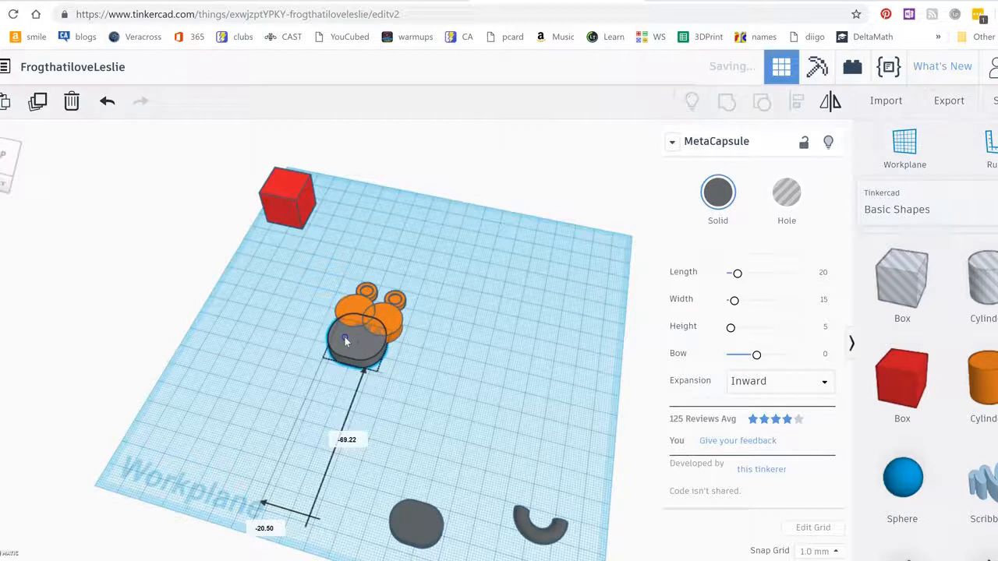
click(443, 418)
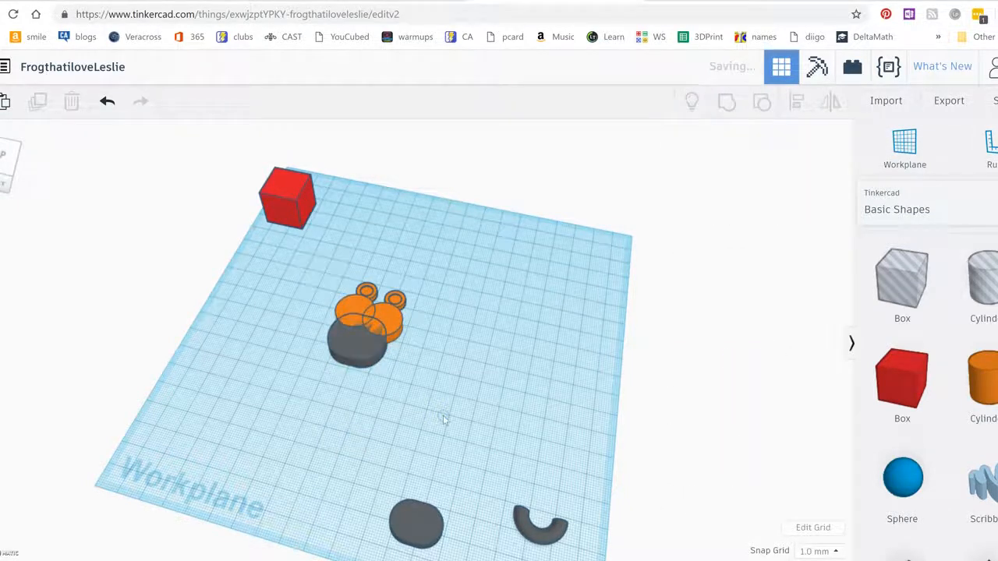
Move the remaining capsule closer to the frog and resize it to 12.79 mm long and 7.63 mm wide
drag(417, 503, 437, 434)
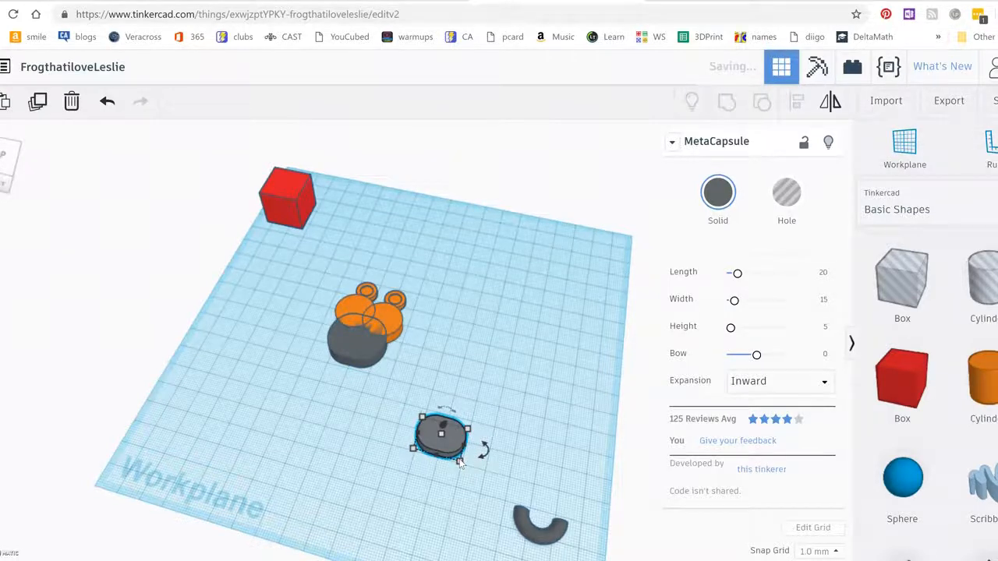
click(460, 461)
click(422, 507)
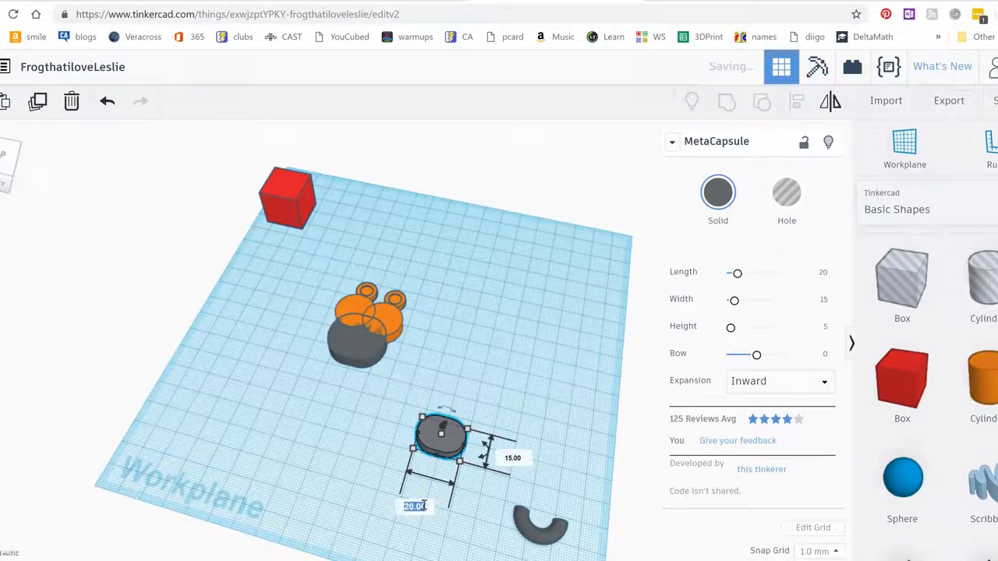
text(12)
text(.)
text(75)
key(Return)
click(499, 452)
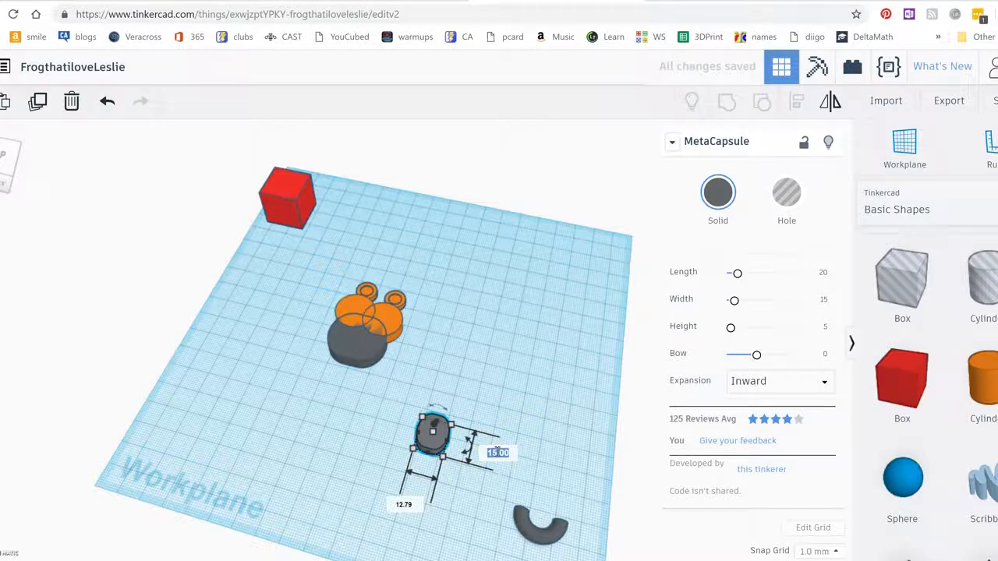
text(1.53)
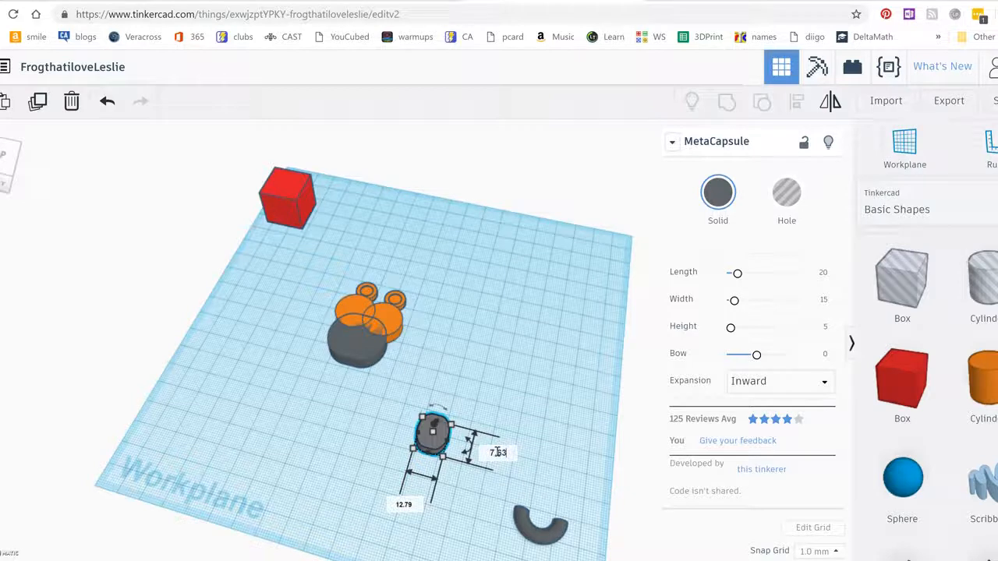
key(Return)
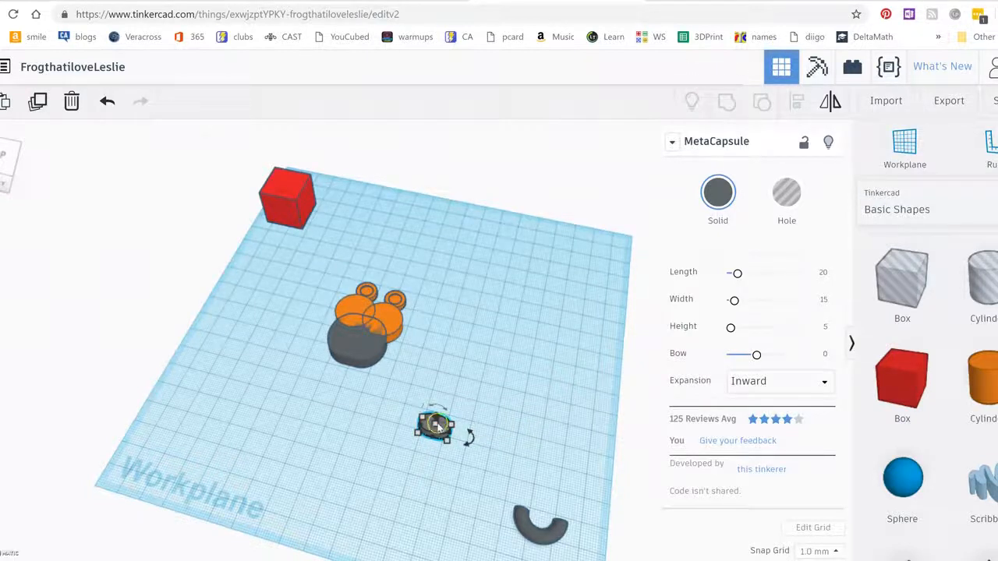
Set the small capsule's height to 6.46 mm
click(489, 427)
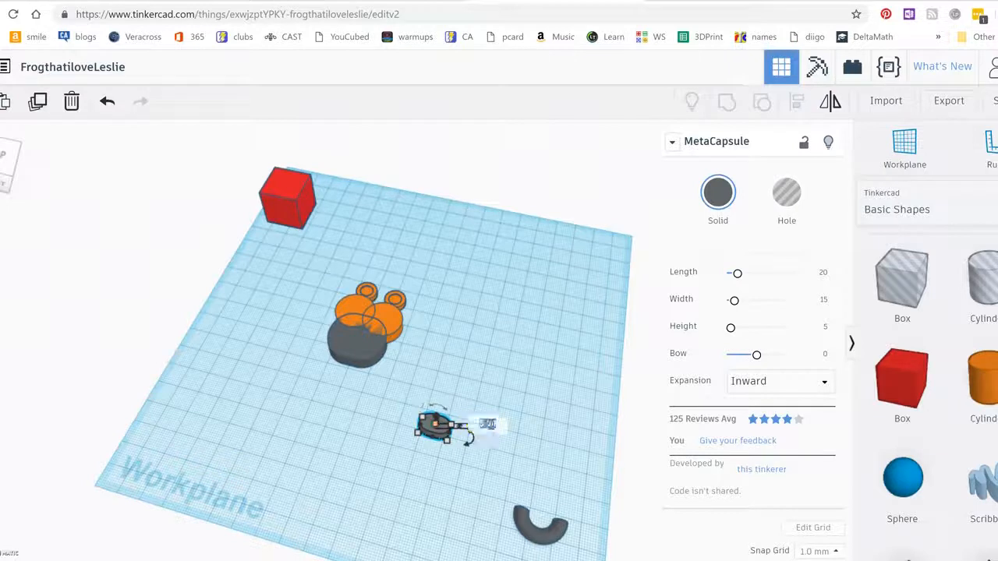
text(6)
text(.45)
key(Return)
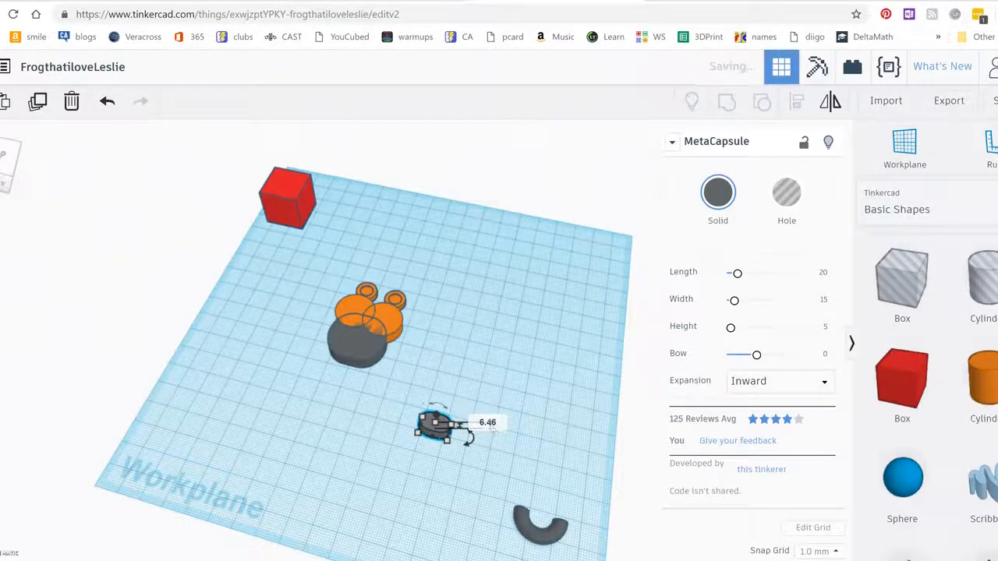
click(554, 427)
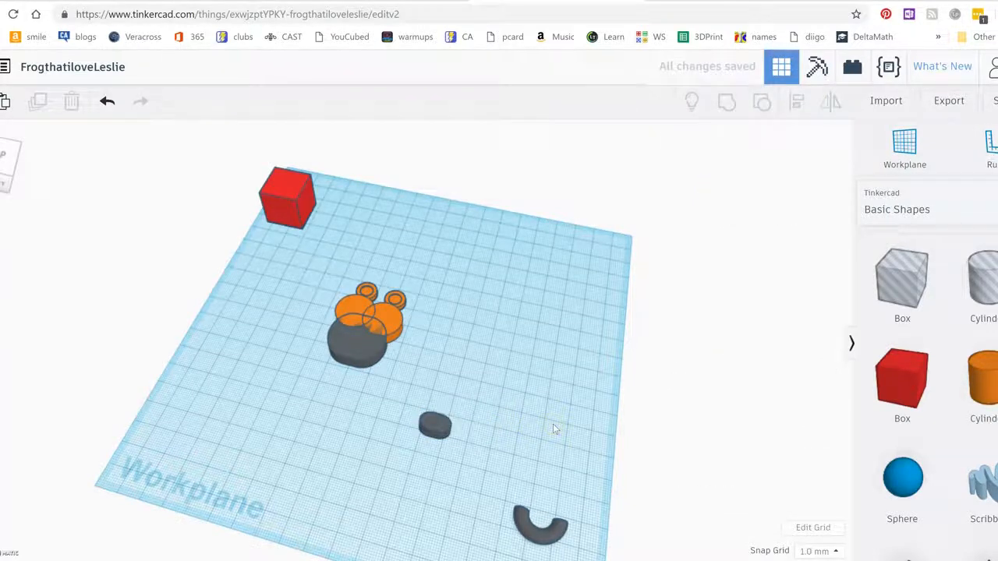
Rotate the small capsule -45 degrees on the workplane and place it at the body's front right corner as a leg
click(436, 428)
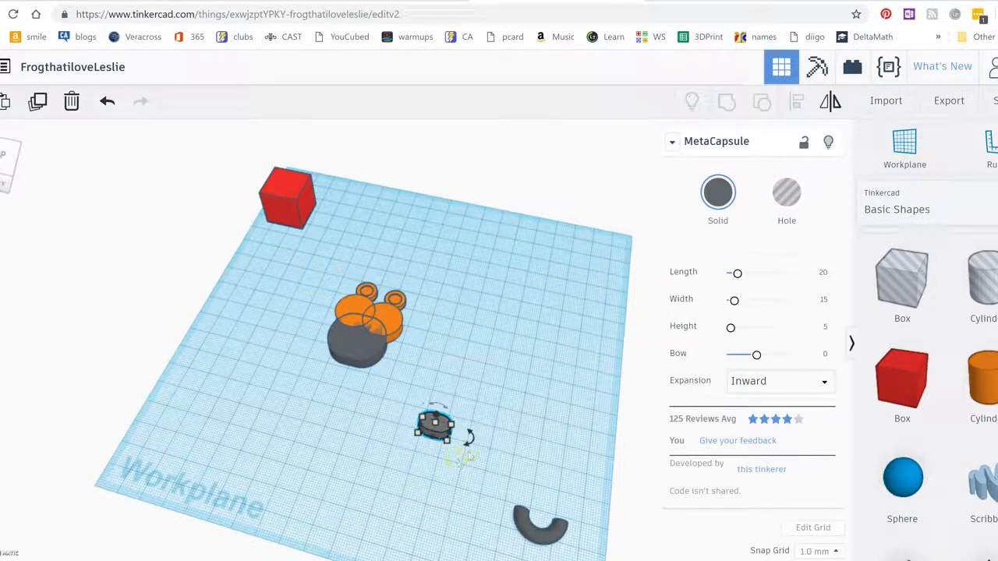
mouse_move(470, 440)
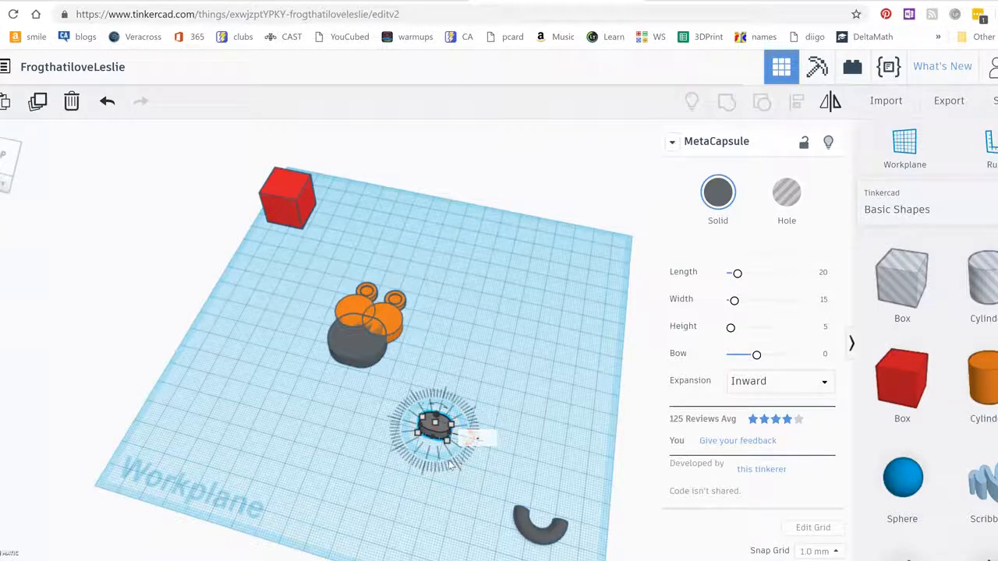
click(423, 417)
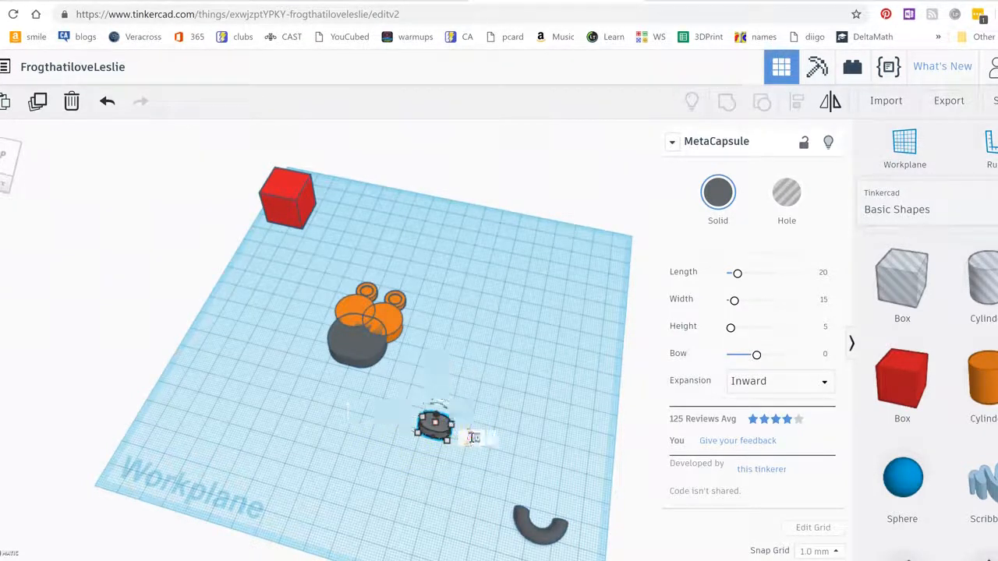
click(473, 438)
text(-45)
key(Return)
drag(436, 426, 375, 379)
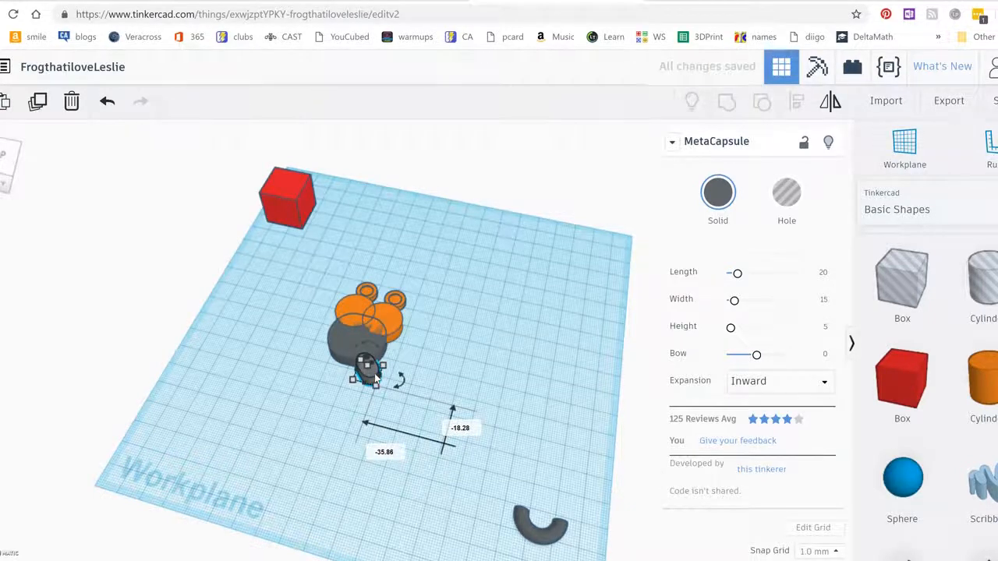
Duplicate the leg into the open area left of the body and rotate the copy 90 degrees on the workplane
drag(375, 378, 266, 356)
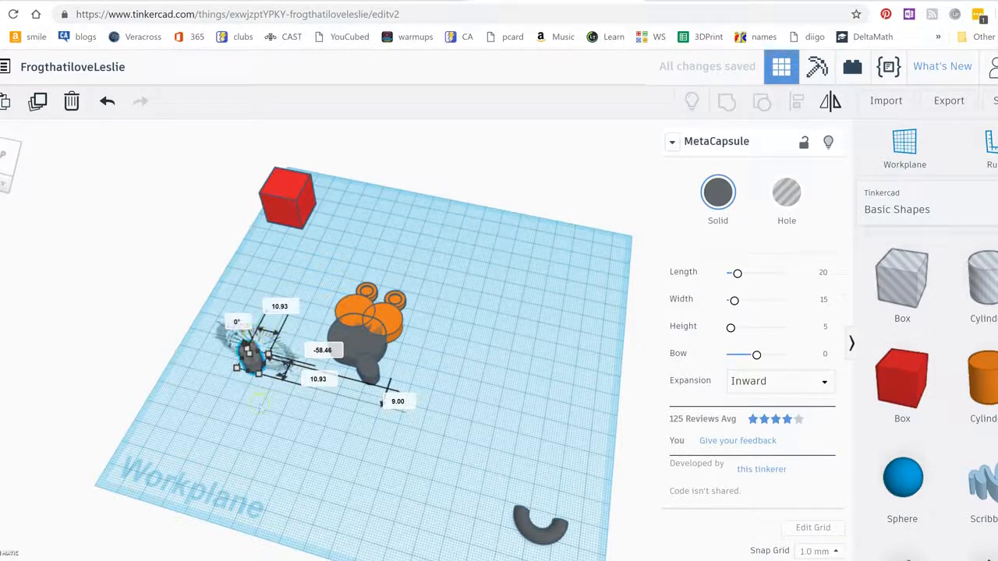
right_drag(257, 418, 277, 374)
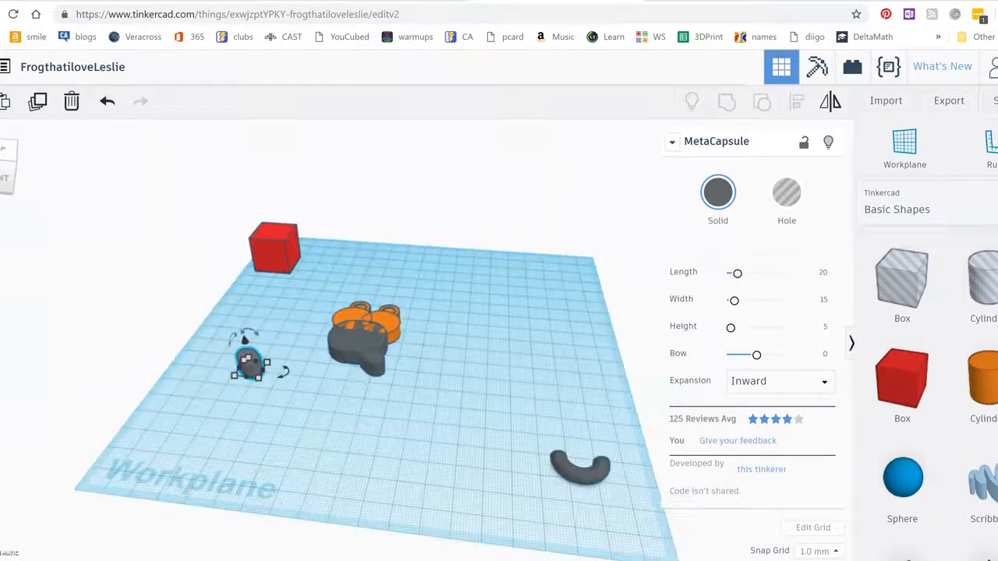
drag(282, 372, 274, 383)
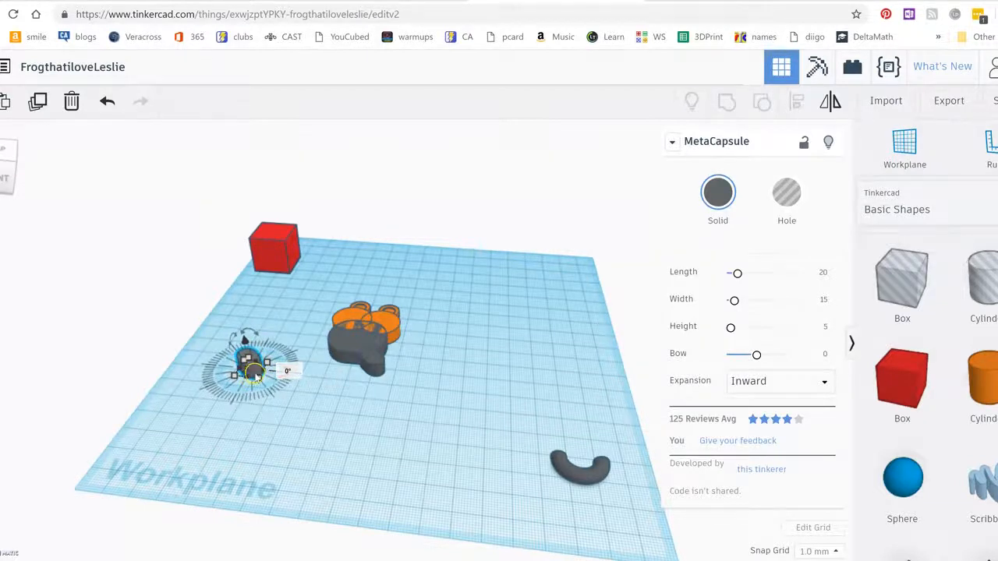
drag(251, 374, 253, 368)
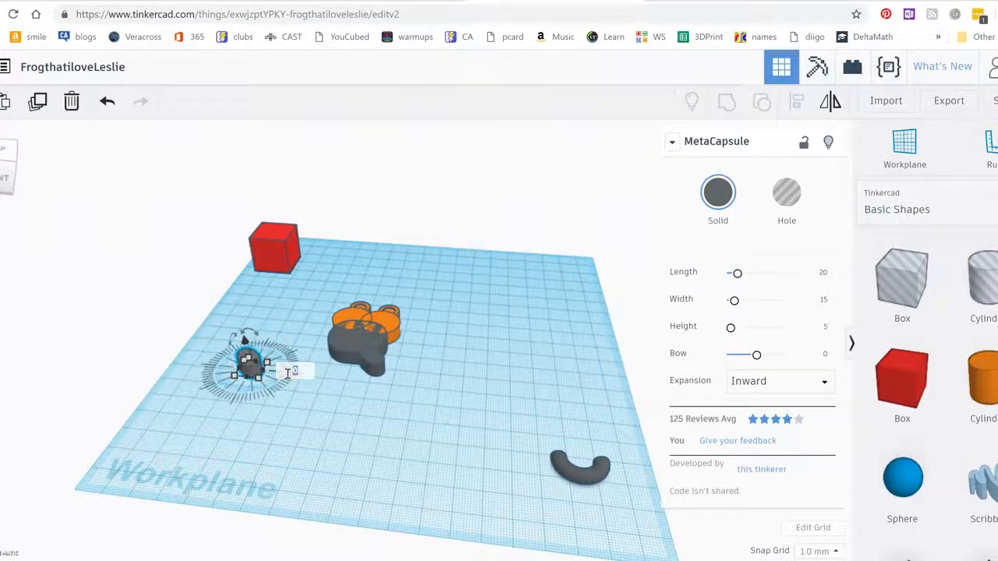
click(292, 372)
text(90)
key(Return)
click(325, 415)
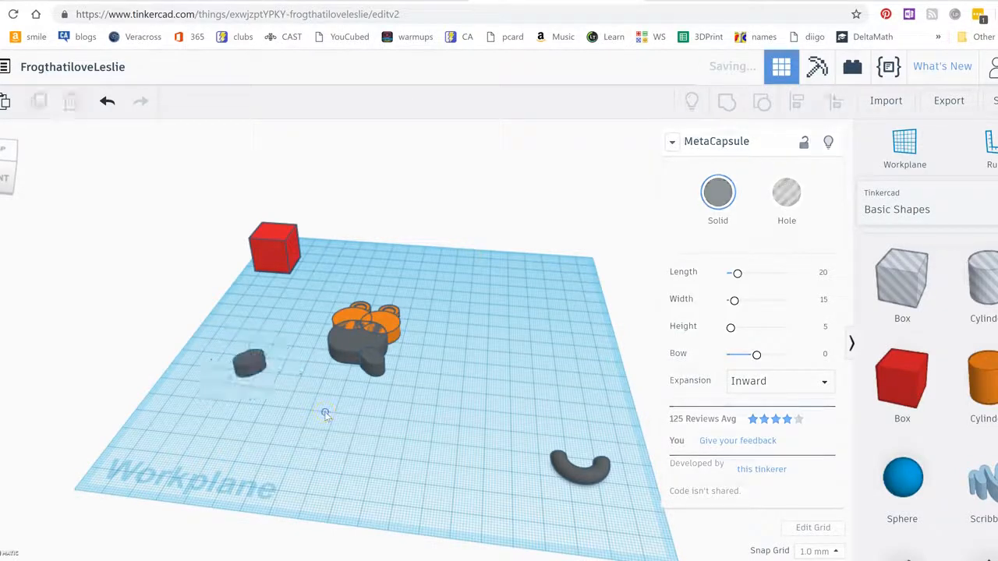
Place the rotated leg copy against the body's front left corner, opposite the first leg
drag(248, 352, 332, 348)
key(Down)
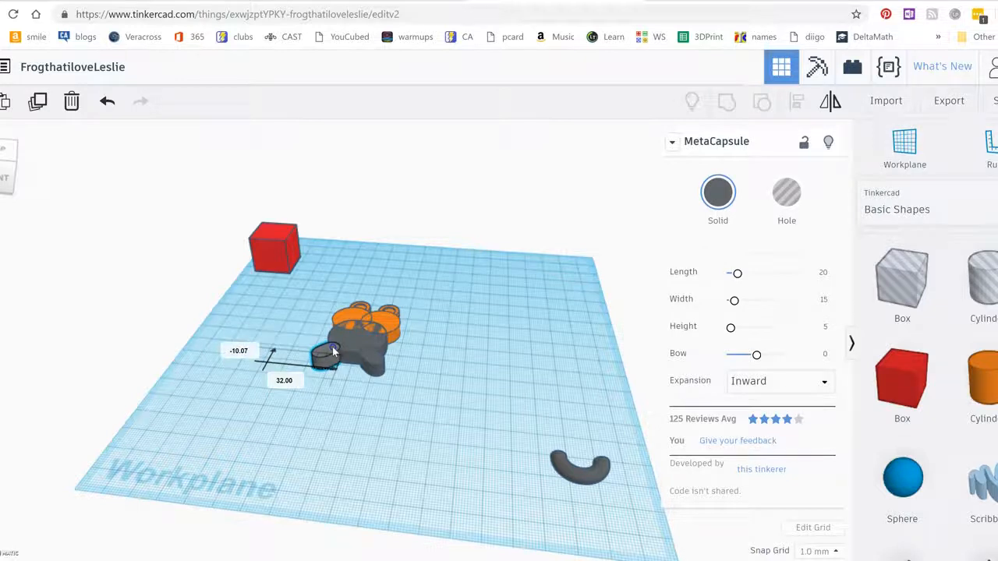
click(418, 415)
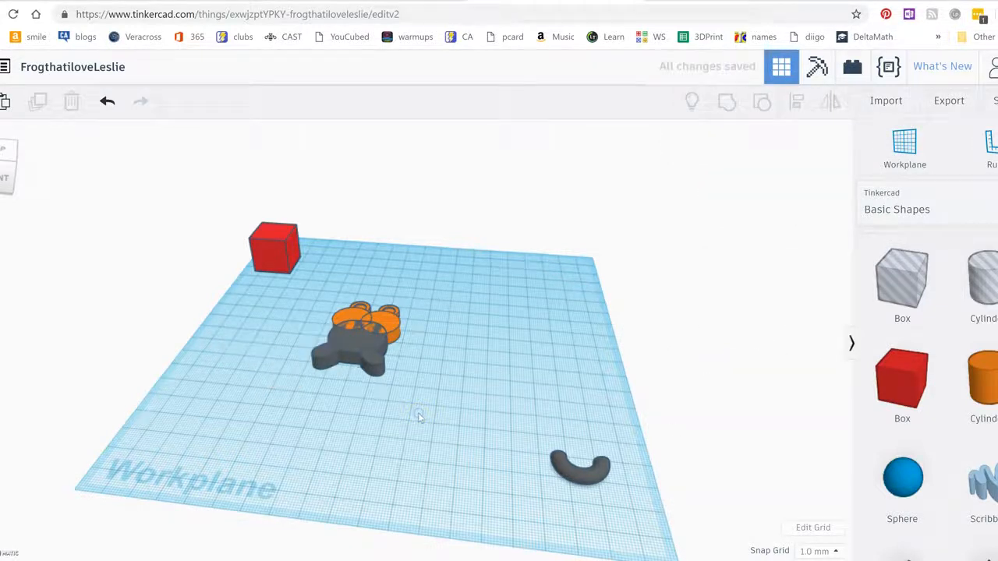
Duplicate the front left leg and place the copy against the body's right side, just below the head
right_drag(421, 405, 394, 479)
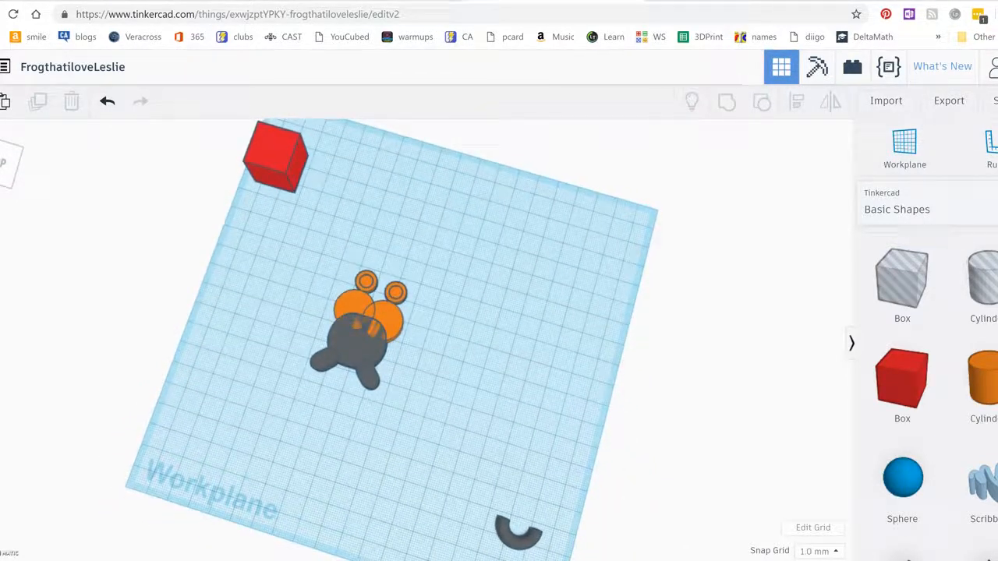
click(321, 365)
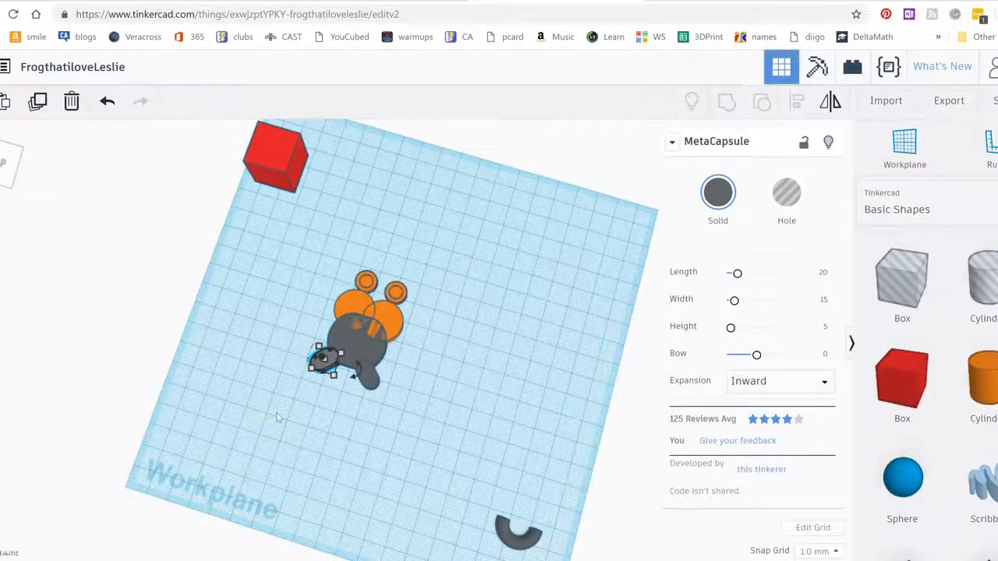
mouse_move(320, 361)
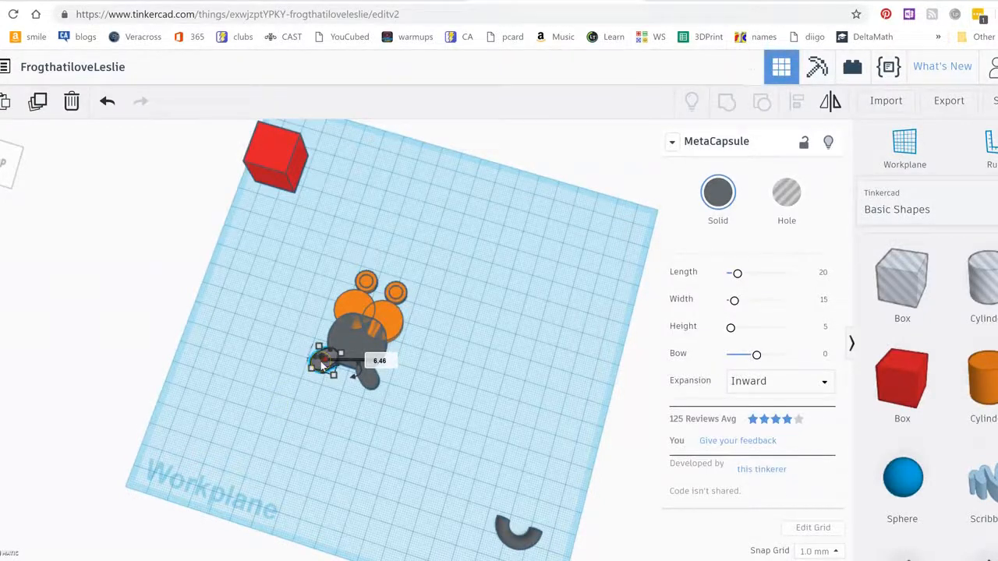
key(ctrl+d)
drag(320, 361, 405, 380)
key(ctrl+z)
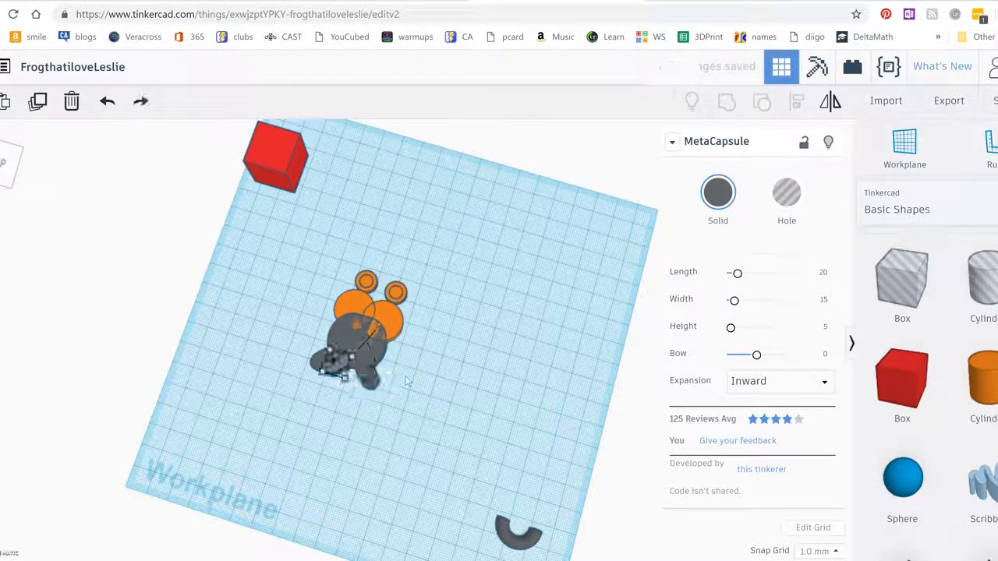
click(311, 448)
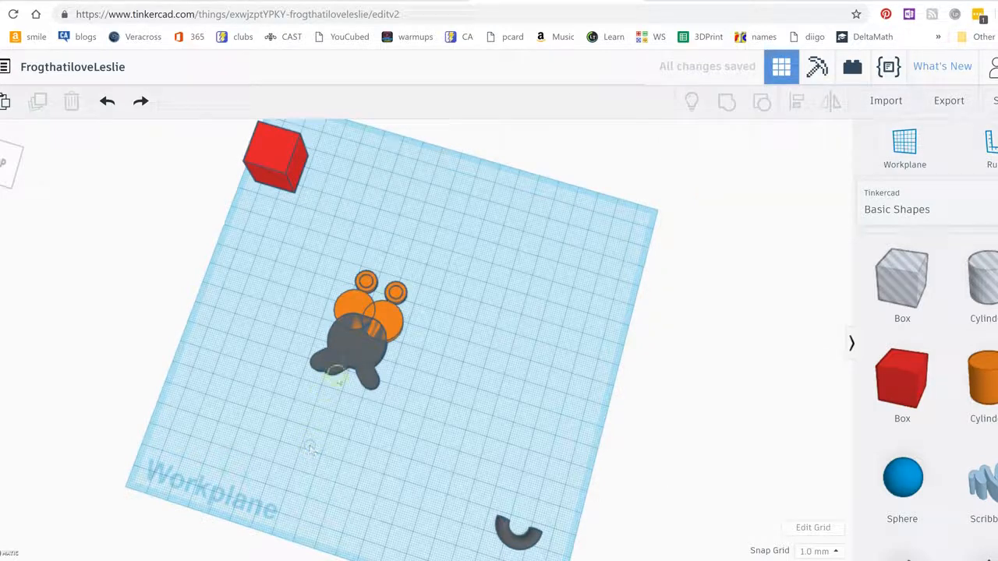
drag(337, 368, 391, 352)
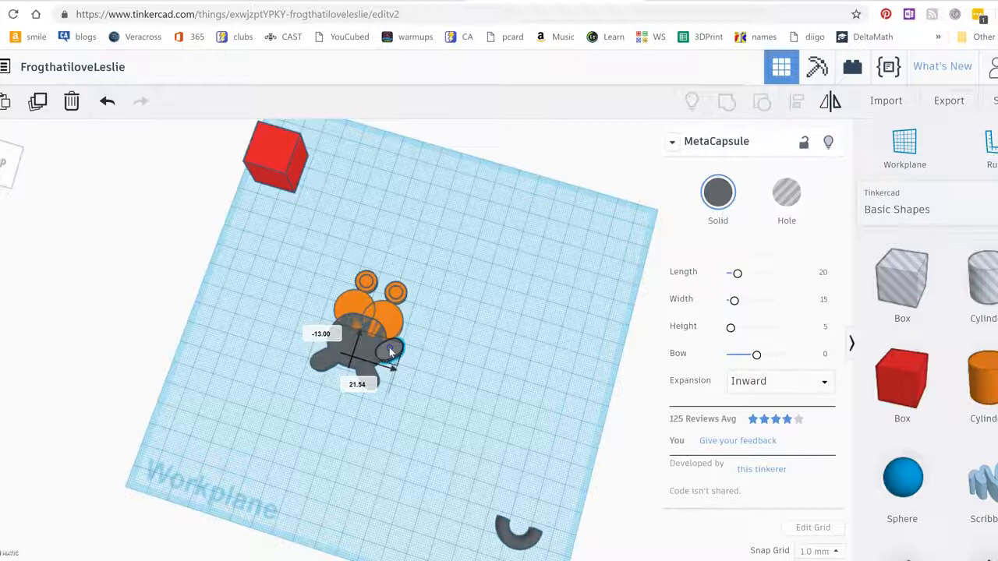
Try to rotate the new leg copy on the body's right side by -45 degrees
click(420, 364)
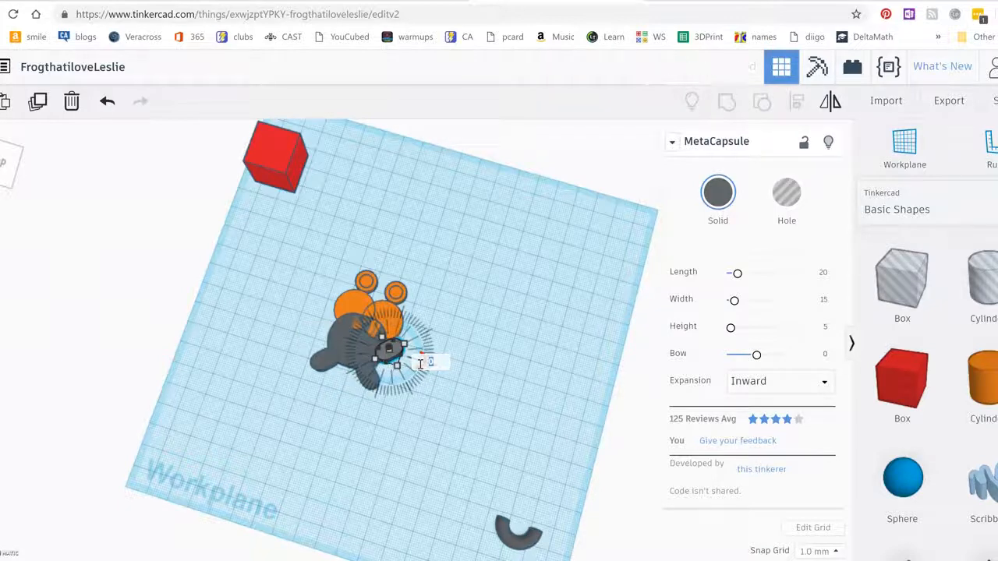
text(-45)
key(Return)
click(418, 389)
key(BackSpace)
key(BackSpace)
key(BackSpace)
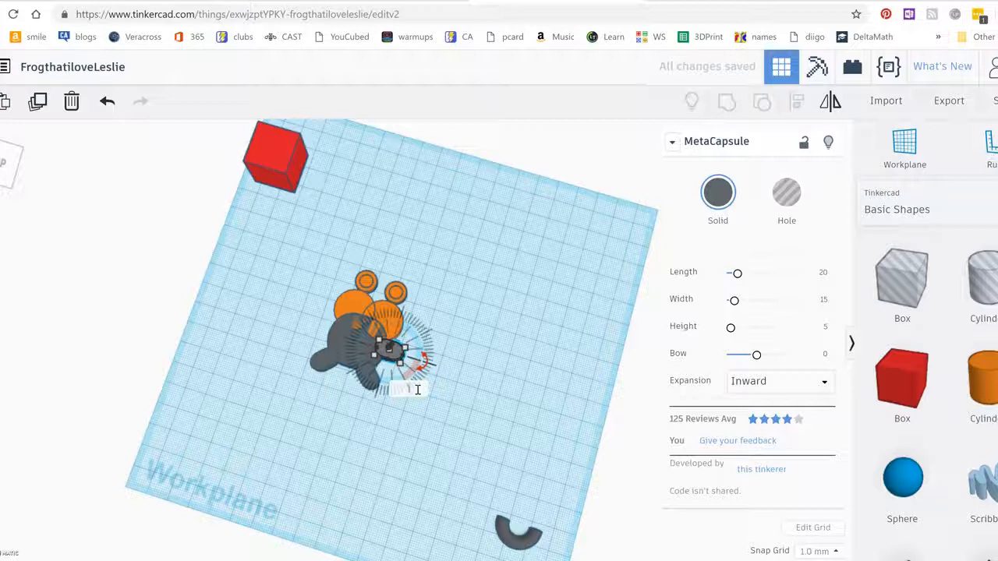
key(Return)
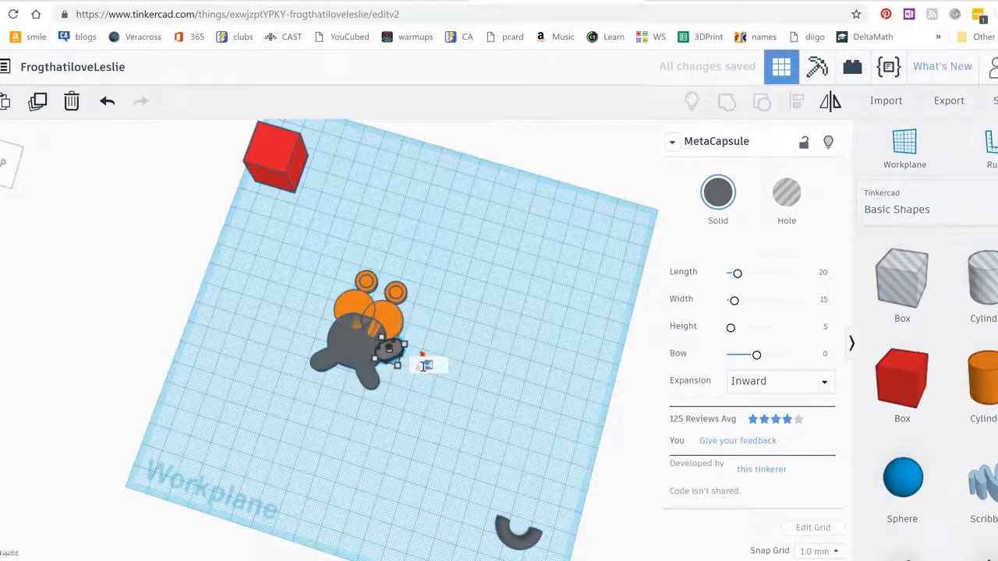
Set the rotation of the leg copy on the body's right side to -20 degrees
text(-2)
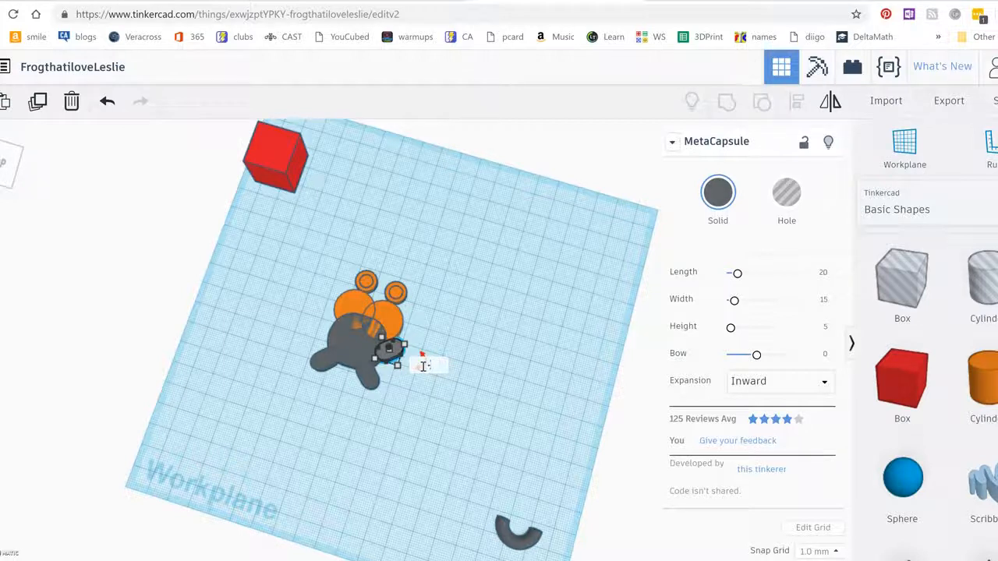
text(0)
key(Return)
click(489, 381)
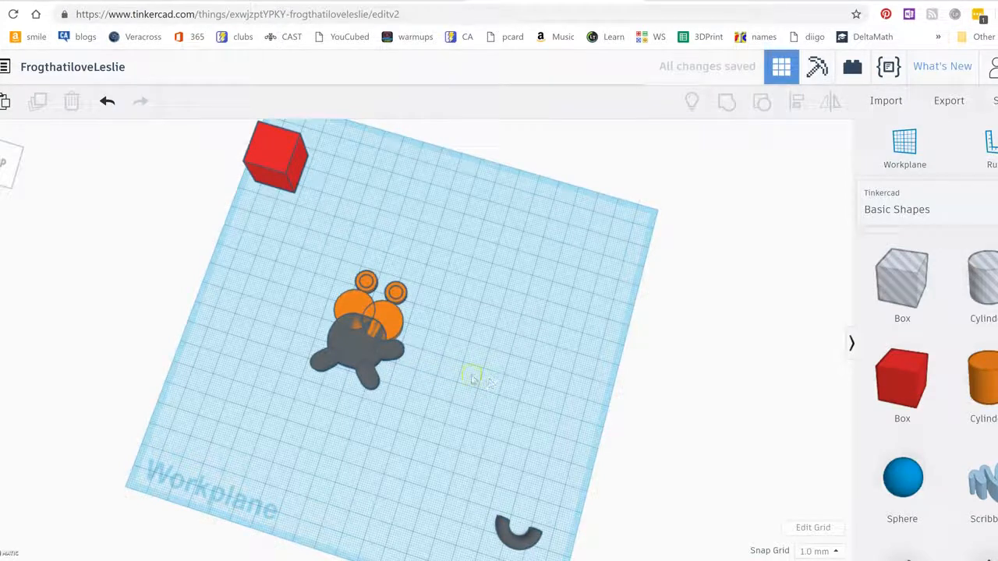
Shift the rotated leg slightly outward from the body's right side and undo the accidental resize
click(388, 353)
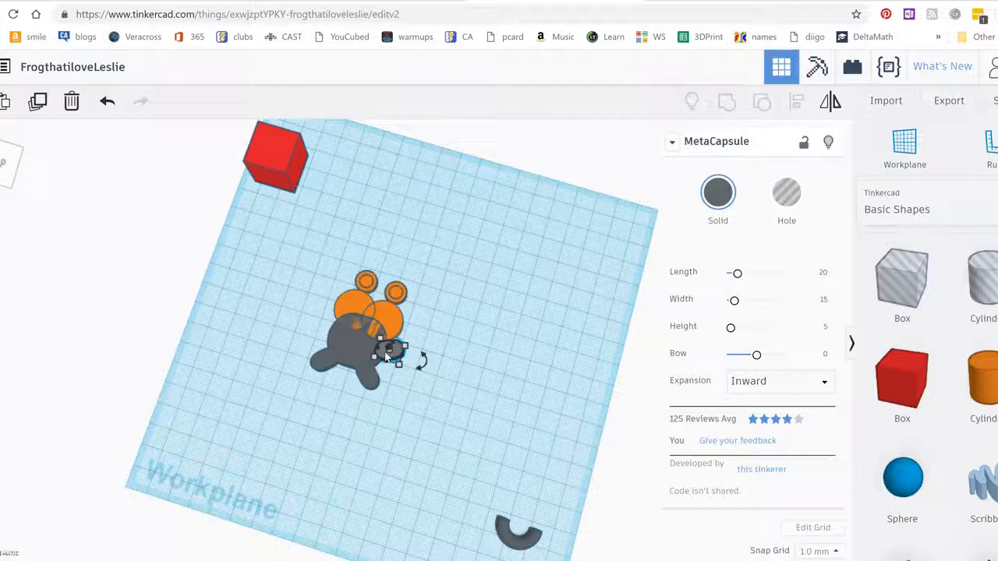
mouse_move(385, 357)
mouse_down()
mouse_move(397, 359)
mouse_move(368, 355)
mouse_up()
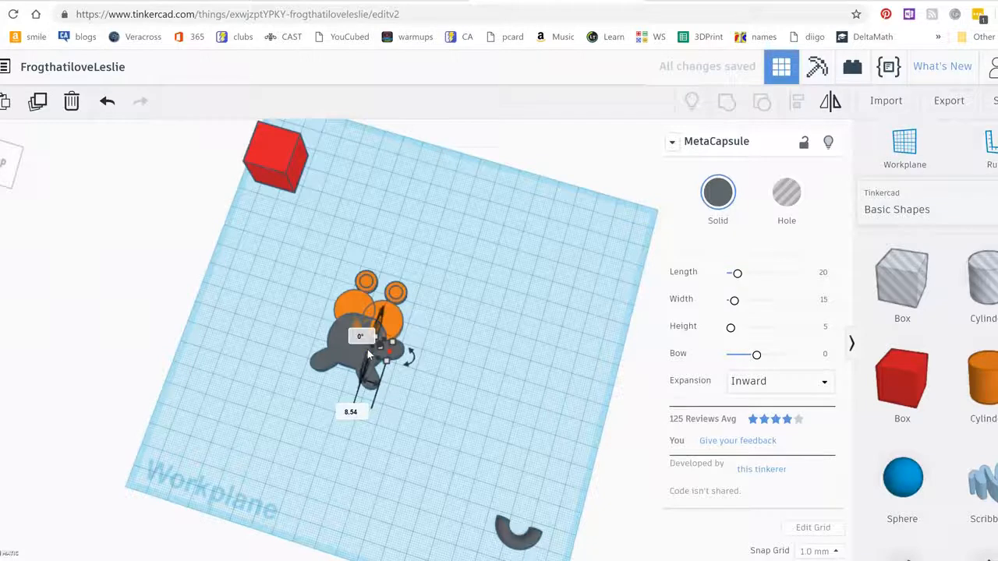
key(ctrl+z)
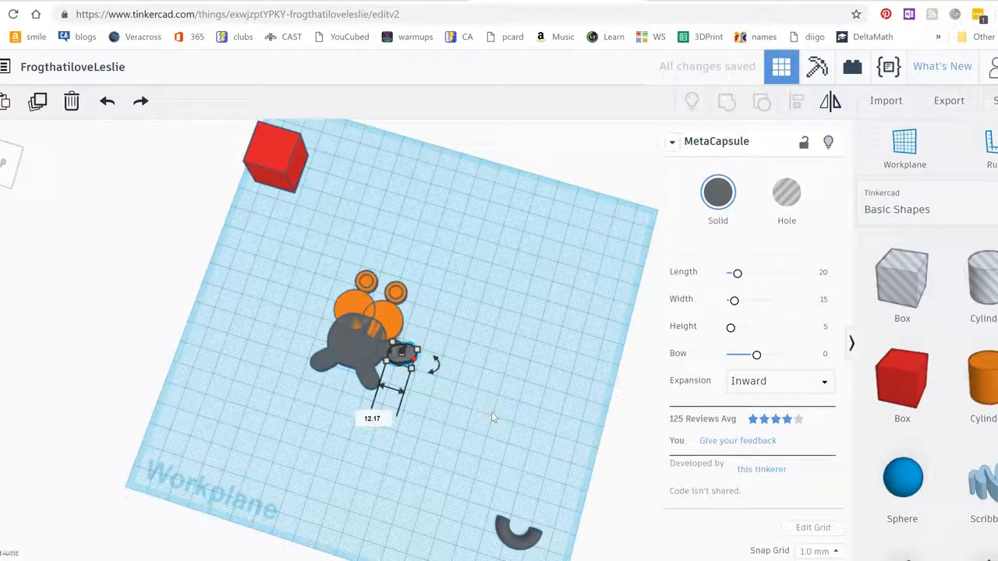
Copy the leg from the body's right side to the empty left side, keeping the original leg against the body
click(492, 417)
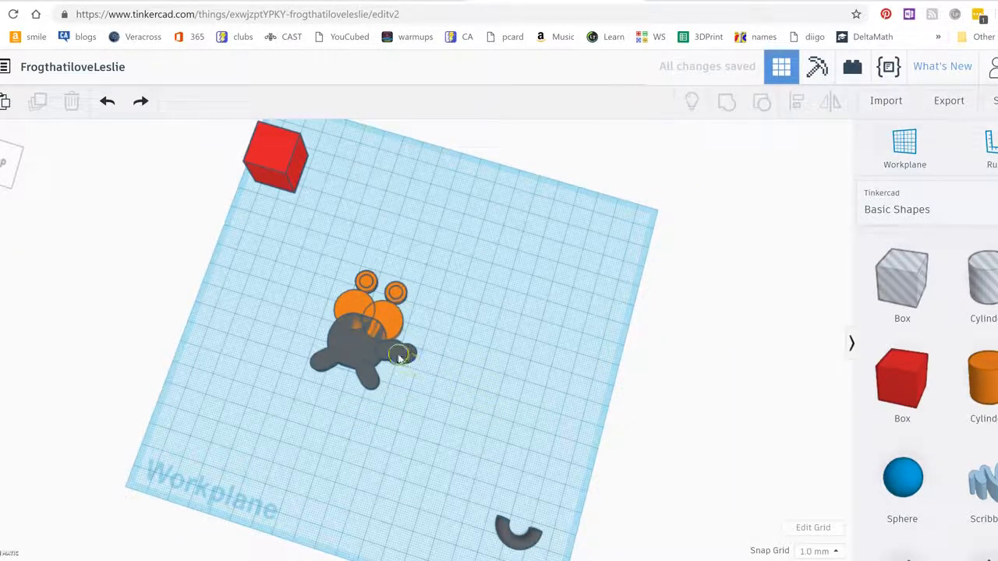
drag(399, 358, 299, 313)
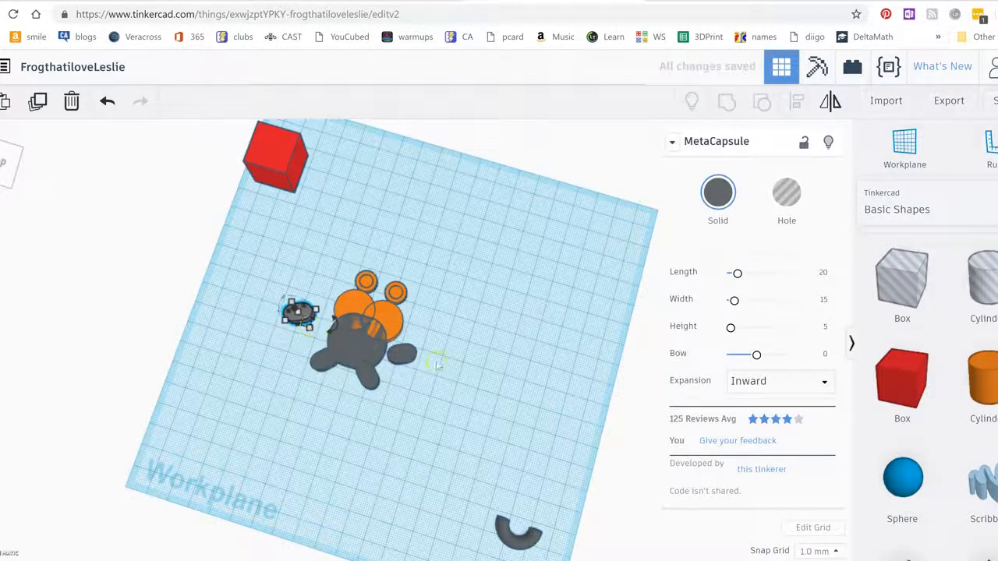
click(430, 403)
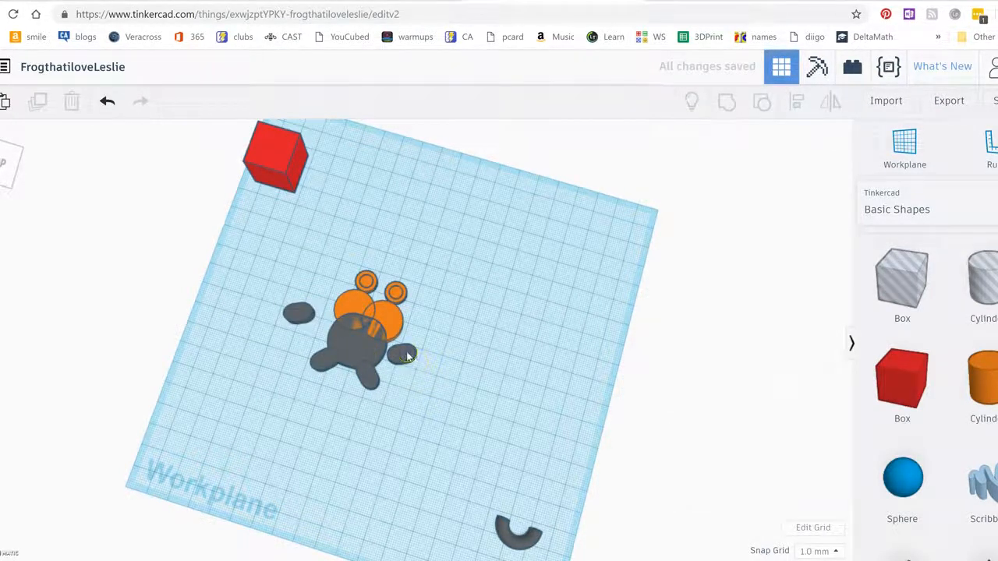
drag(399, 355, 298, 314)
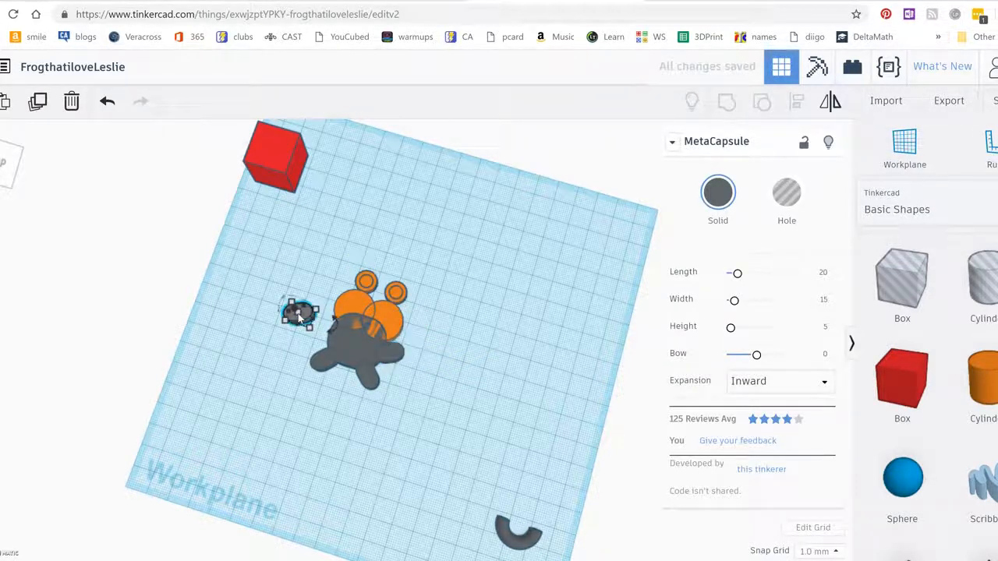
Try to rotate the leg copy left of the body by 90 degrees
drag(333, 322, 318, 345)
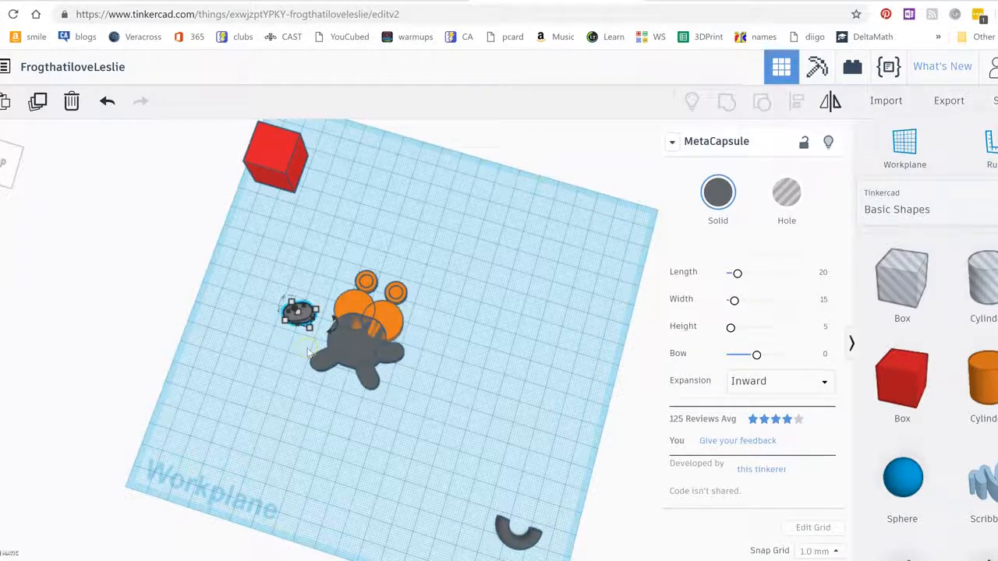
mouse_move(330, 322)
drag(330, 323, 330, 322)
click(331, 323)
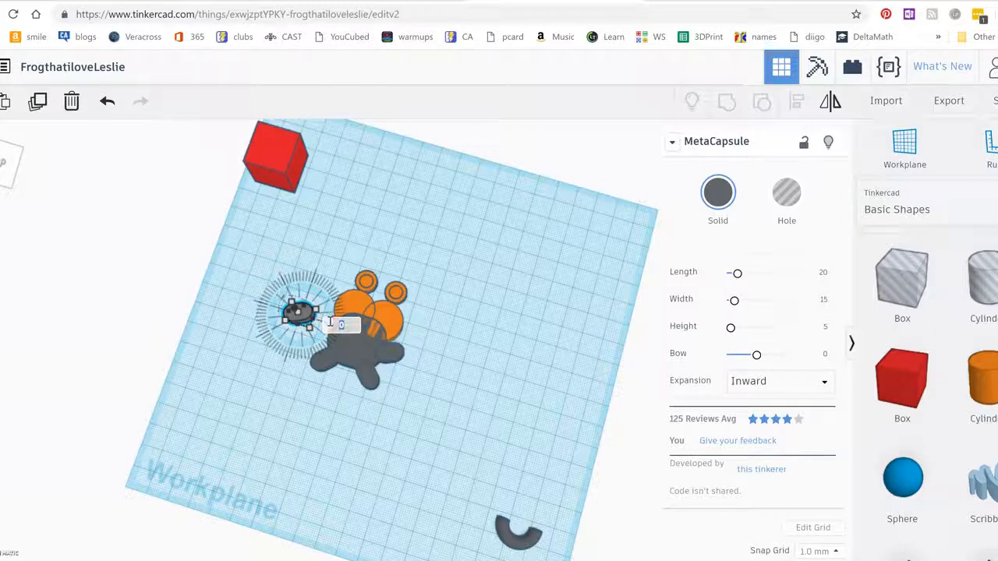
text(90)
key(Return)
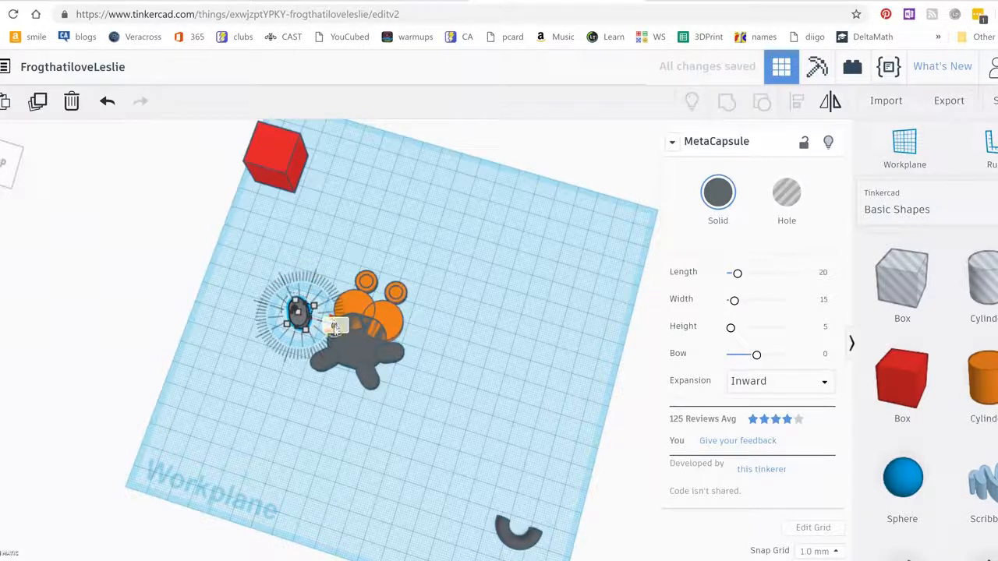
click(284, 397)
key(ctrl+z)
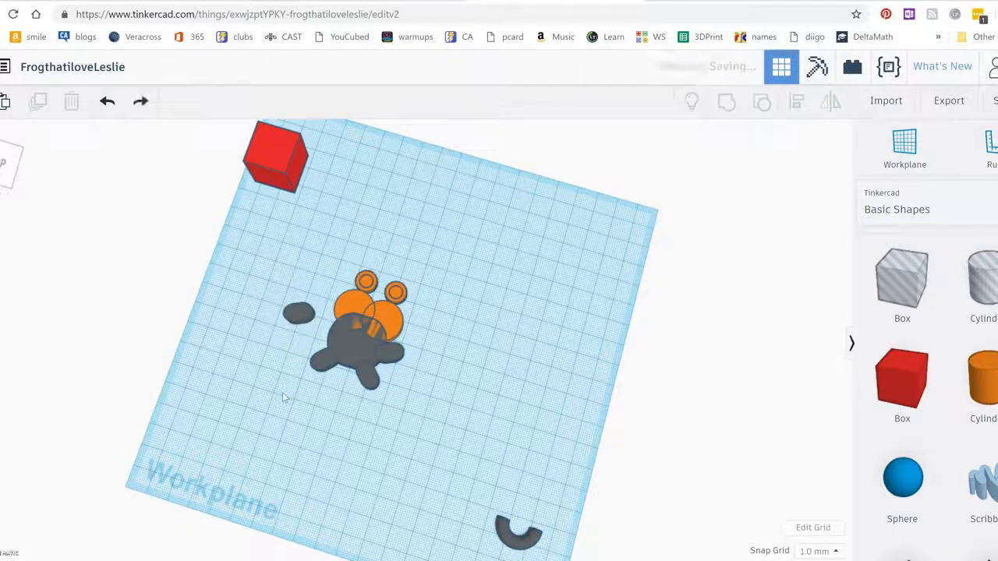
click(303, 315)
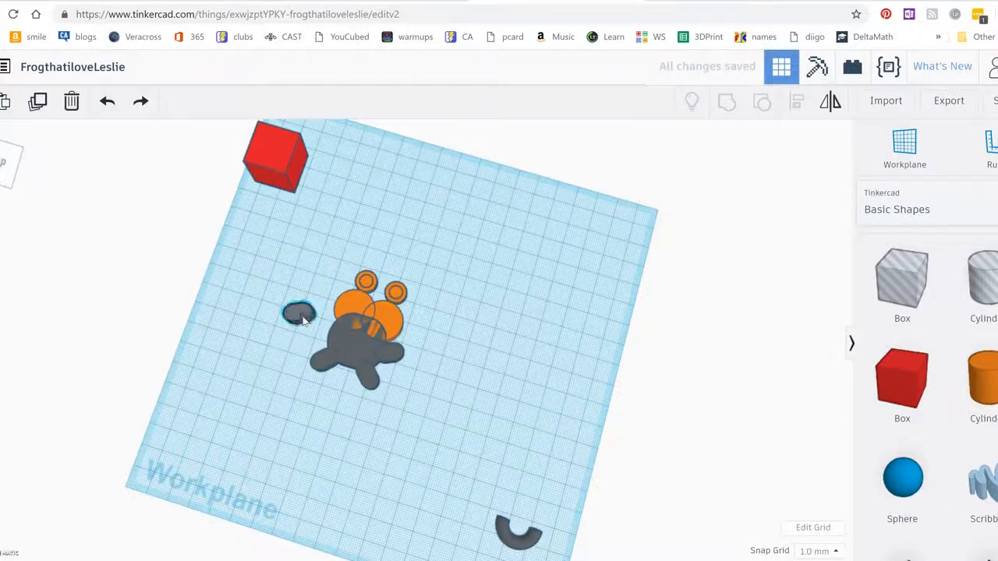
drag(336, 325, 336, 323)
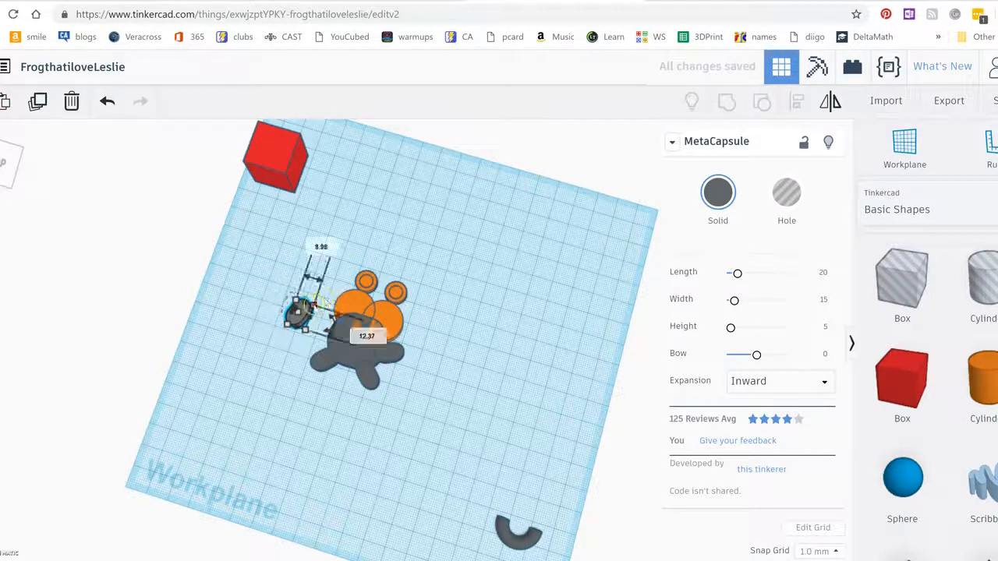
key(ctrl+z)
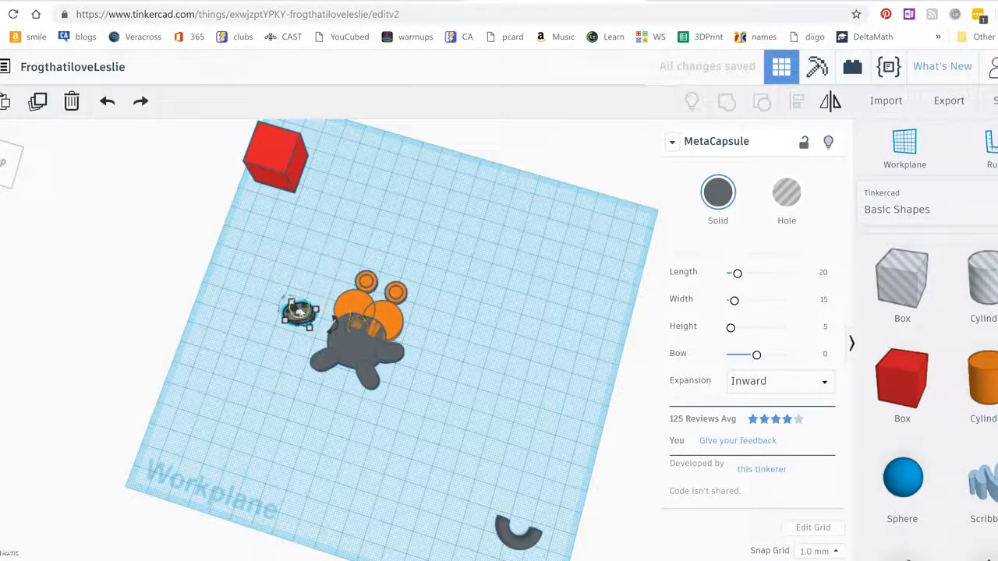
Rotate the leg copy left of the body by -45 degrees and move it against the body's left side
click(333, 328)
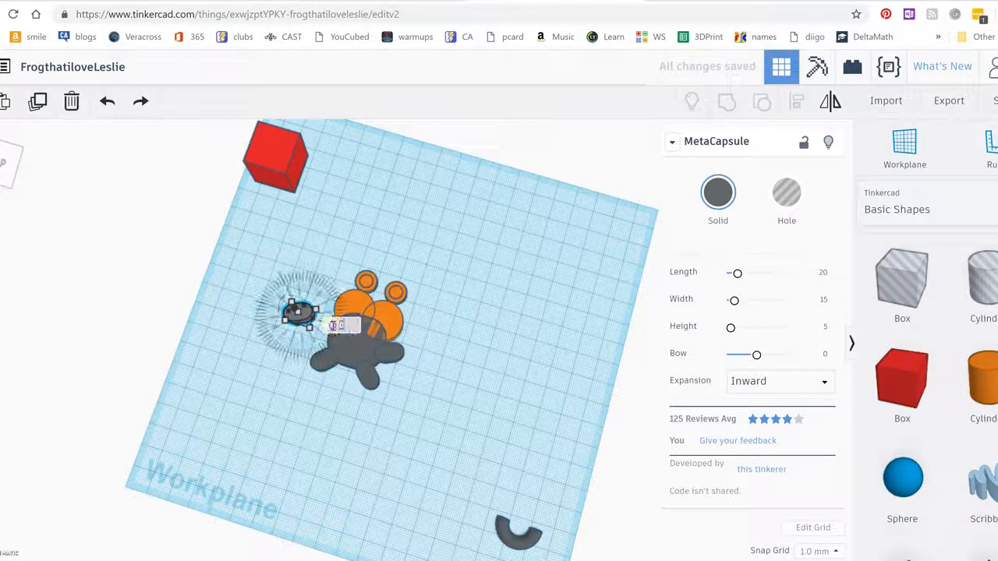
text(-45)
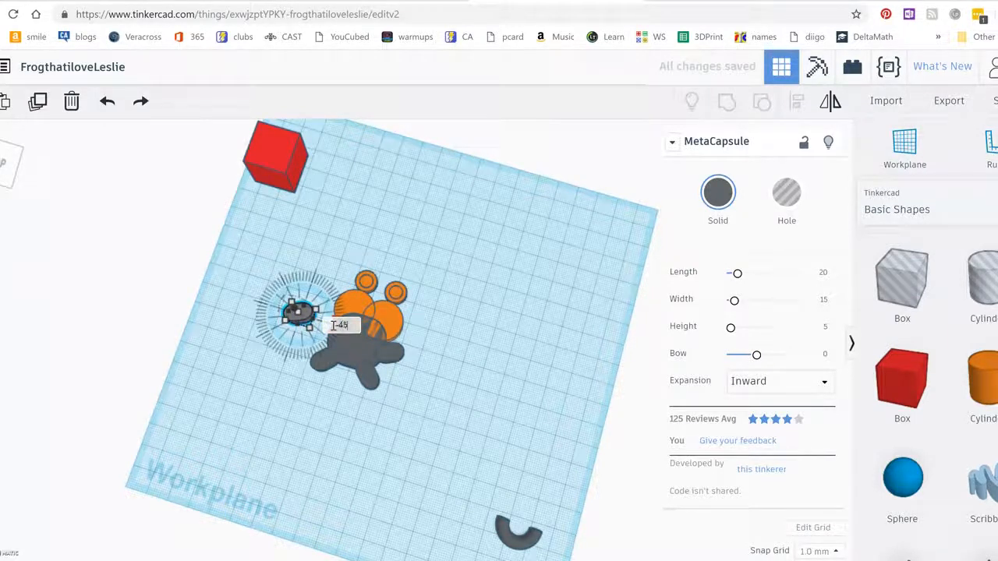
key(Return)
click(336, 414)
click(300, 314)
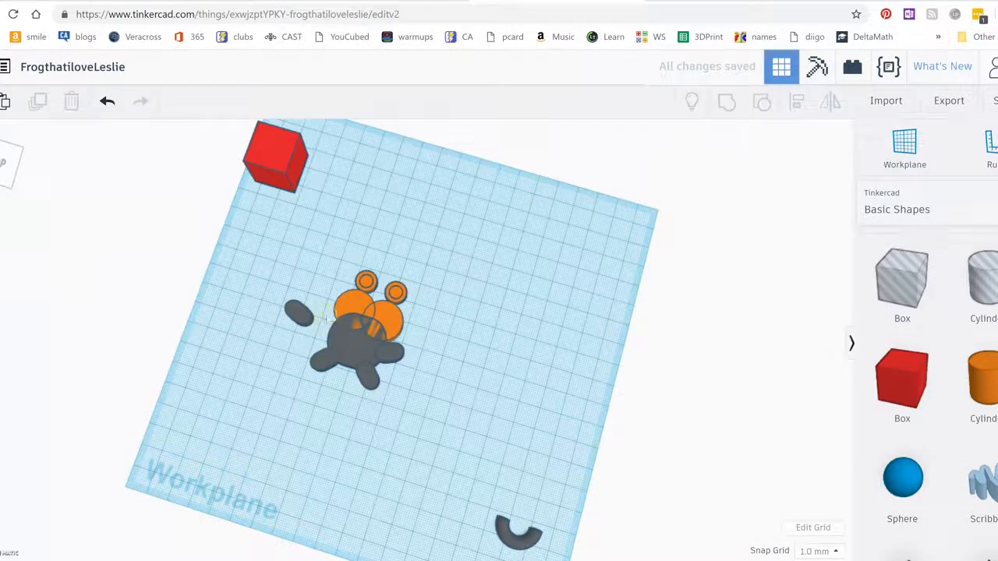
drag(301, 313, 323, 329)
click(340, 441)
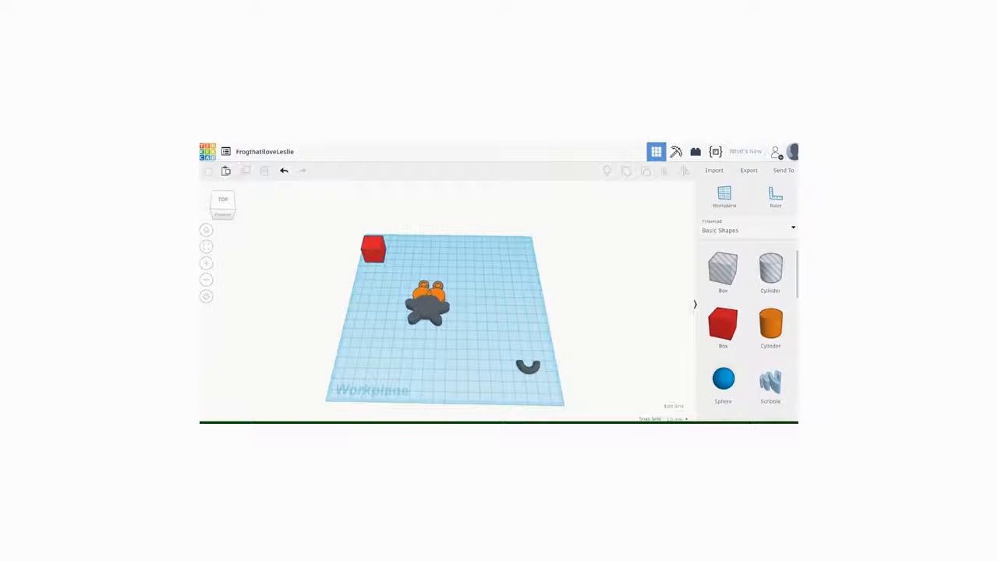
Raise the far eye above the workplane to the height of the head's upper surface
right_drag(499, 327, 400, 312)
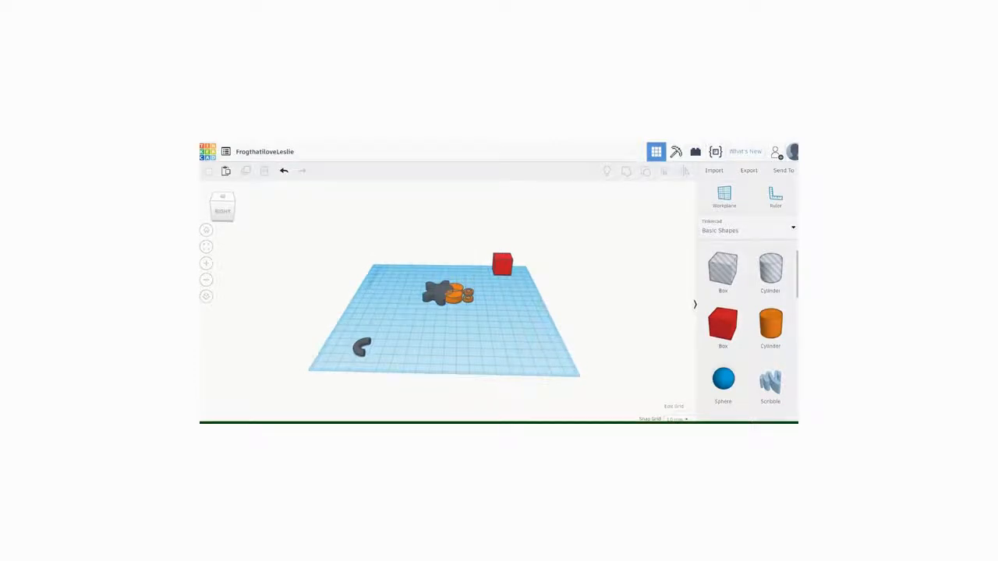
scroll(457, 295, up, 4)
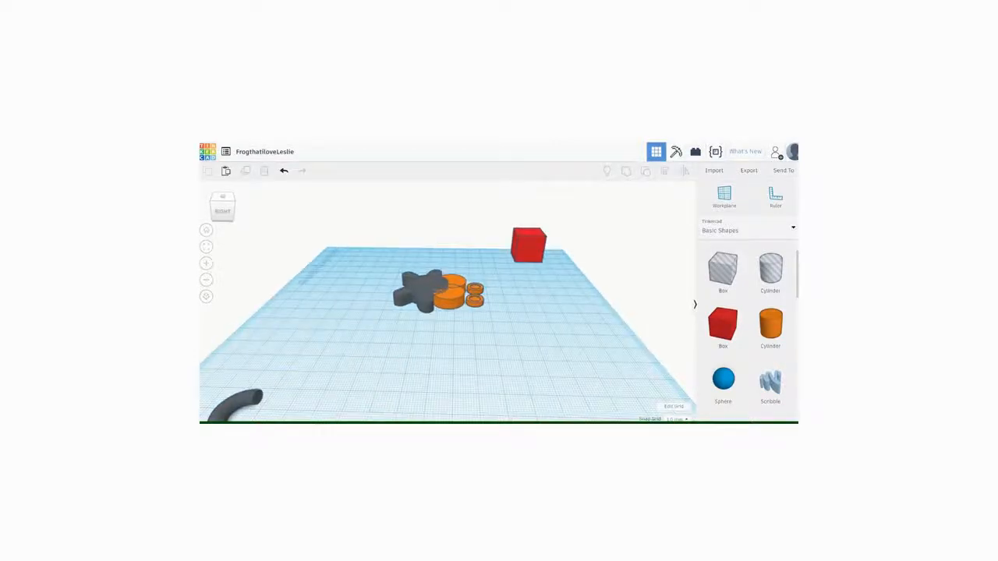
scroll(472, 298, up, 3)
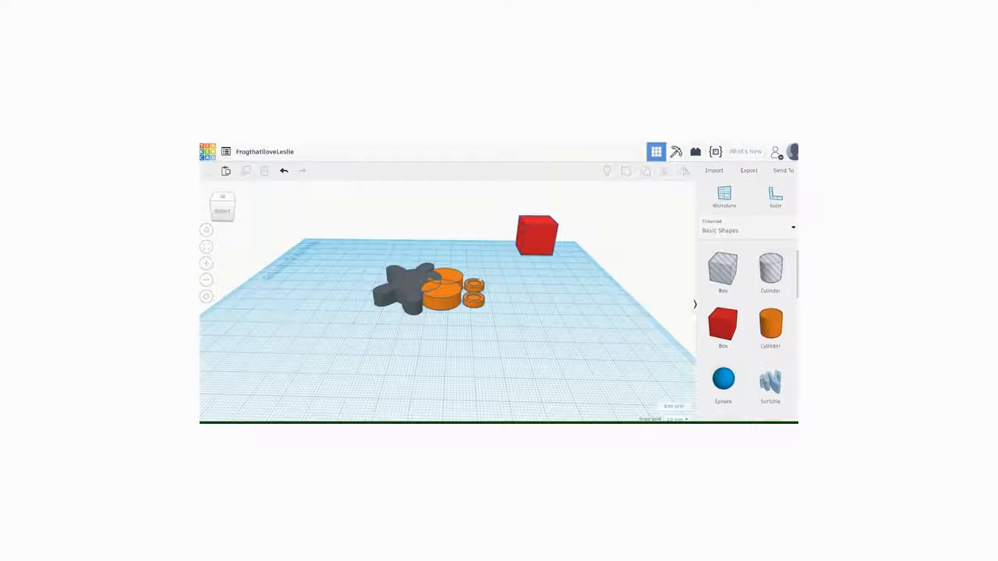
right_drag(469, 202, 479, 263)
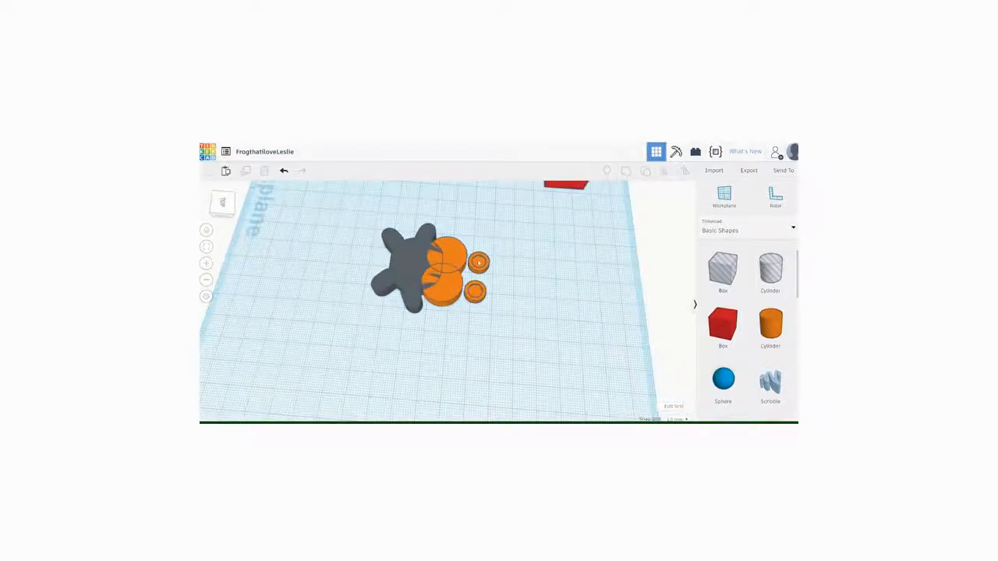
click(479, 263)
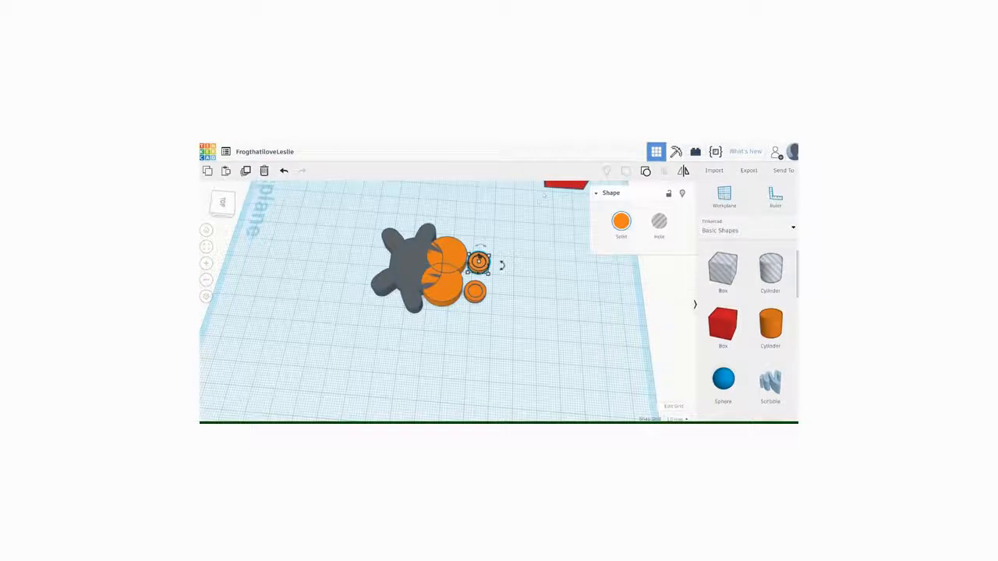
right_drag(479, 260, 476, 282)
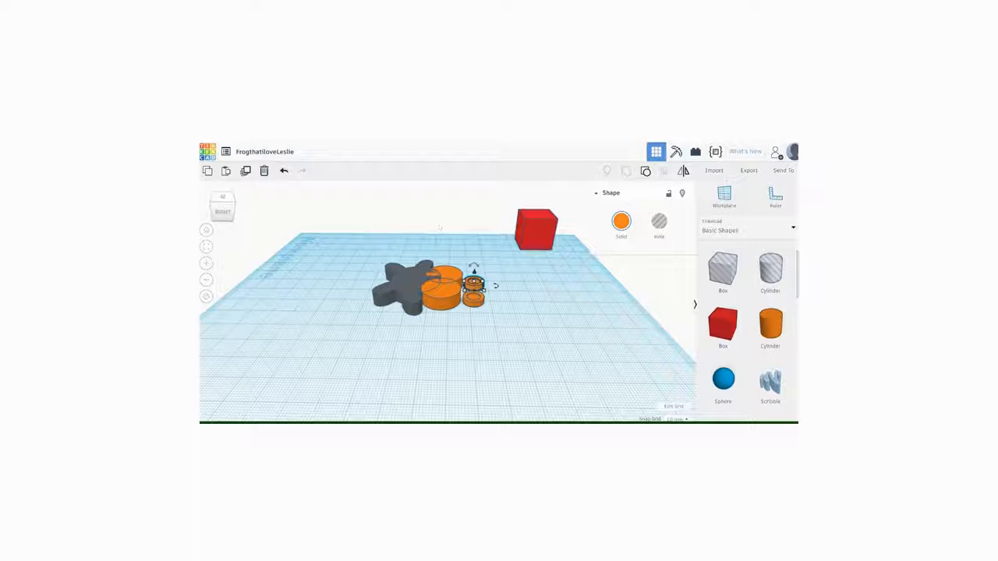
drag(474, 272, 474, 263)
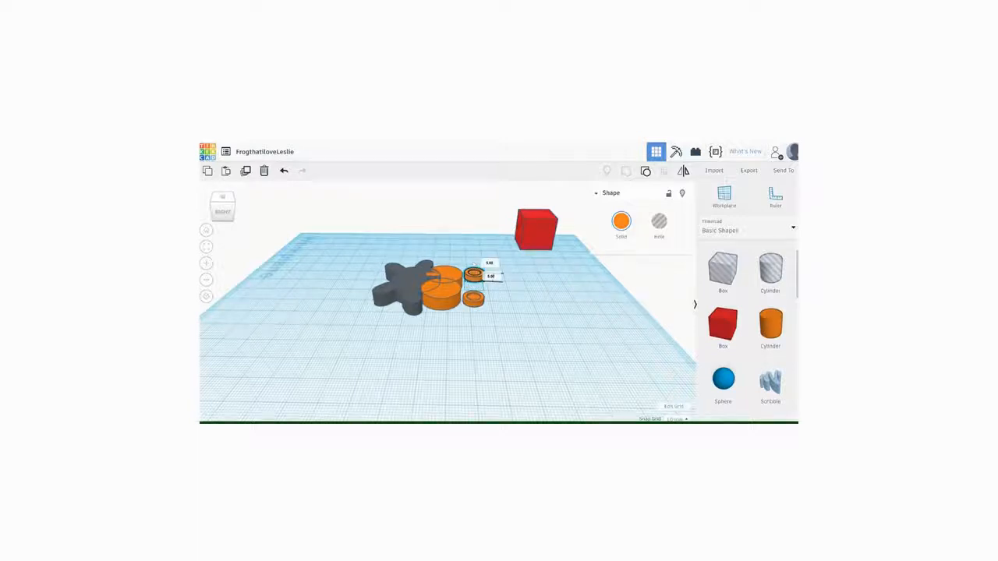
drag(475, 264, 474, 263)
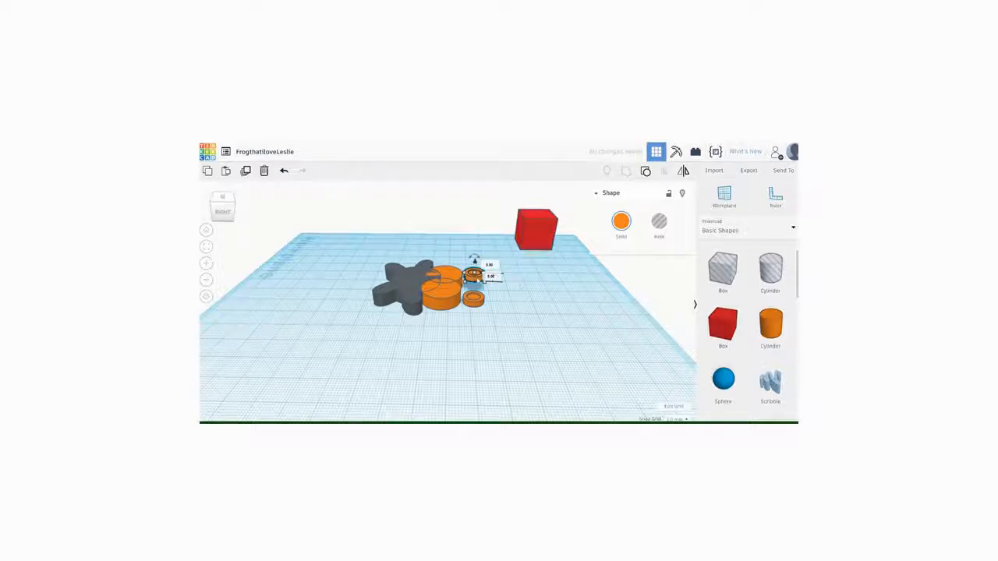
click(521, 287)
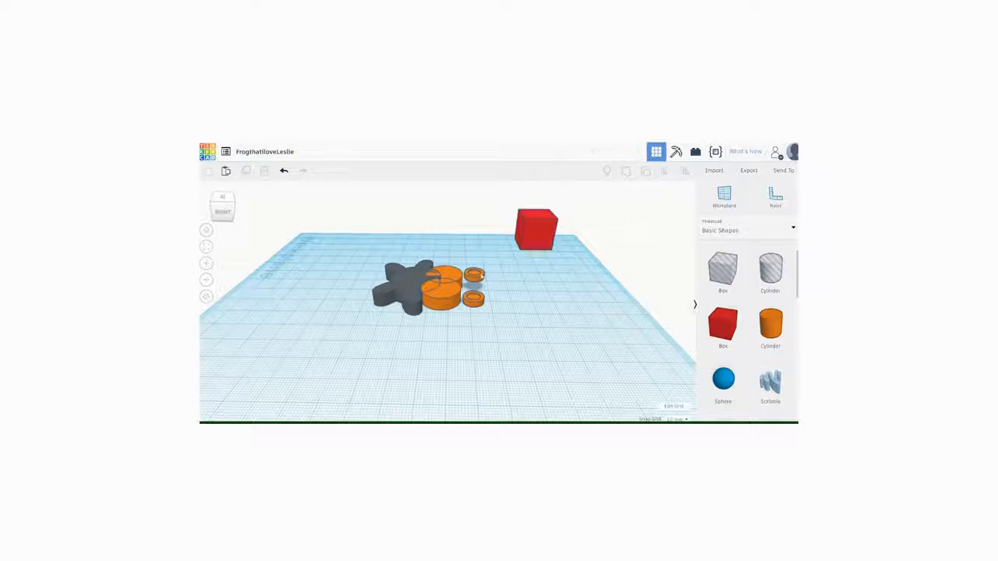
Slide the raised far eye inward so it overlaps the edge of the head
click(475, 276)
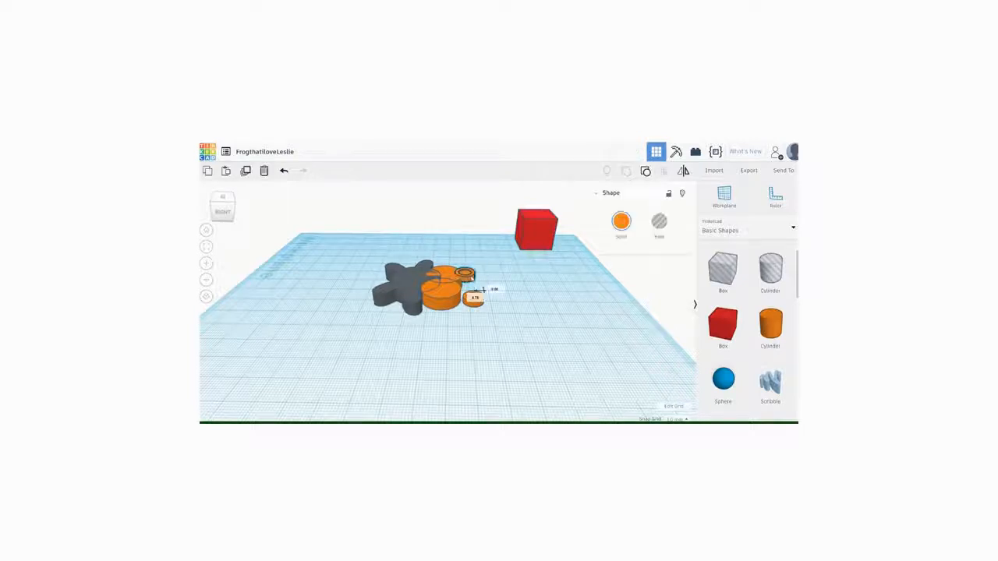
drag(474, 278, 475, 279)
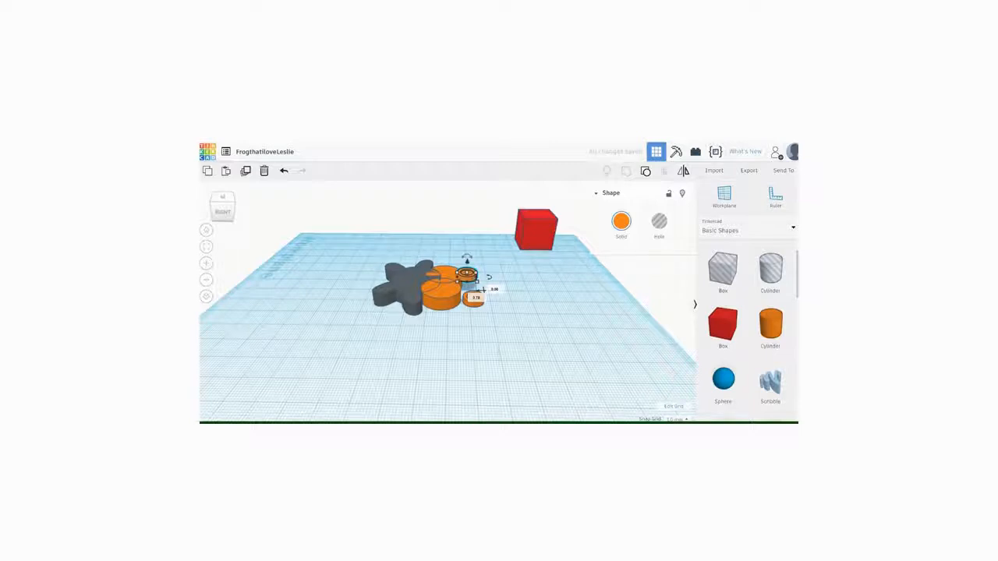
click(500, 288)
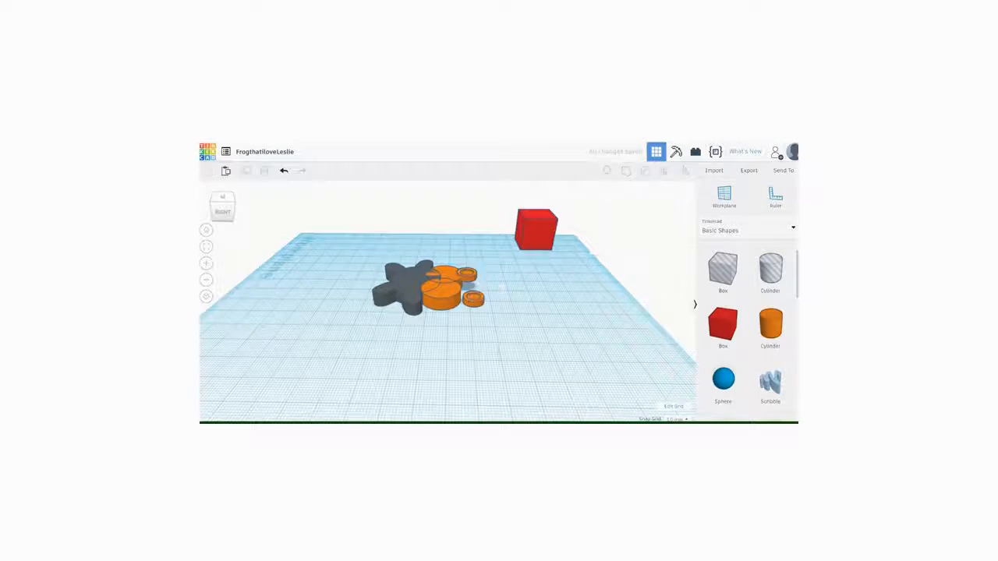
Raise the near eye above the workplane to match the far eye
click(474, 299)
drag(473, 284, 473, 273)
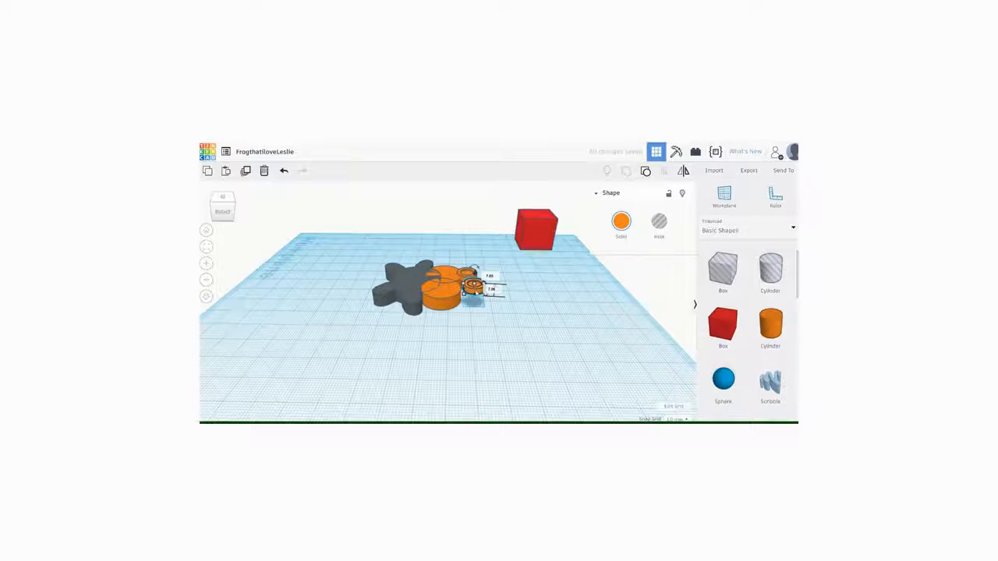
click(490, 309)
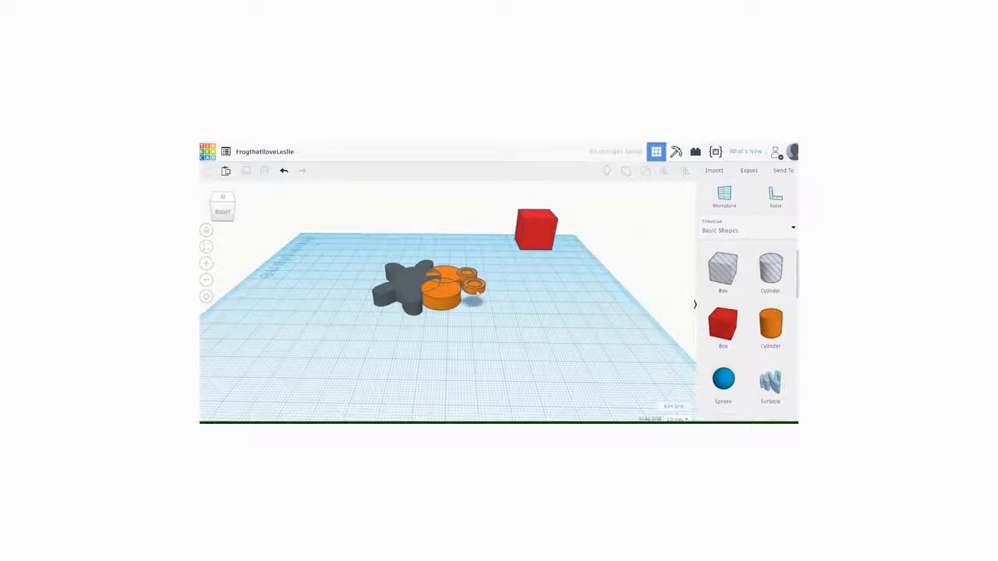
Slide the near eye inward onto the edge of the head and lower it slightly
drag(475, 292, 468, 295)
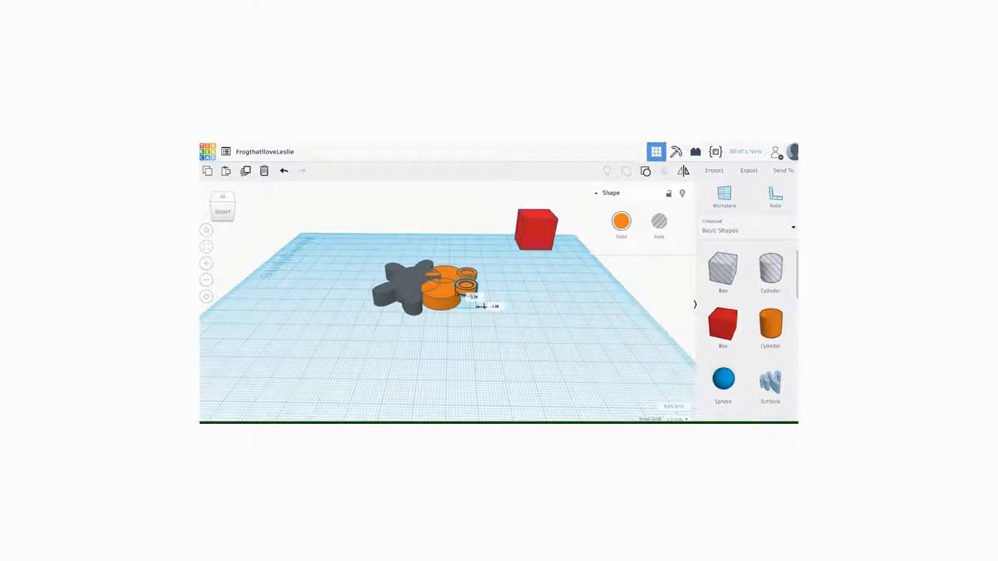
drag(470, 295, 471, 293)
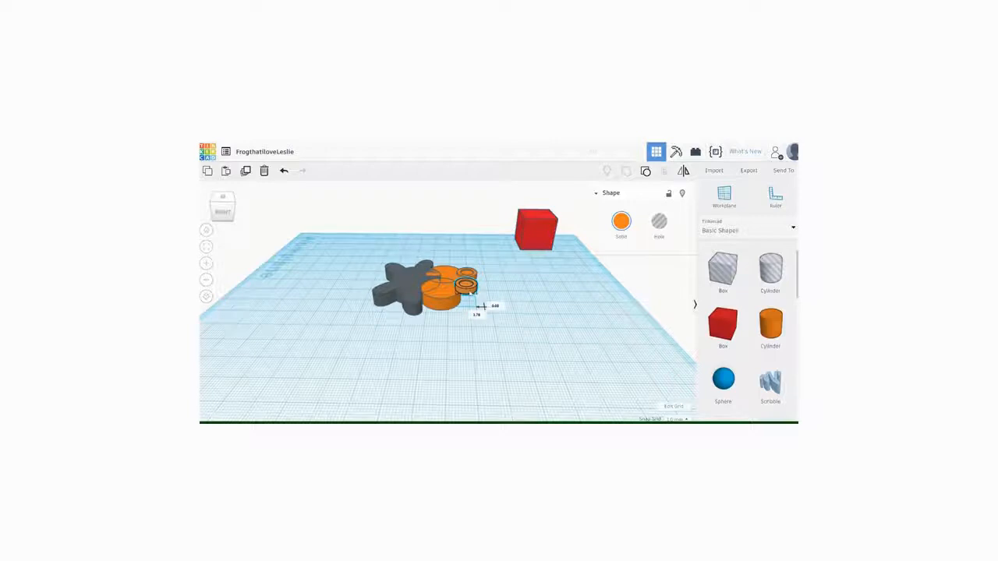
drag(463, 255, 477, 275)
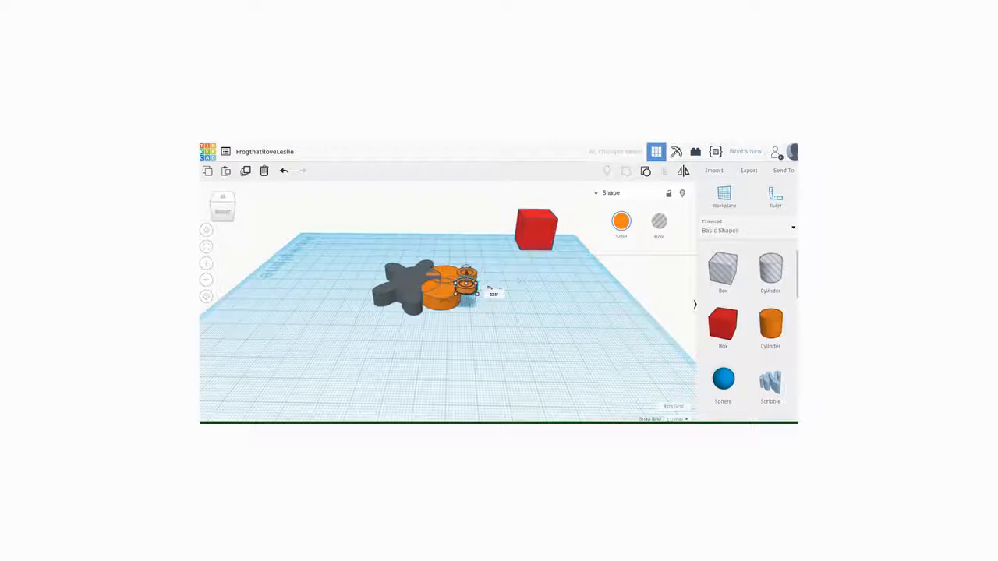
click(467, 287)
click(466, 285)
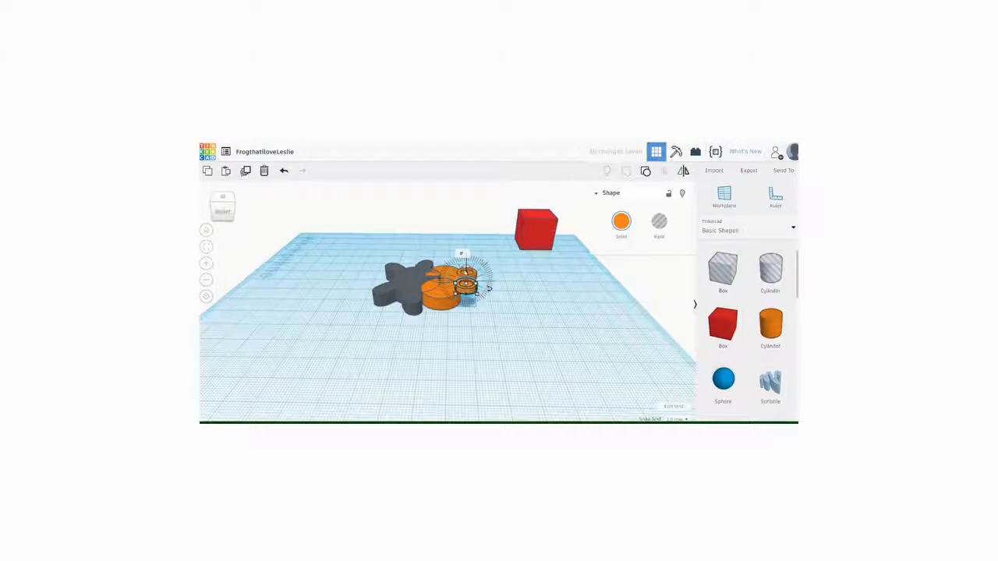
drag(467, 274, 466, 276)
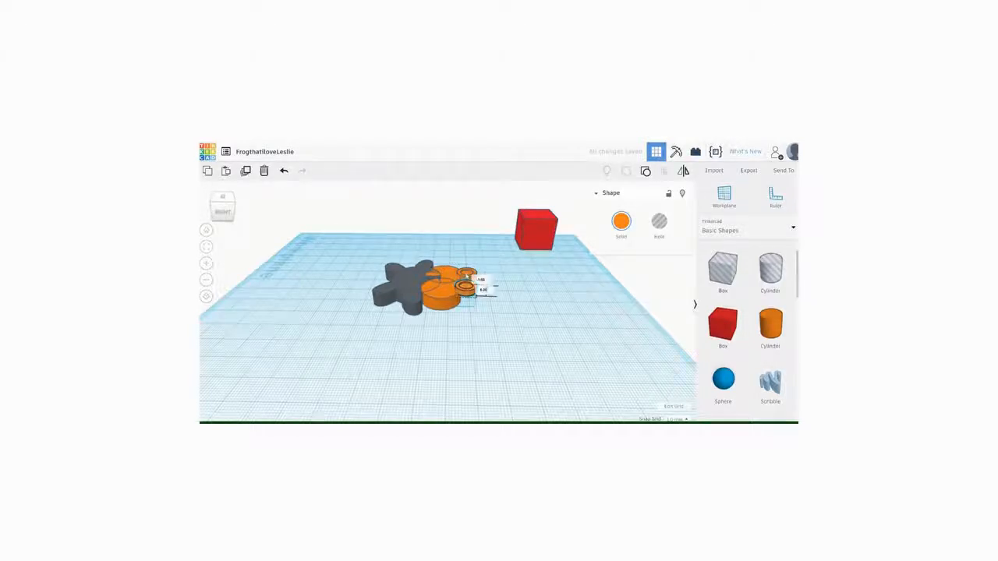
click(511, 327)
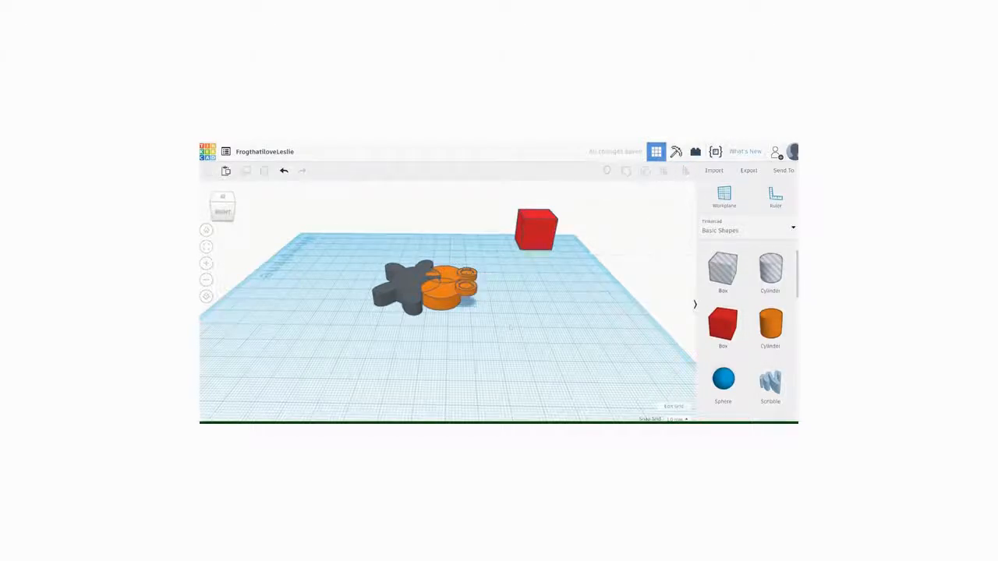
Lower one of the frog's raised eyes slightly to level it with the other eye
right_drag(511, 327, 589, 339)
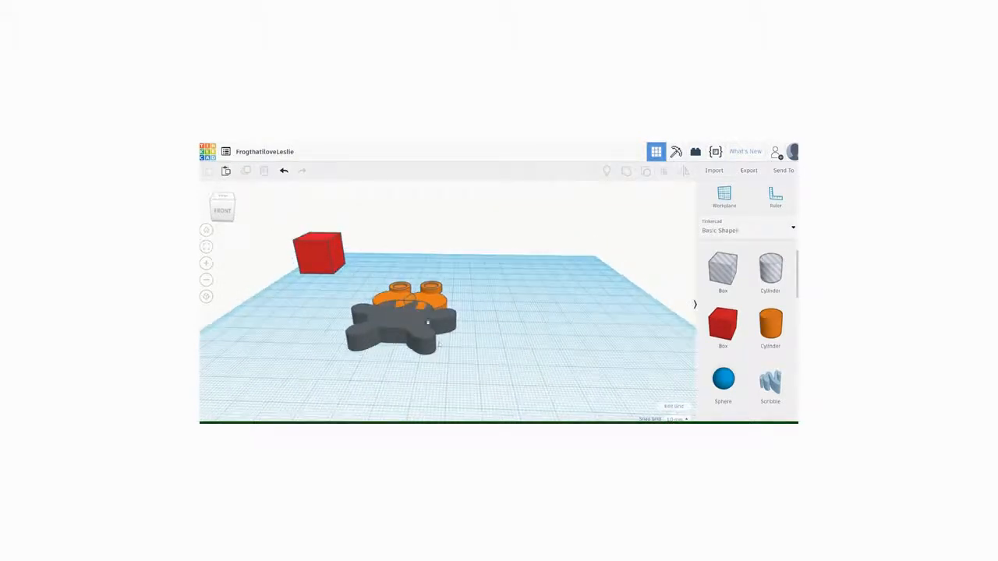
click(428, 292)
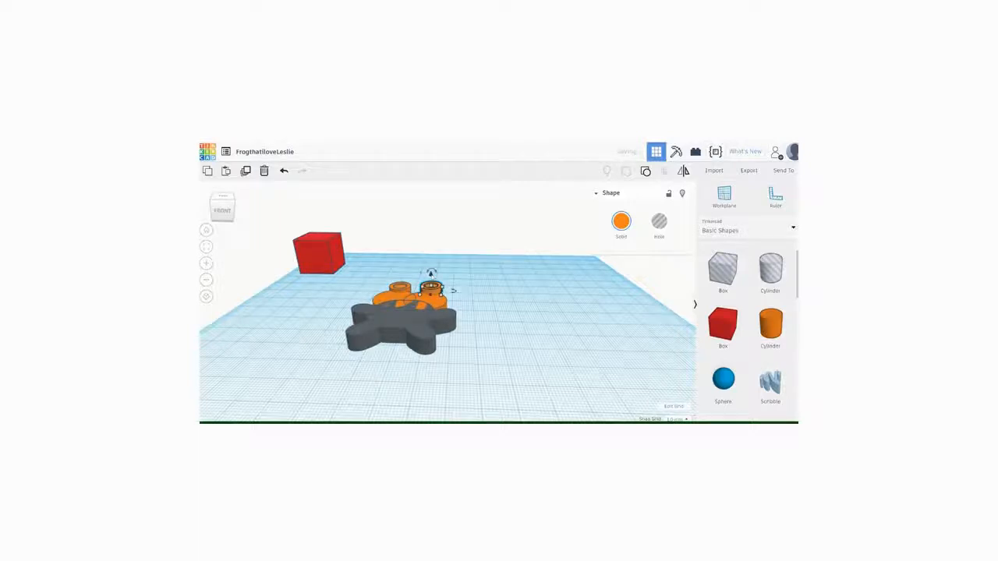
drag(432, 275, 432, 277)
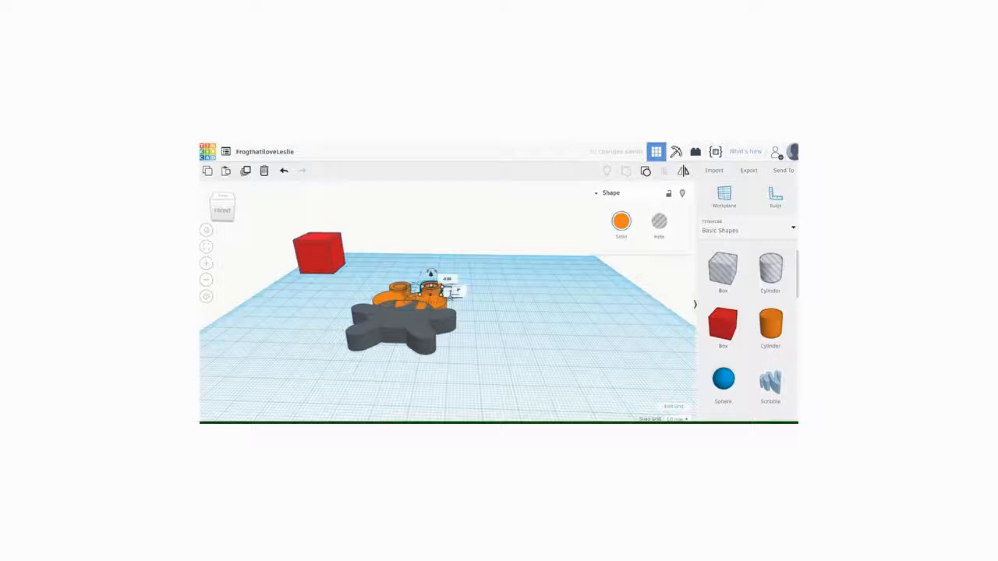
key(Return)
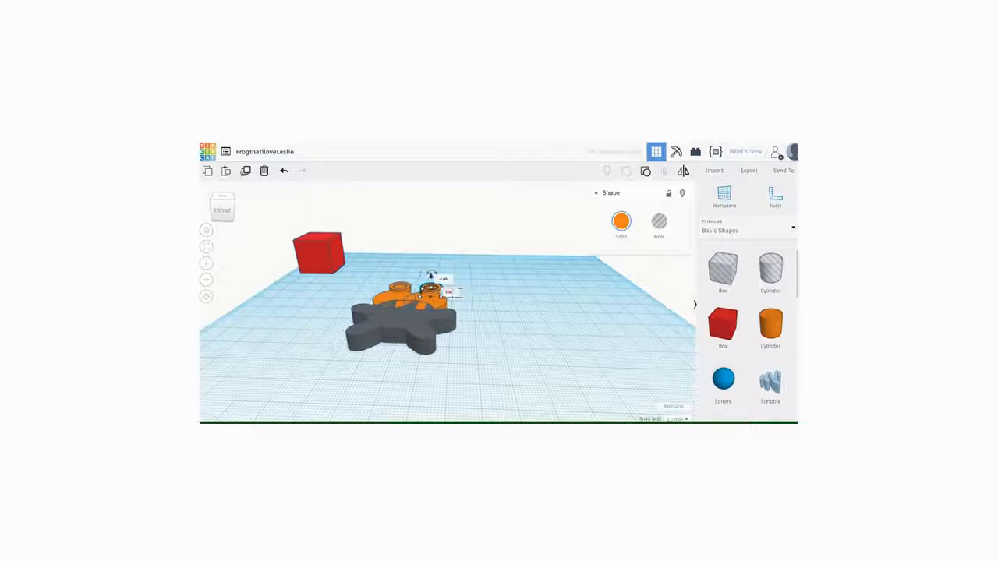
key(Escape)
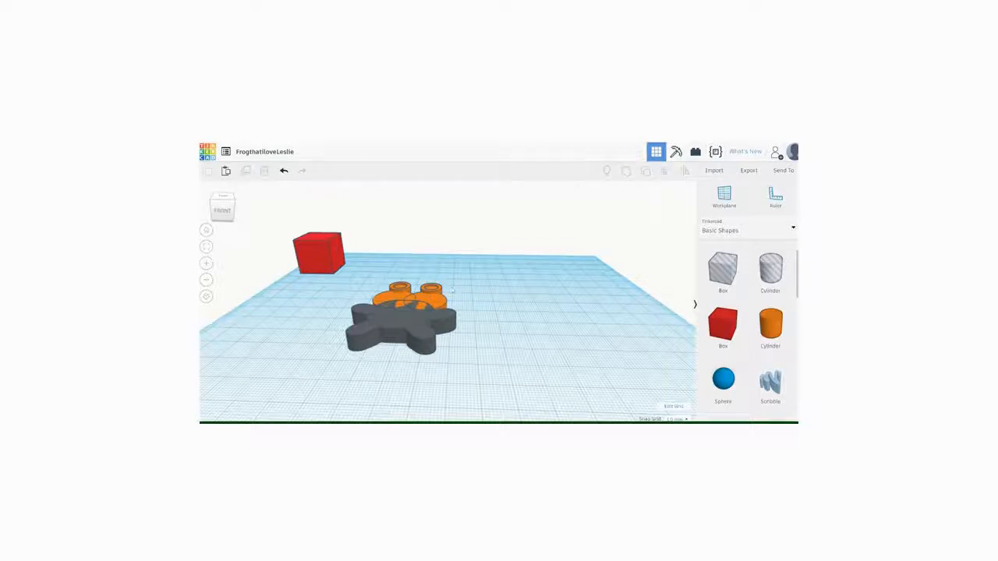
Set the near eye's height to 5 mm and lower it against the edge of the head
right_drag(453, 290, 318, 267)
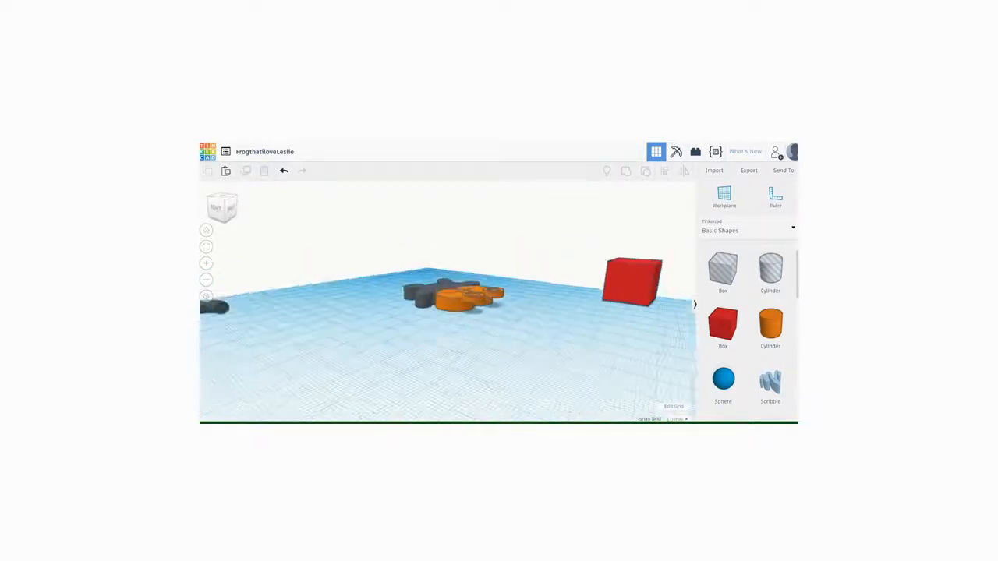
click(470, 300)
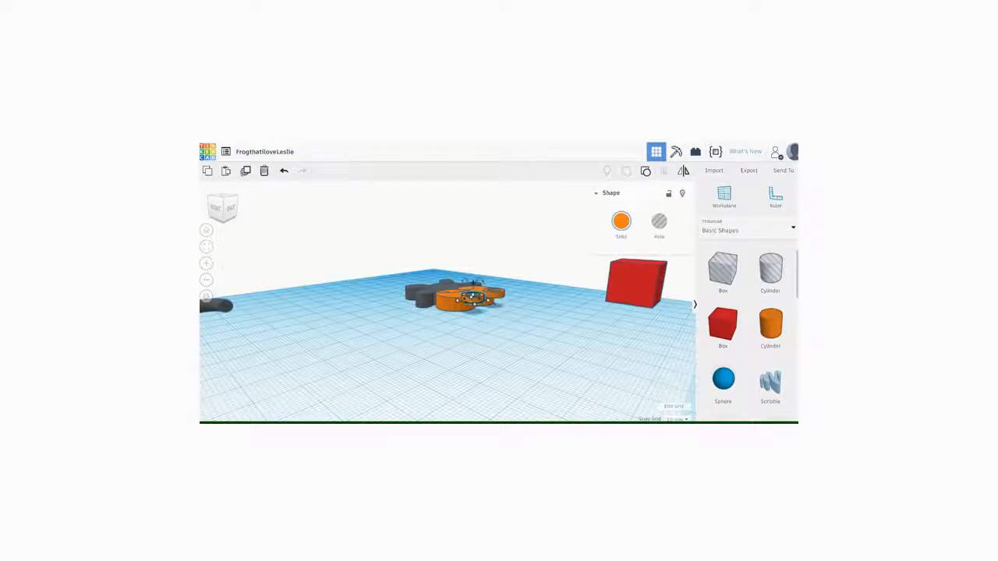
right_drag(468, 359, 351, 392)
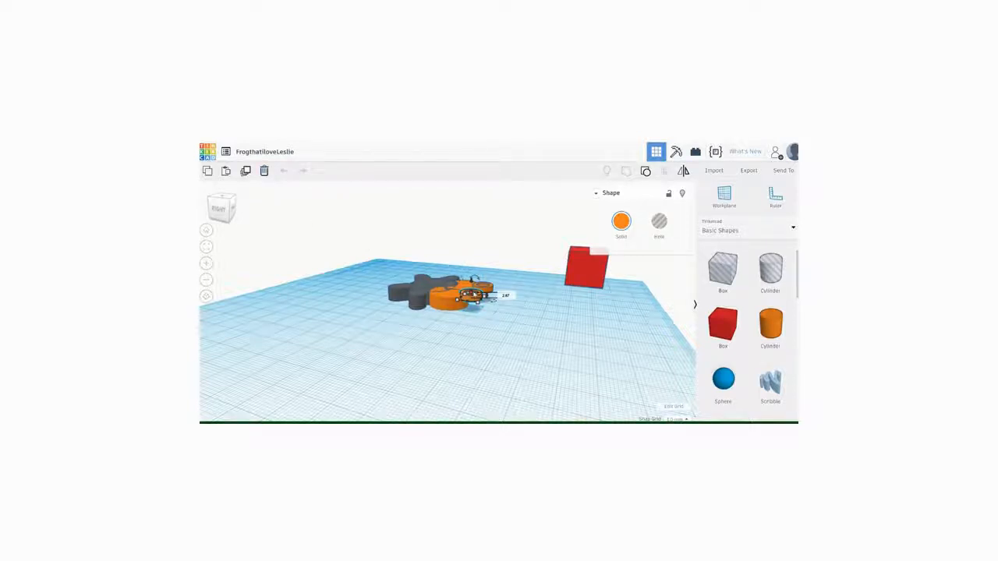
click(504, 295)
text(5)
key(Return)
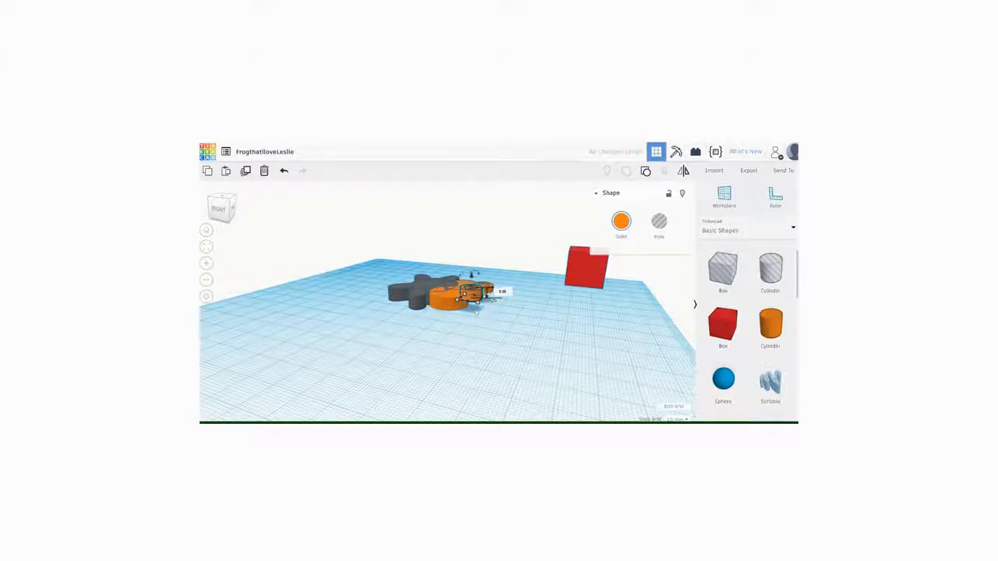
drag(471, 276, 474, 281)
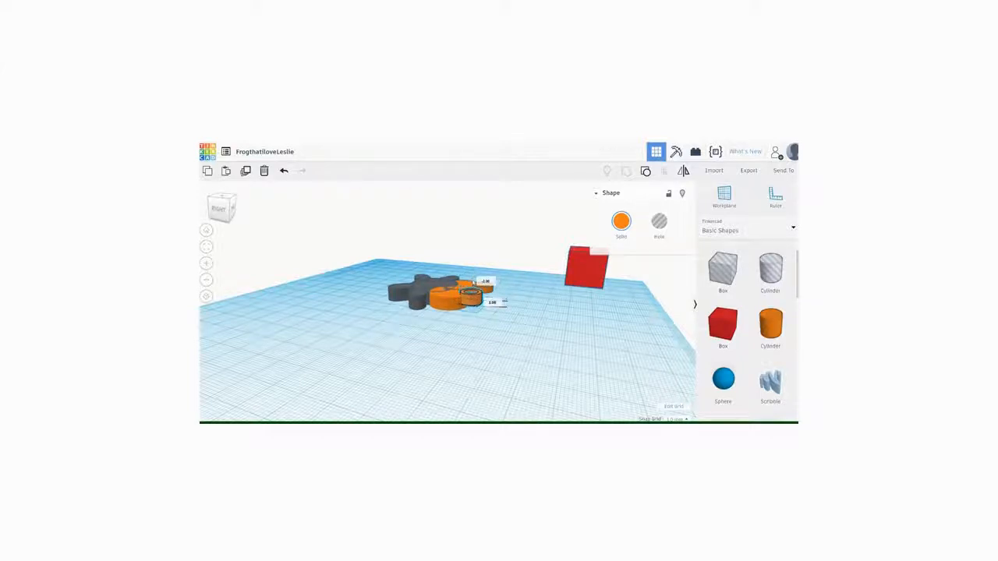
click(456, 355)
Set the other eye's height to 5 mm and lower it to match the first eye
right_drag(454, 356, 691, 311)
right_drag(300, 221, 379, 226)
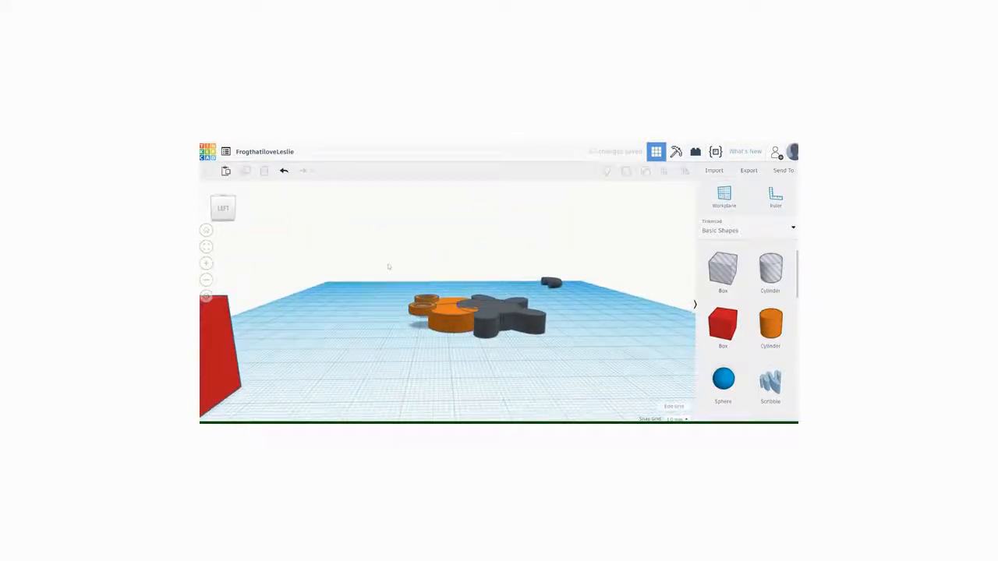
click(419, 307)
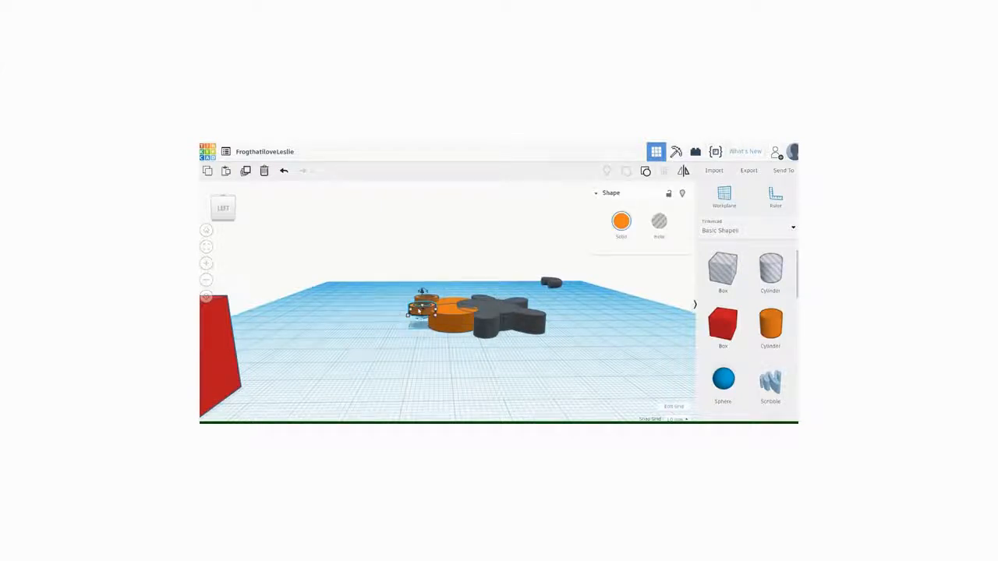
mouse_move(424, 309)
click(455, 309)
text(5)
key(Return)
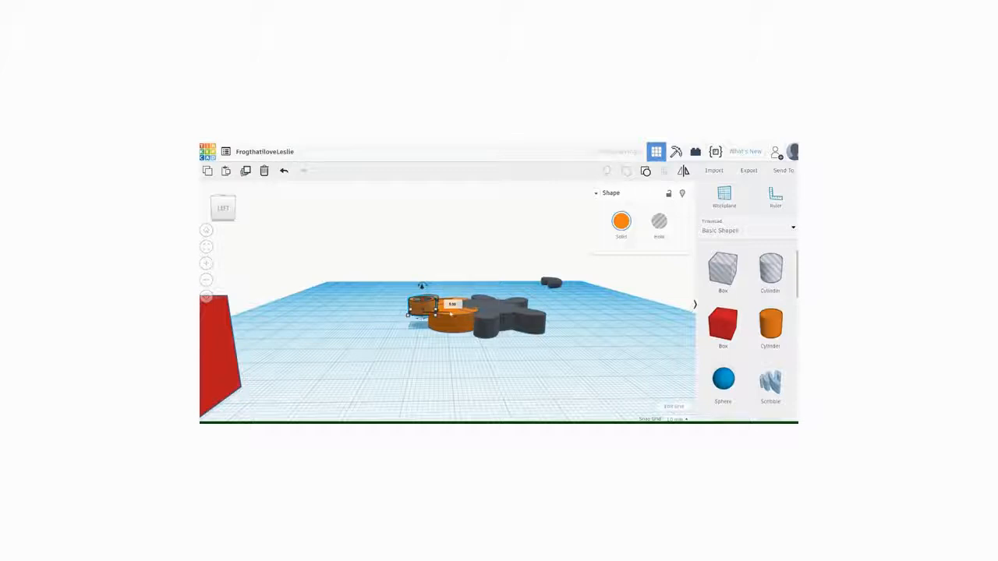
drag(423, 287, 421, 312)
key(Escape)
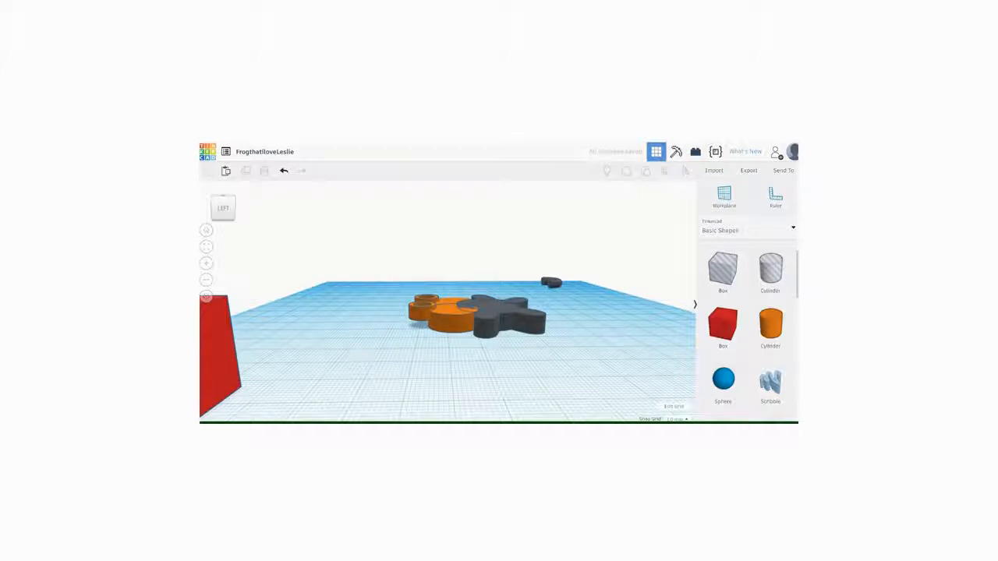
Move the donut slice smile from the workplane corner onto the frog's face, where the head meets the body
right_drag(499, 273, 374, 344)
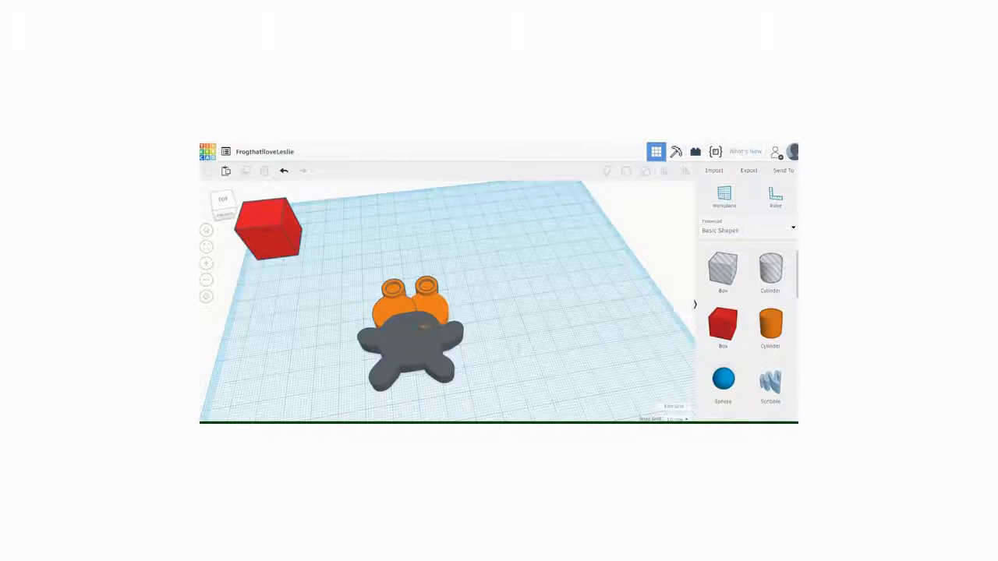
scroll(449, 304, down, 3)
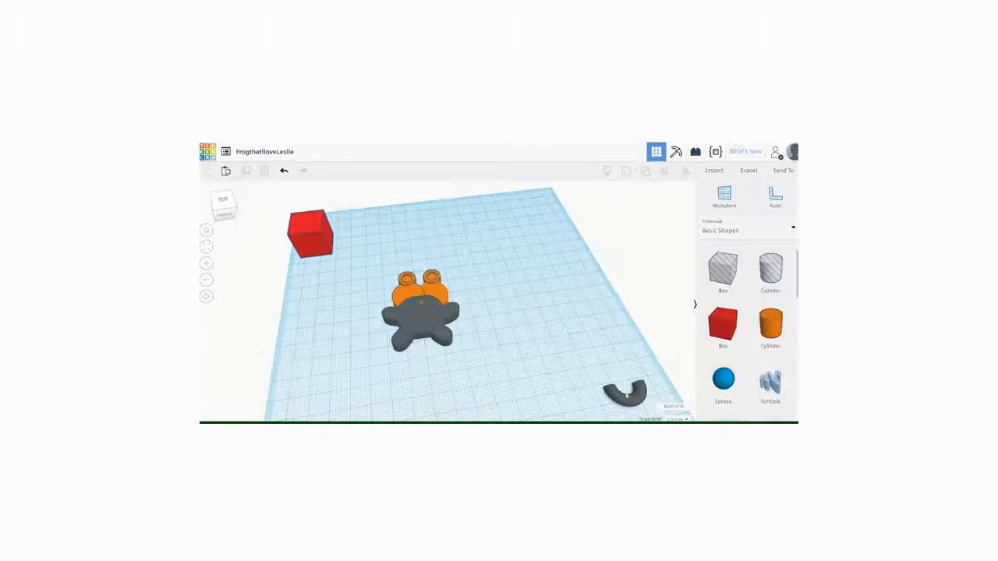
drag(558, 367, 647, 409)
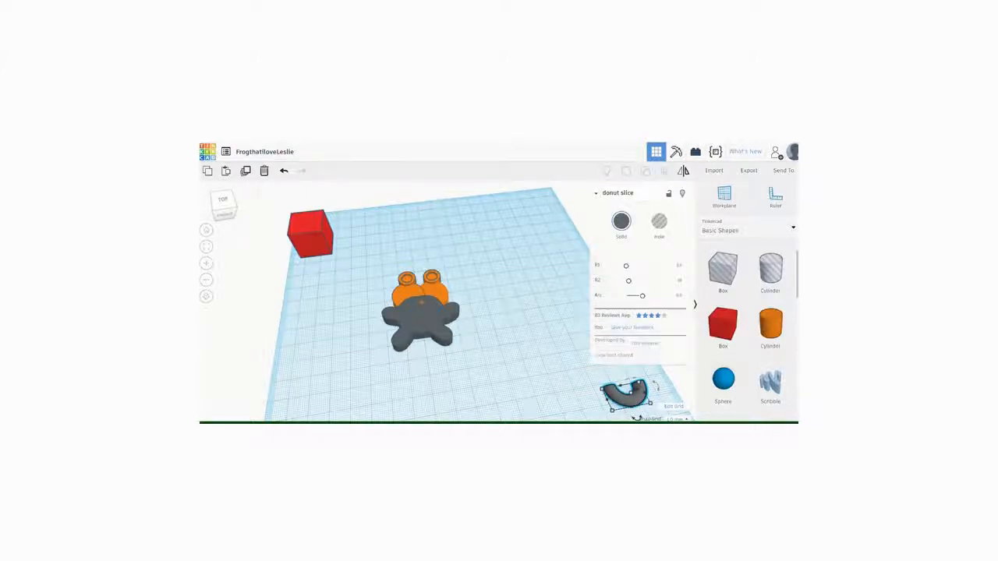
click(609, 397)
drag(618, 399, 480, 315)
click(597, 193)
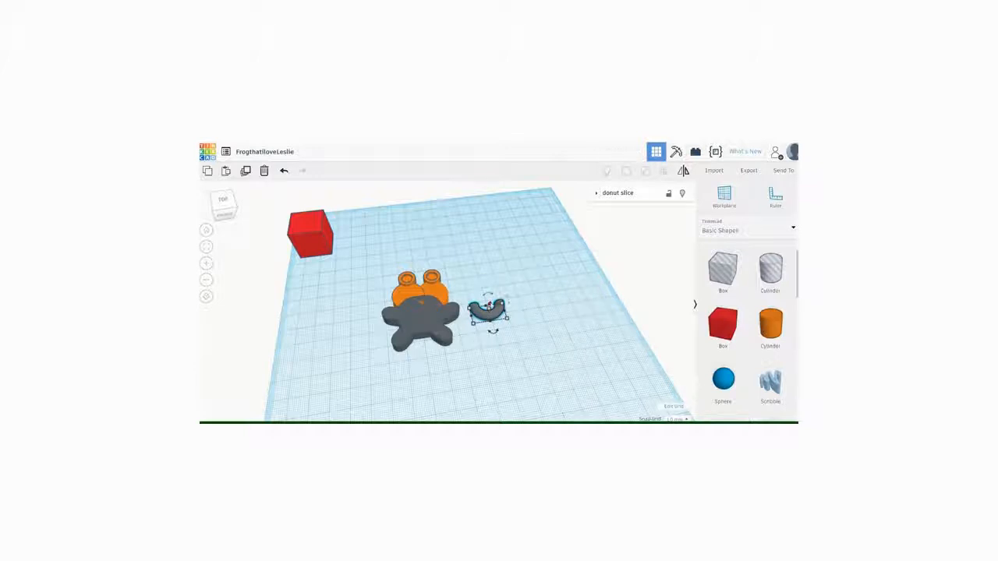
drag(489, 305, 426, 308)
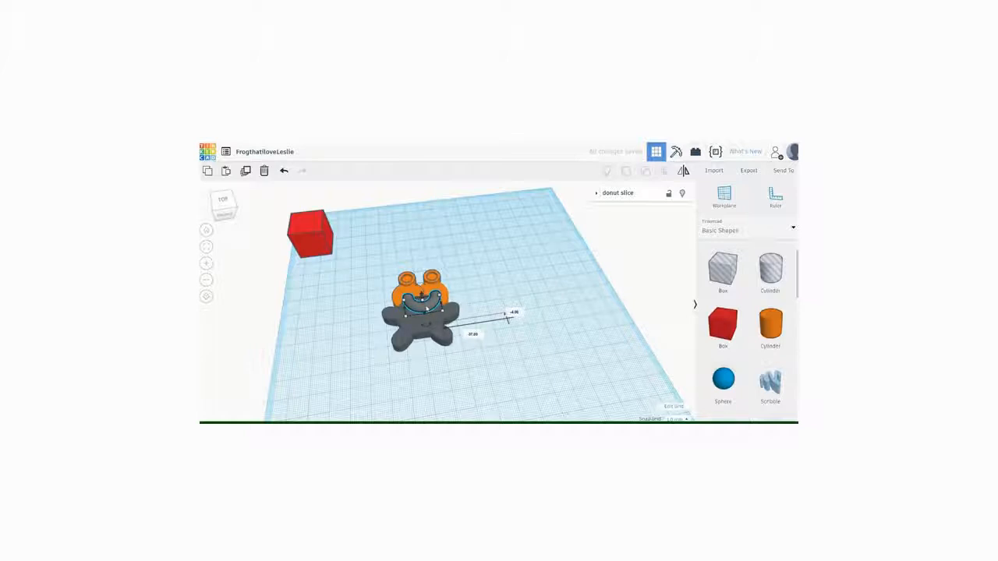
Lower the donut slice smile so it sinks into the upper surface of the frog's face
right_drag(446, 325, 448, 283)
drag(422, 263, 422, 279)
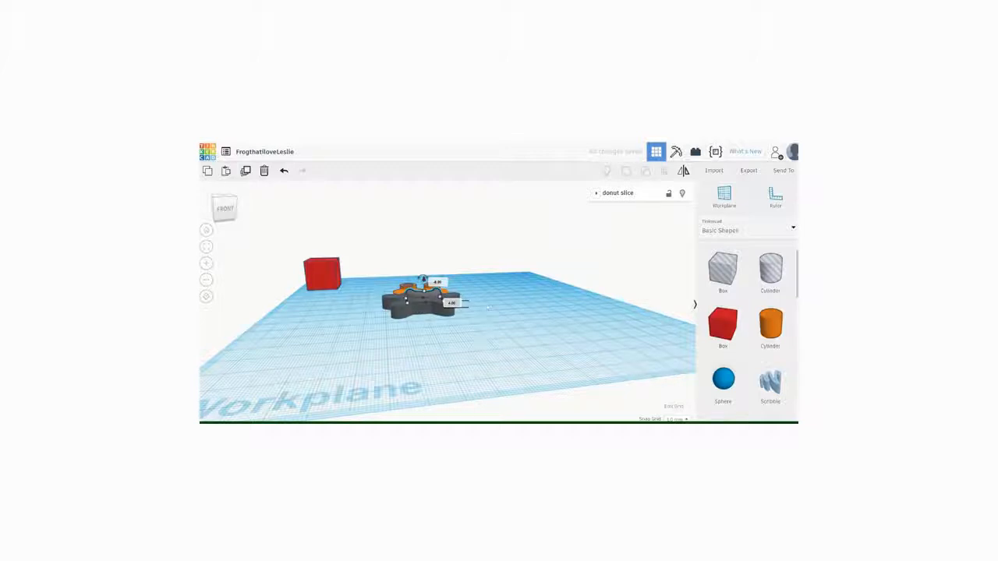
key(Escape)
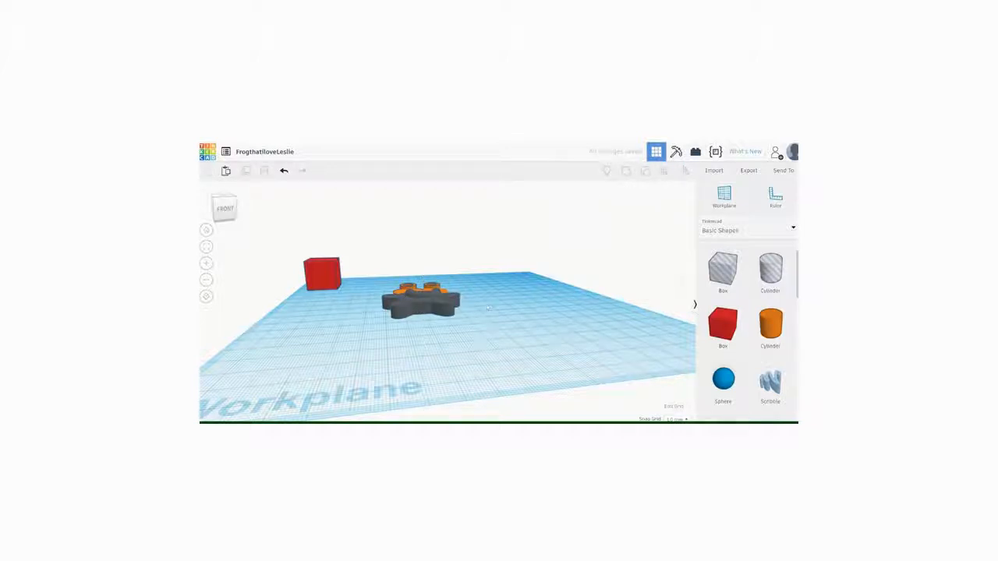
Nudge the donut slice smile slightly across the face to centre it below the eyes
right_drag(487, 307, 489, 376)
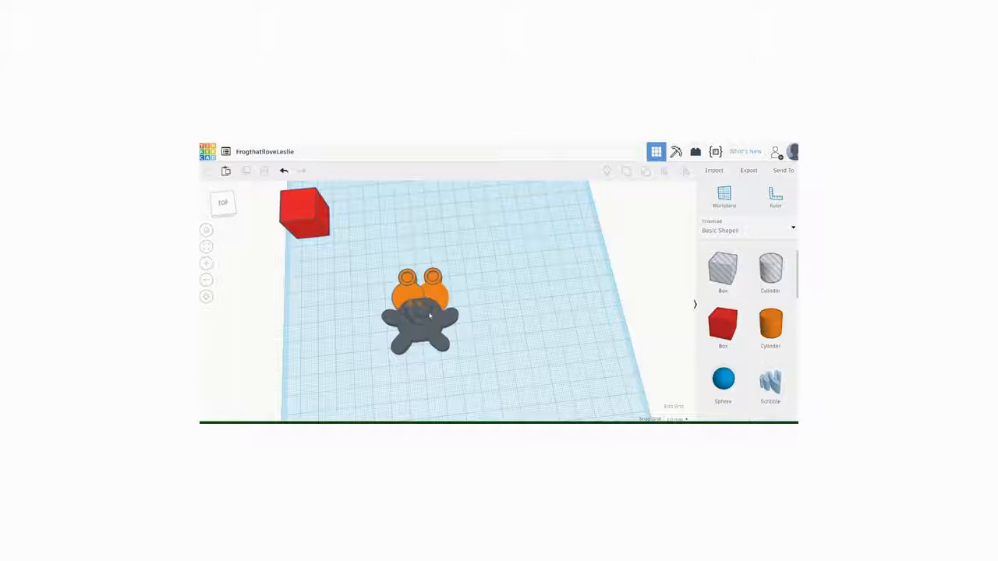
click(430, 315)
drag(430, 312, 431, 314)
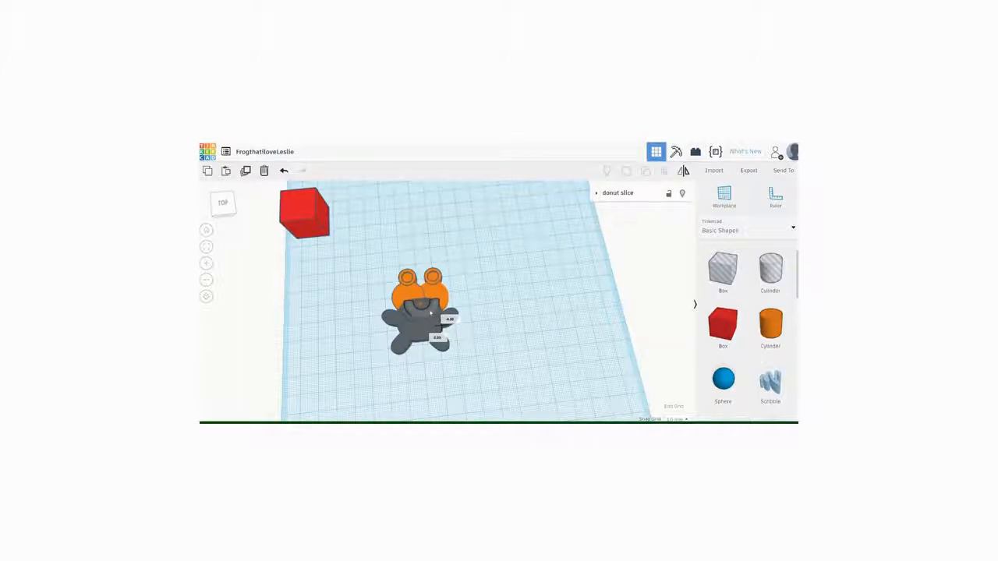
key(Escape)
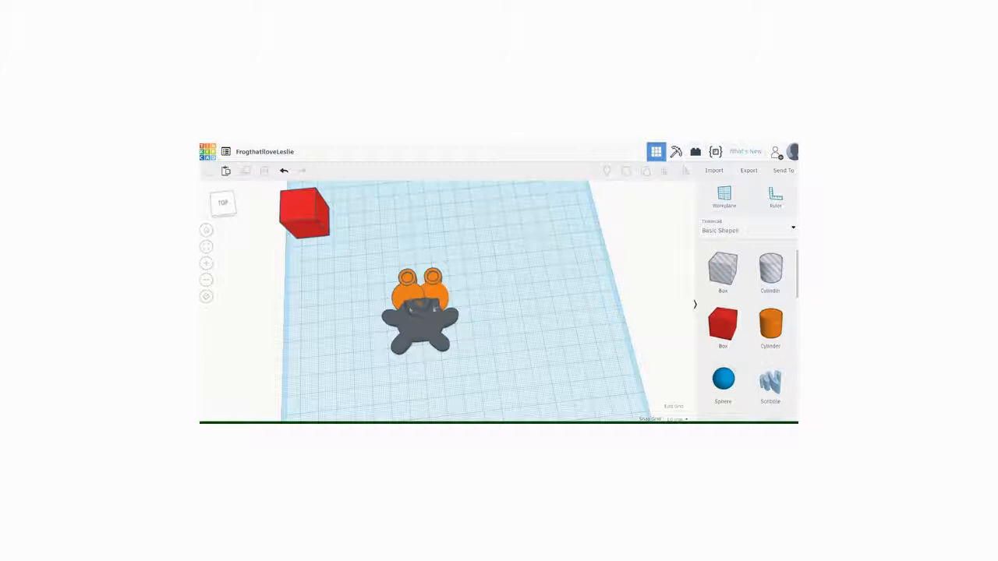
Group the head, eyes, body, legs and smile into a single frog shape
drag(343, 243, 512, 379)
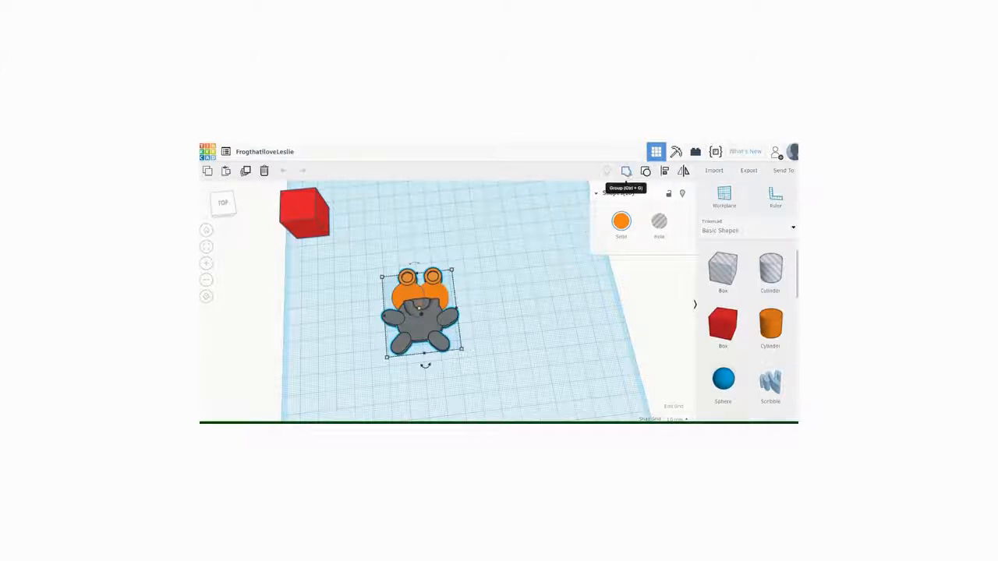
click(626, 173)
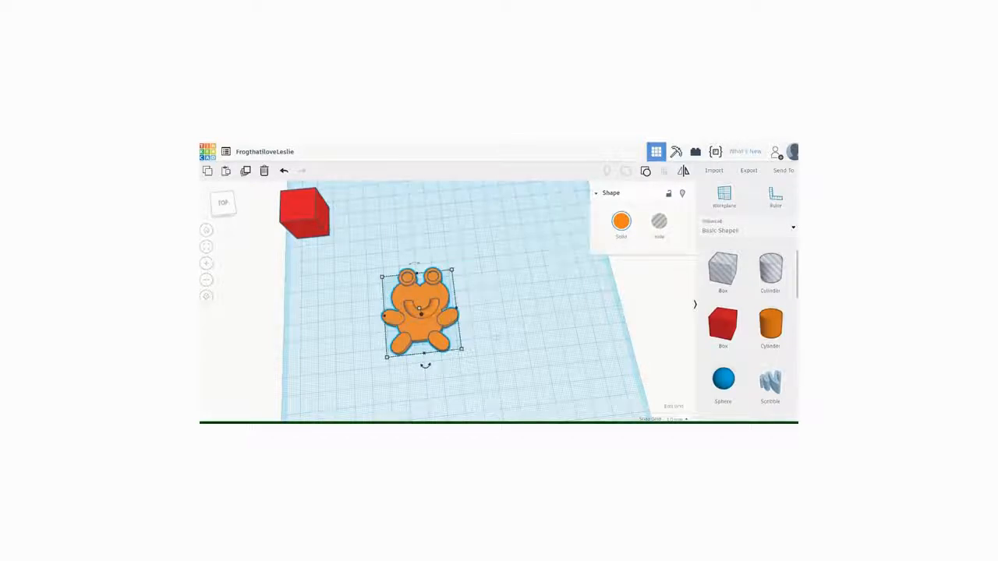
click(496, 338)
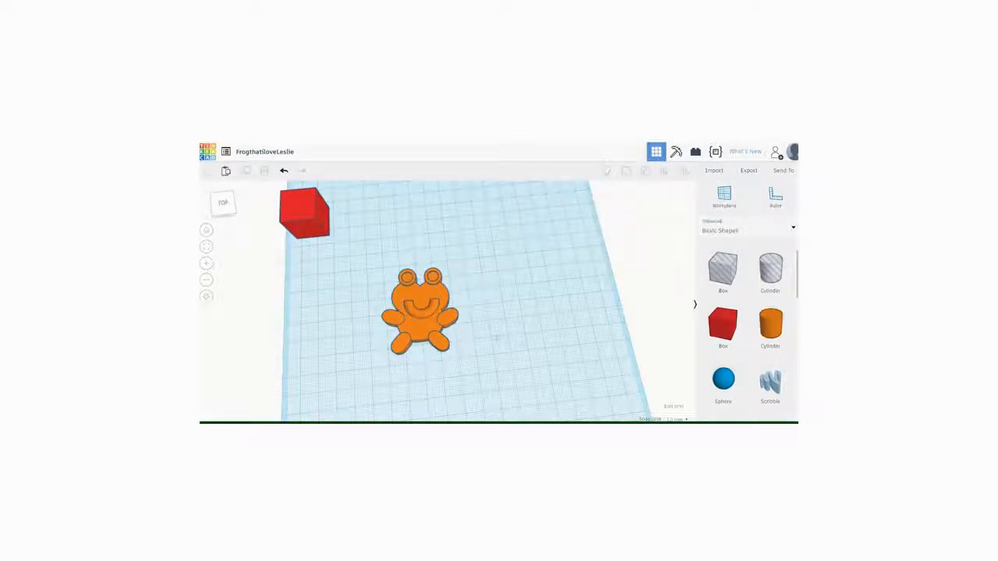
Delete the spare red box from the workplane, leaving only the grouped frog
mouse_move(496, 338)
right_down()
mouse_move(518, 176)
mouse_move(503, 340)
right_up()
right_drag(499, 312, 433, 286)
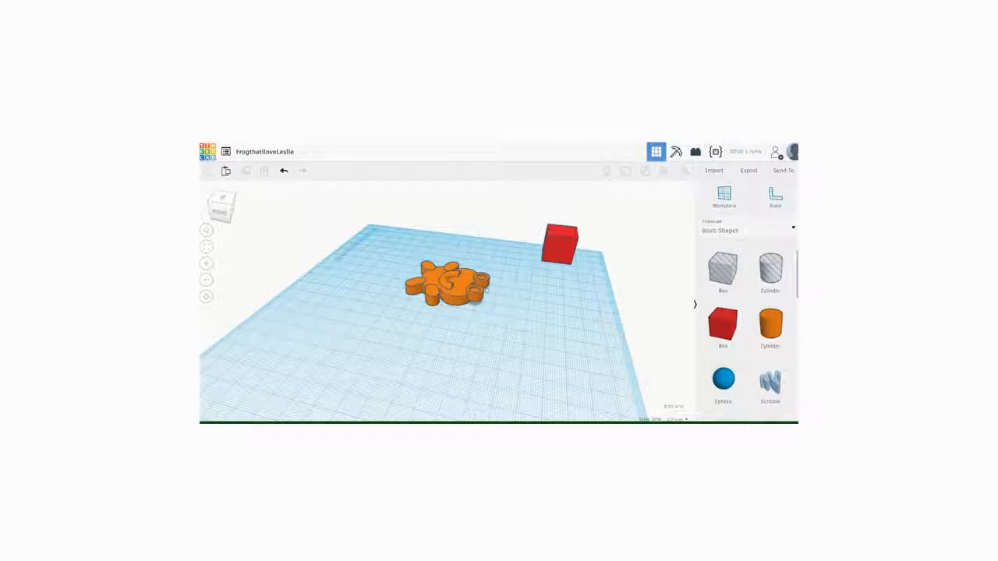
click(558, 241)
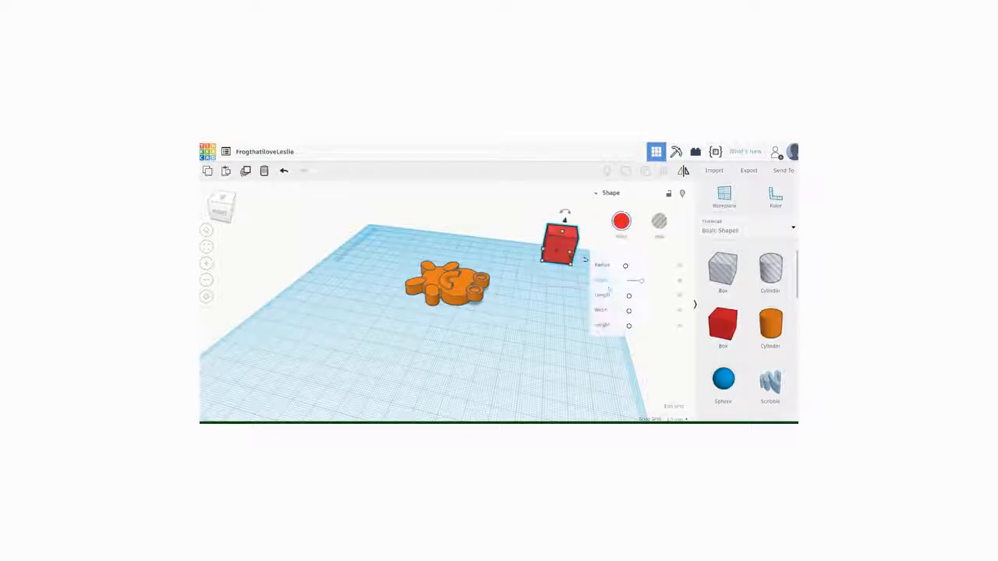
key(Delete)
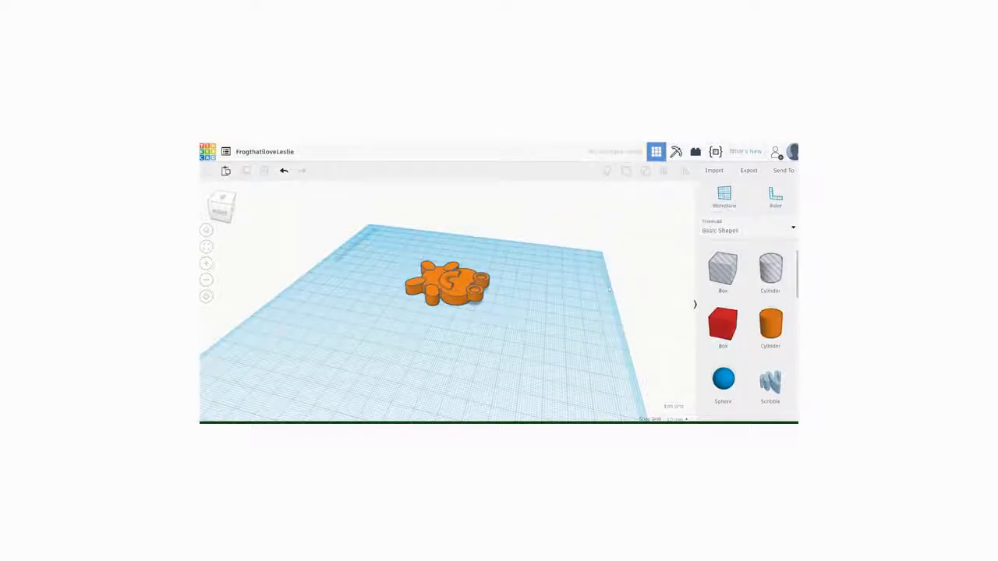
right_drag(610, 290, 676, 338)
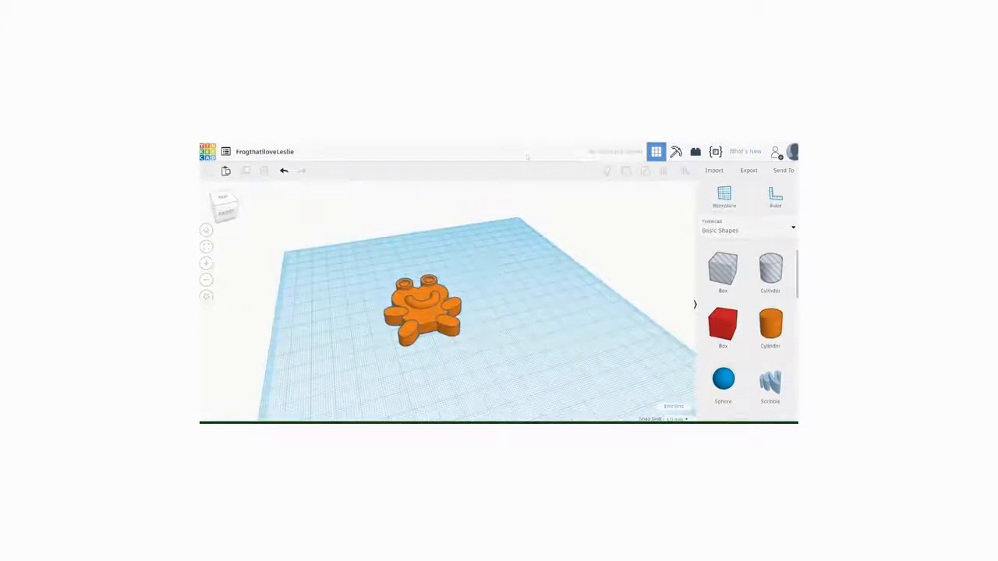